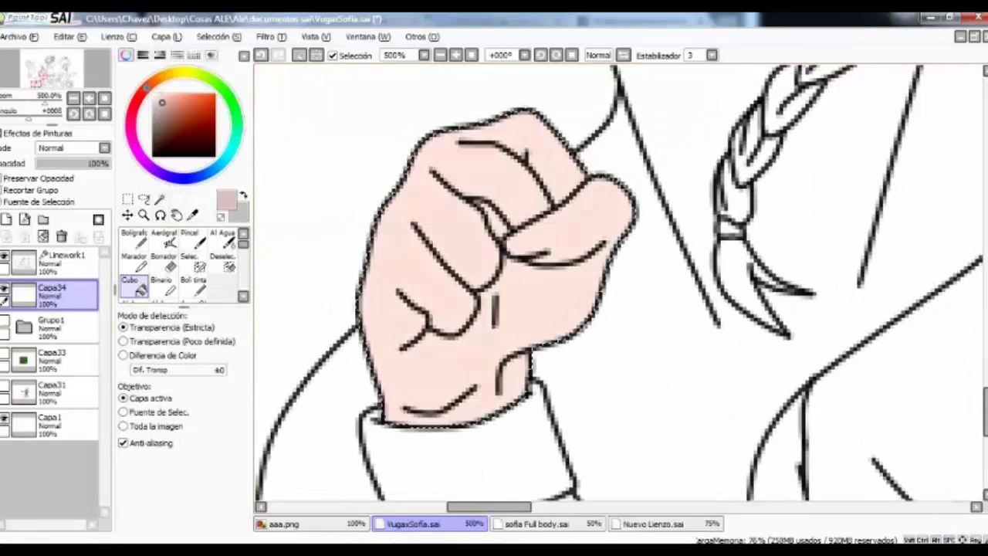
# Shade the fist's wrist, palm and finger creases with a darker skin tone using the airbrush at sizes 14 and 7.
pyautogui.click(164, 238)
pyautogui.moveTo(463, 387)
pyautogui.mouseDown()
pyautogui.moveTo(342, 286)
pyautogui.moveTo(427, 390)
pyautogui.mouseUp()
pyautogui.press('[')
pyautogui.press('[')
pyautogui.press('[')
pyautogui.press('[')
pyautogui.press('[')
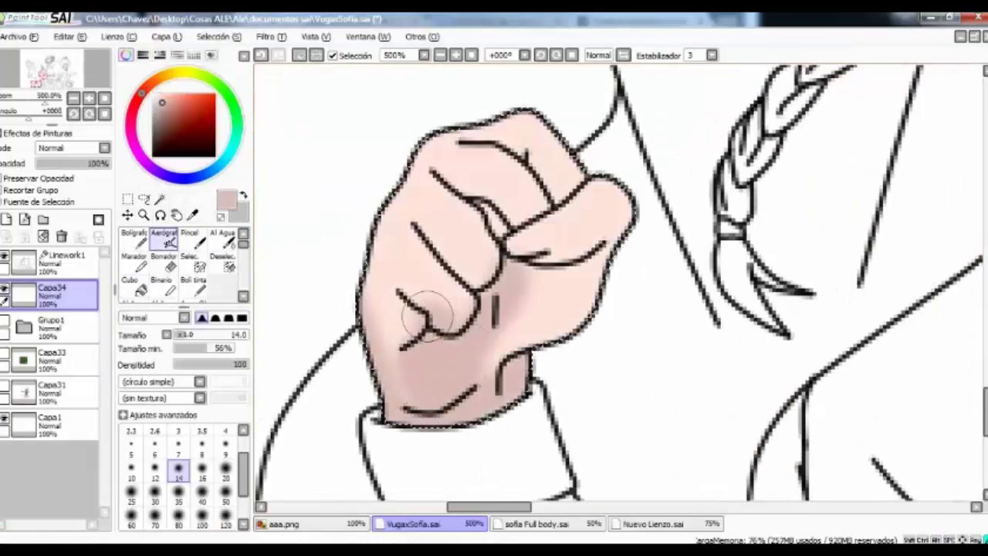
pyautogui.moveTo(582, 258)
pyautogui.mouseDown()
pyautogui.moveTo(502, 244)
pyautogui.moveTo(447, 182)
pyautogui.moveTo(504, 133)
pyautogui.moveTo(563, 204)
pyautogui.moveTo(518, 207)
pyautogui.moveTo(427, 234)
pyautogui.mouseUp()
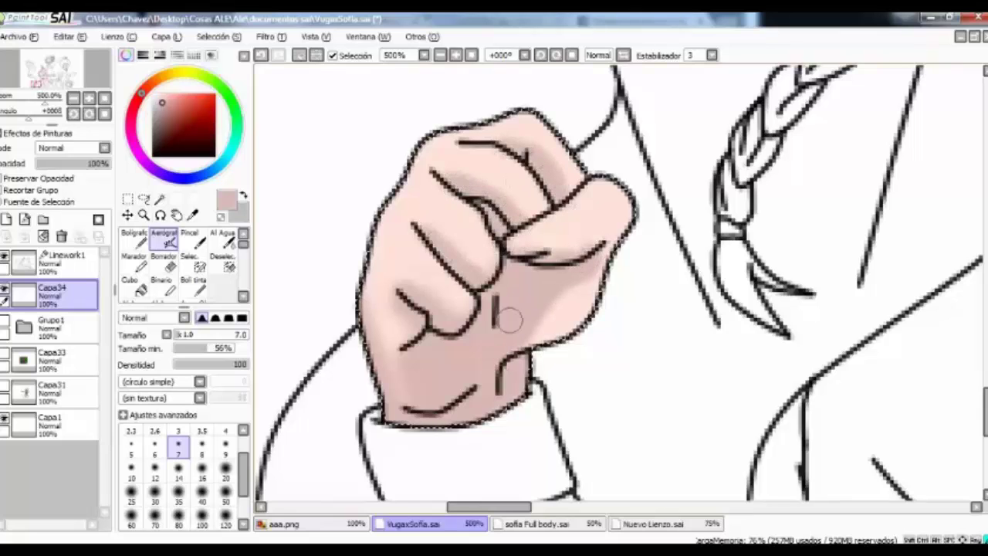
# Blend the edges of the fist's shadows by alternating the sampled light and dark skin tones.
pyautogui.keyDown('alt'); pyautogui.click(441, 219); pyautogui.keyUp('alt')
pyautogui.keyDown('alt'); pyautogui.click(432, 366); pyautogui.keyUp('alt')
pyautogui.keyDown('alt'); pyautogui.click(403, 328); pyautogui.keyUp('alt')
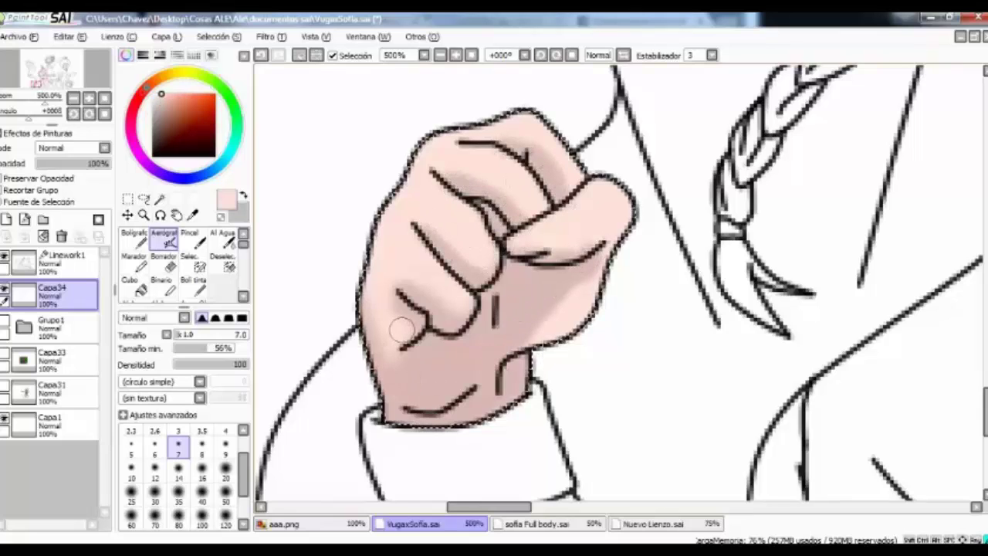
pyautogui.keyDown('alt'); pyautogui.click(378, 332); pyautogui.keyUp('alt')
pyautogui.moveTo(460, 374); pyautogui.dragTo(363, 479)
# Shade the neck and soften the shadow along the jawline with the airbrush at size 14.
pyautogui.press(']')
pyautogui.press(']')
pyautogui.press(']')
pyautogui.press(']')
pyautogui.press(']')
pyautogui.moveTo(463, 232); pyautogui.dragTo(464, 425)
pyautogui.moveTo(329, 252)
pyautogui.mouseDown()
pyautogui.moveTo(328, 384)
pyautogui.moveTo(520, 270)
pyautogui.moveTo(525, 347)
pyautogui.mouseUp()
pyautogui.scroll(2, 522, 274)
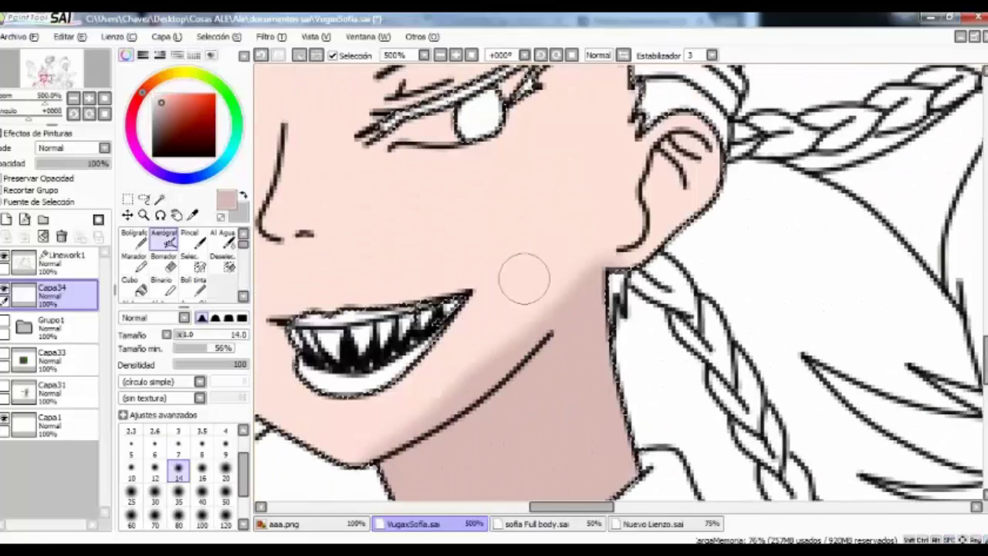
pyautogui.keyDown('alt'); pyautogui.click(523, 273); pyautogui.keyUp('alt')
# Shade the inner ear, eyelid creases and nose with the darker skin tone using the airbrush at size 3.
pyautogui.moveTo(576, 229); pyautogui.dragTo(788, 381)
pyautogui.scroll(2, 739, 200)
pyautogui.click(178, 431)
pyautogui.moveTo(587, 220); pyautogui.dragTo(641, 193)
pyautogui.scroll(1, 479, 232)
pyautogui.moveTo(478, 232); pyautogui.dragTo(446, 347)
pyautogui.moveTo(564, 342)
pyautogui.mouseDown()
pyautogui.moveTo(433, 126)
pyautogui.moveTo(255, 350)
pyautogui.mouseUp()
pyautogui.moveTo(772, 216)
pyautogui.mouseDown()
pyautogui.moveTo(664, 317)
pyautogui.moveTo(702, 268)
pyautogui.mouseUp()
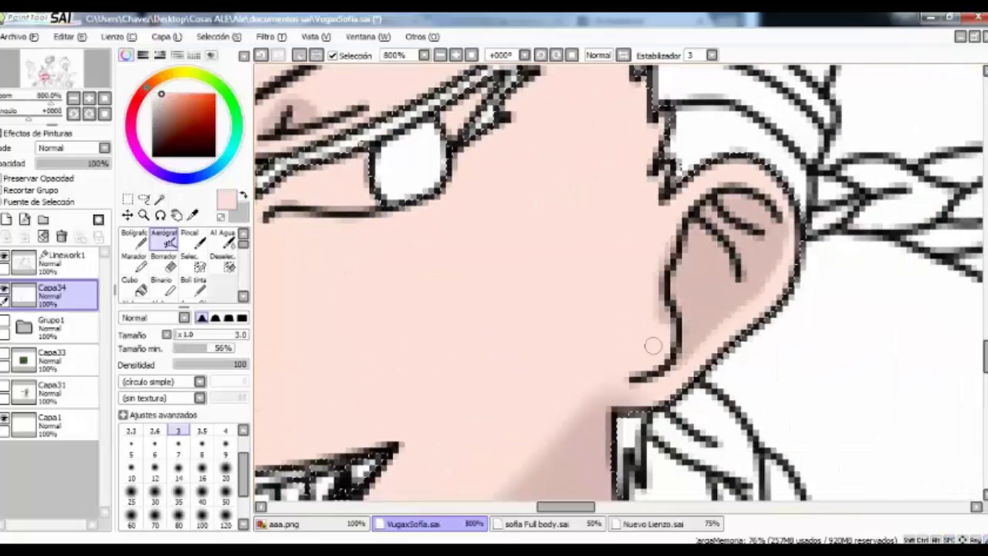
pyautogui.moveTo(653, 342); pyautogui.dragTo(538, 201)
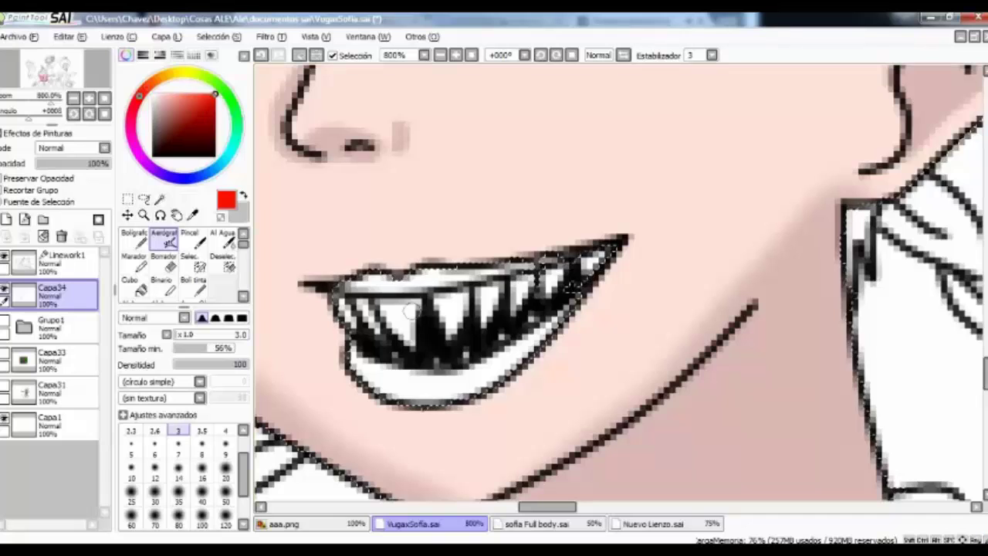
# Paint the upper and lower lips dark red with the airbrush at size 3.
pyautogui.press('alt')
pyautogui.press('b')
pyautogui.click(210, 102)
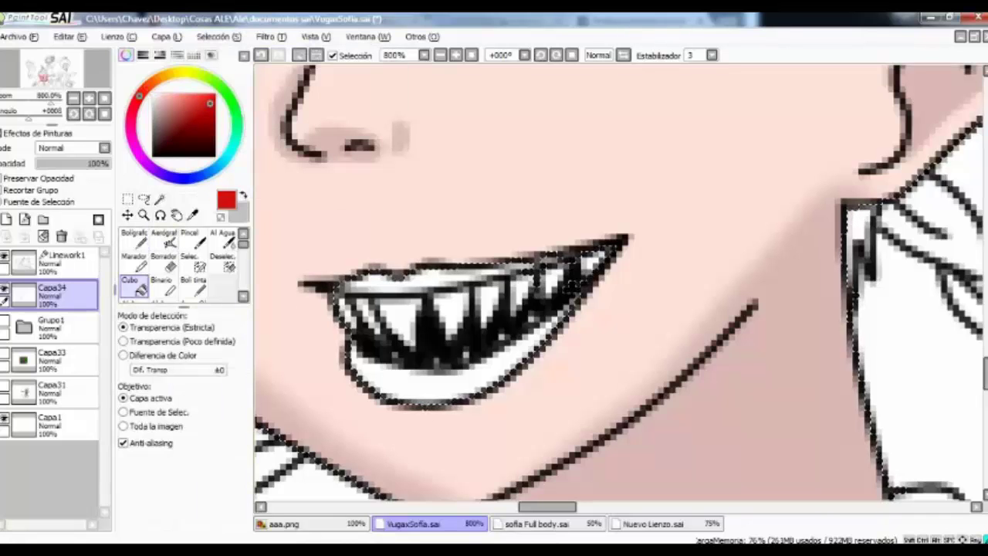
pyautogui.press('v')
pyautogui.moveTo(308, 285); pyautogui.dragTo(417, 276)
pyautogui.hotkey('ctrl', 'z')
pyautogui.moveTo(562, 249); pyautogui.dragTo(336, 287)
pyautogui.moveTo(349, 352)
pyautogui.mouseDown()
pyautogui.moveTo(571, 312)
pyautogui.moveTo(326, 365)
pyautogui.mouseUp()
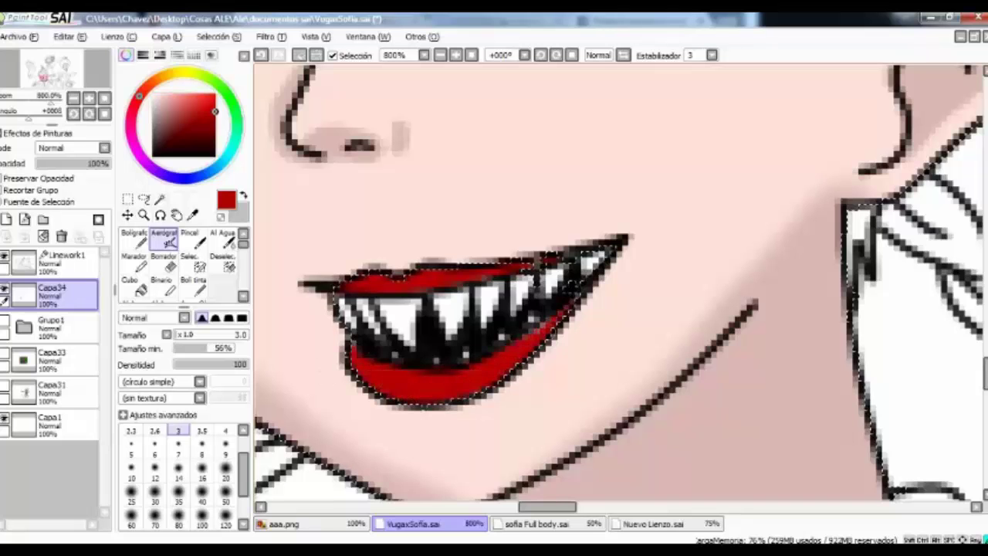
# Add light orange highlights to both lips and blend them into the dark red.
pyautogui.scroll(-2, 618, 286)
pyautogui.click(187, 93)
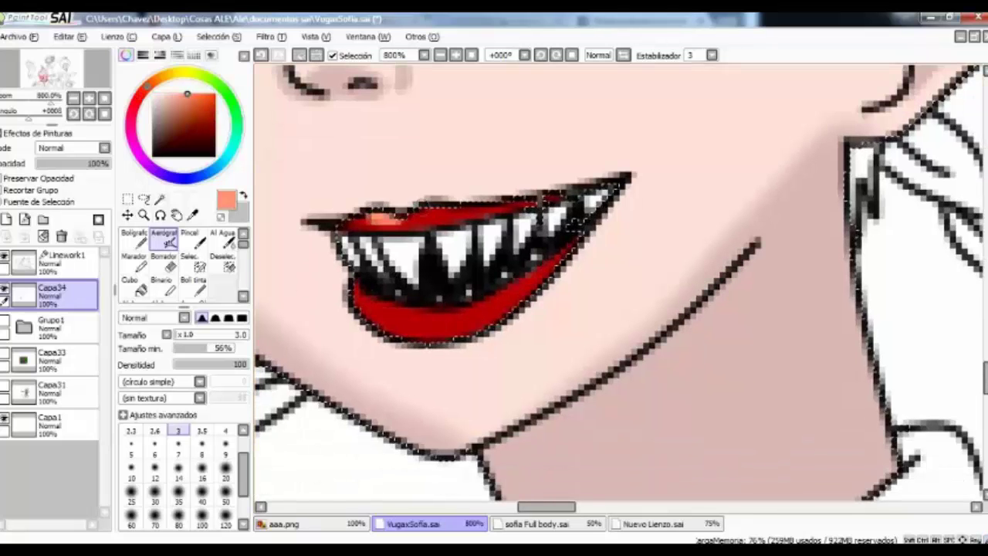
pyautogui.moveTo(409, 213); pyautogui.dragTo(471, 207)
pyautogui.moveTo(540, 278)
pyautogui.mouseDown()
pyautogui.moveTo(363, 309)
pyautogui.moveTo(464, 324)
pyautogui.moveTo(363, 321)
pyautogui.mouseUp()
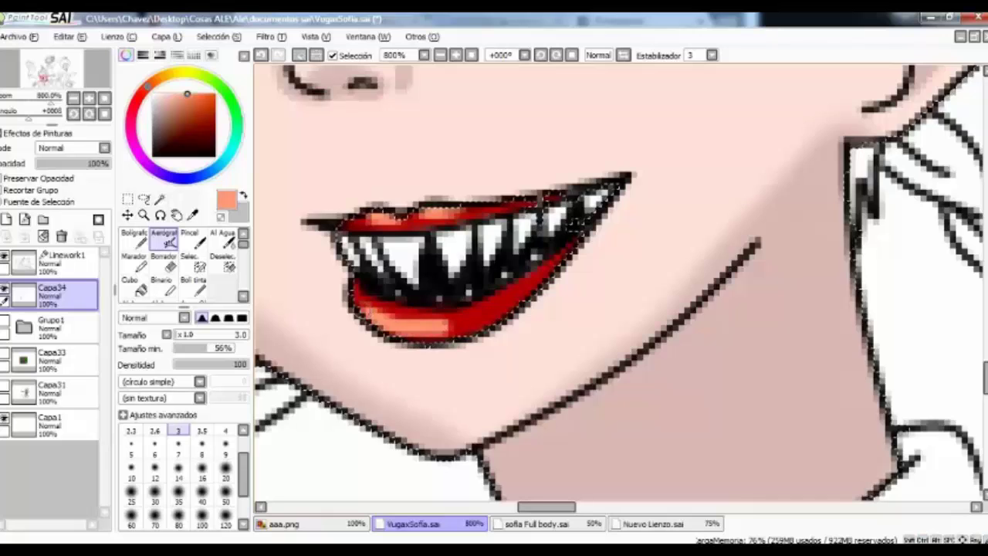
pyautogui.scroll(2, 618, 286)
pyautogui.click(203, 112)
pyautogui.scroll(2, 618, 286)
# Clear the selection and touch up the pointed teeth in white with the size 1 pen on the Linework1 layer.
pyautogui.click(144, 198)
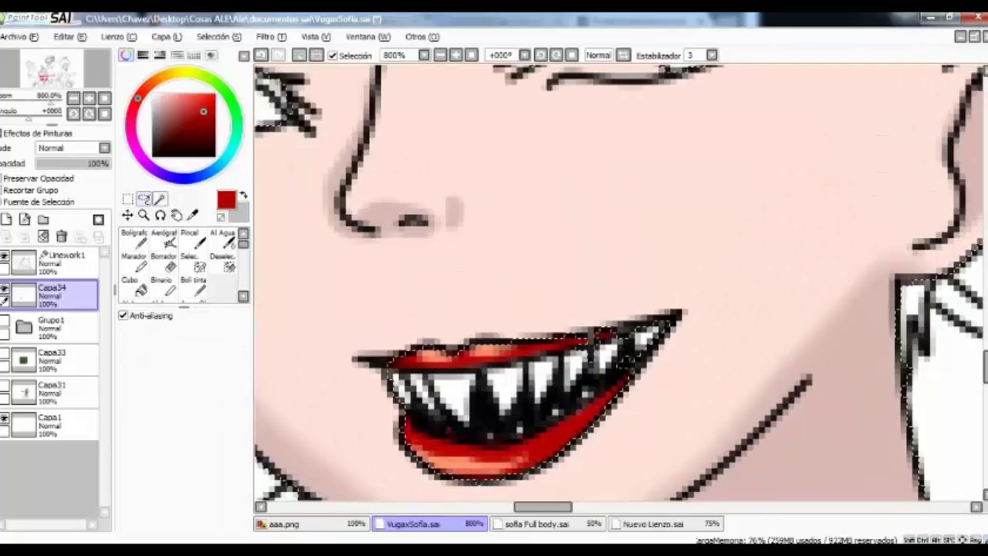
pyautogui.hotkey('ctrl', 'd')
pyautogui.scroll(-2, 617, 286)
pyautogui.click(164, 239)
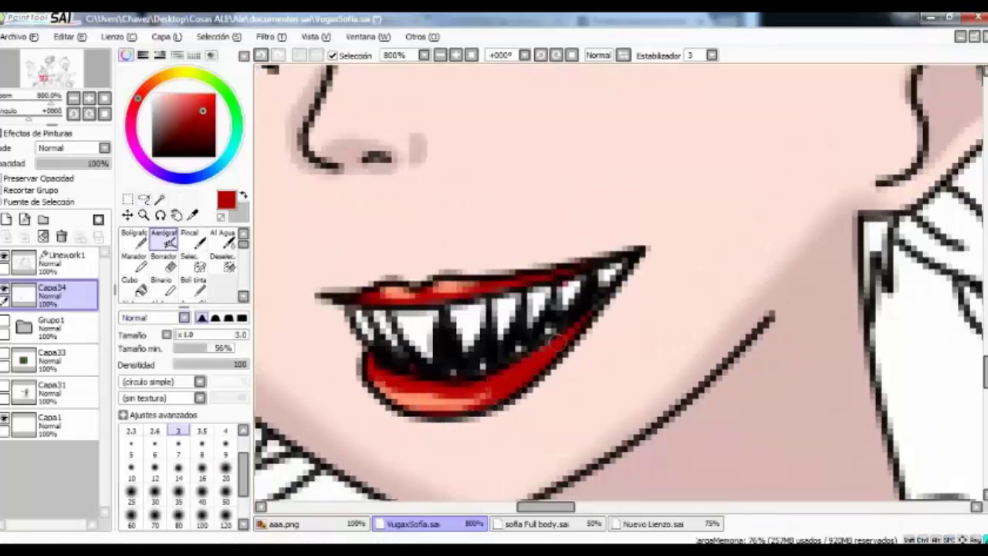
pyautogui.click(62, 259)
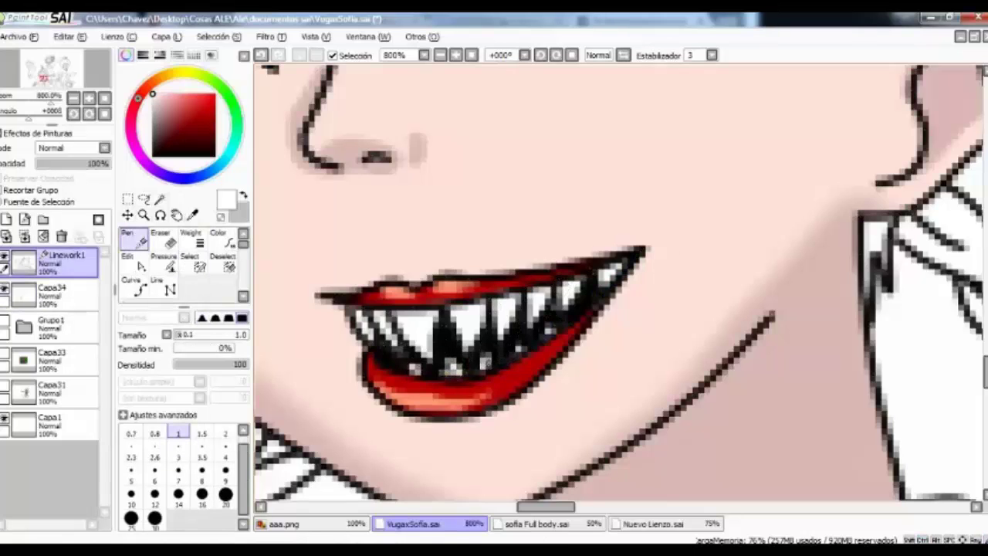
pyautogui.scroll(-2, 259, 324)
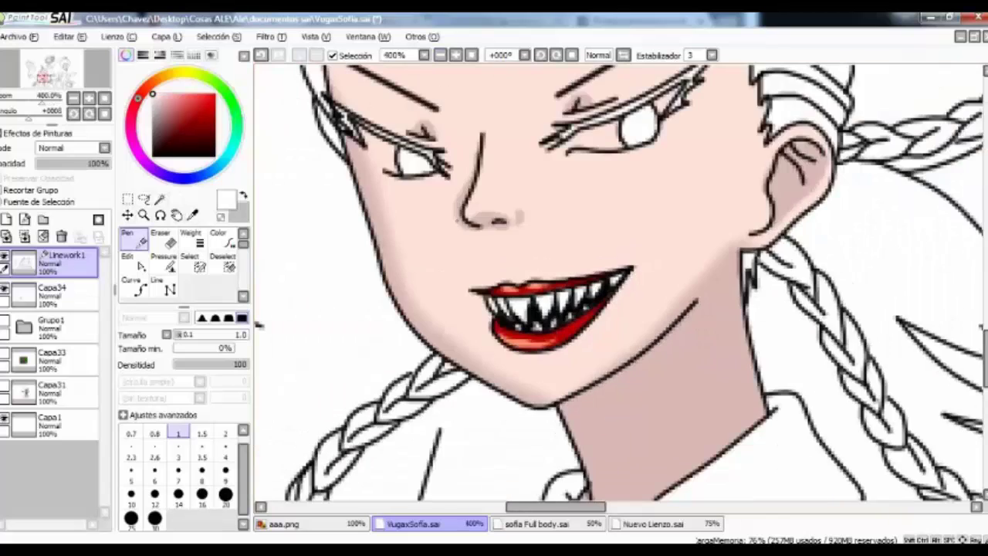
pyautogui.scroll(4, 259, 325)
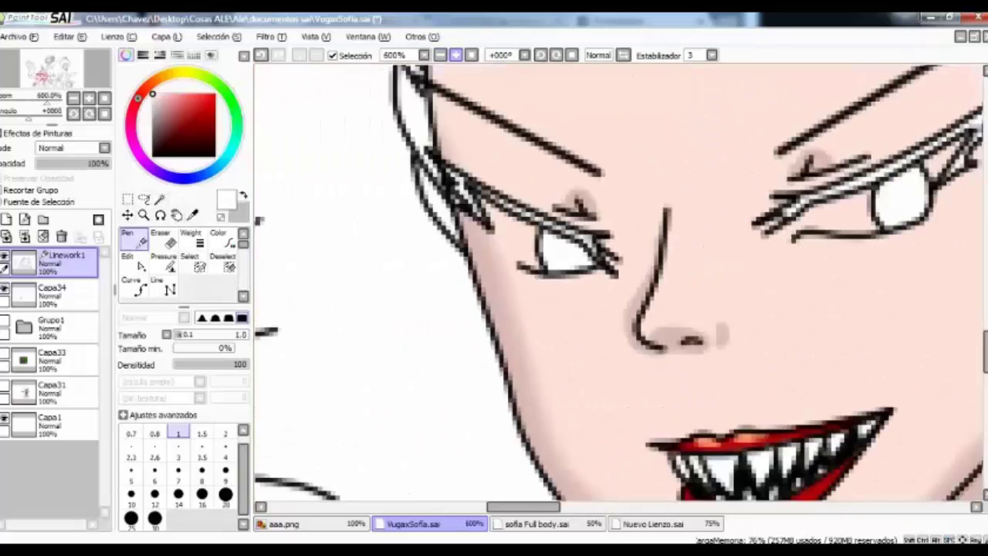
# Fill the upper lash lines of both eyes in black with the size 3 airbrush on layer Capa34.
pyautogui.click(52, 292)
pyautogui.moveTo(597, 246)
pyautogui.mouseDown()
pyautogui.moveTo(561, 210)
pyautogui.moveTo(336, 90)
pyautogui.mouseUp()
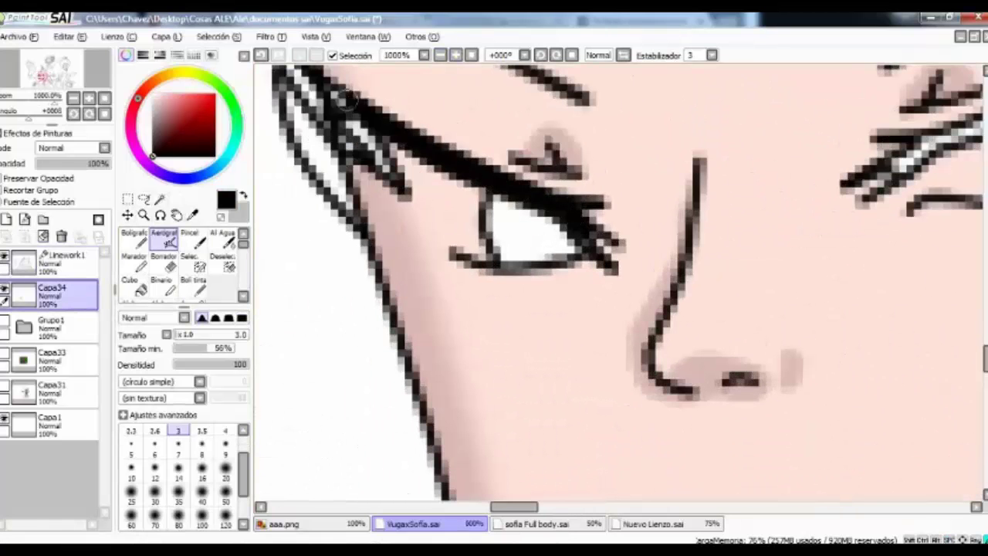
pyautogui.moveTo(342, 149); pyautogui.dragTo(427, 242)
pyautogui.moveTo(773, 255); pyautogui.dragTo(302, 255)
pyautogui.moveTo(572, 231); pyautogui.dragTo(494, 296)
pyautogui.moveTo(533, 259); pyautogui.dragTo(808, 121)
# Paint the whites of both eyes with the airbrush at size 3.
pyautogui.moveTo(763, 228); pyautogui.dragTo(670, 318)
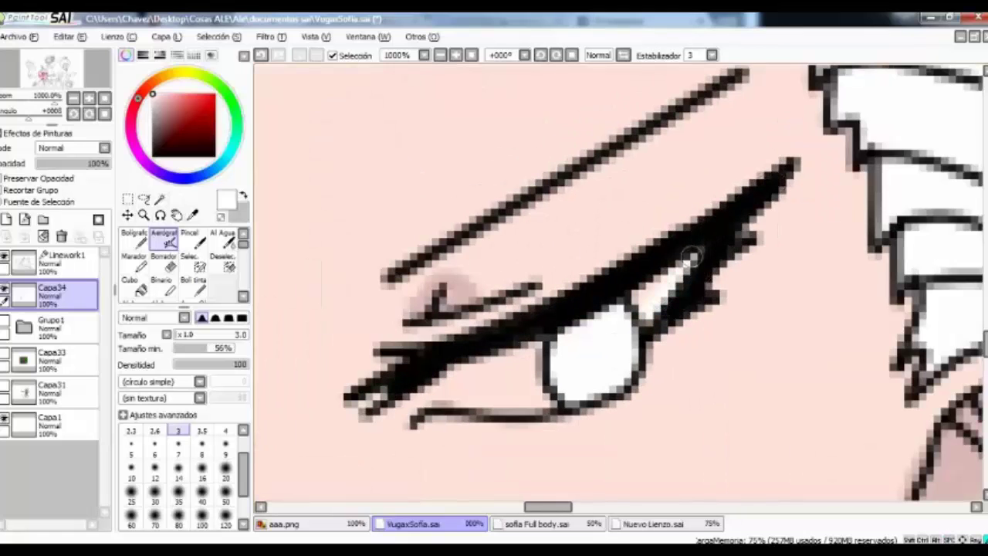
pyautogui.moveTo(526, 410)
pyautogui.mouseDown()
pyautogui.moveTo(560, 332)
pyautogui.moveTo(881, 312)
pyautogui.mouseUp()
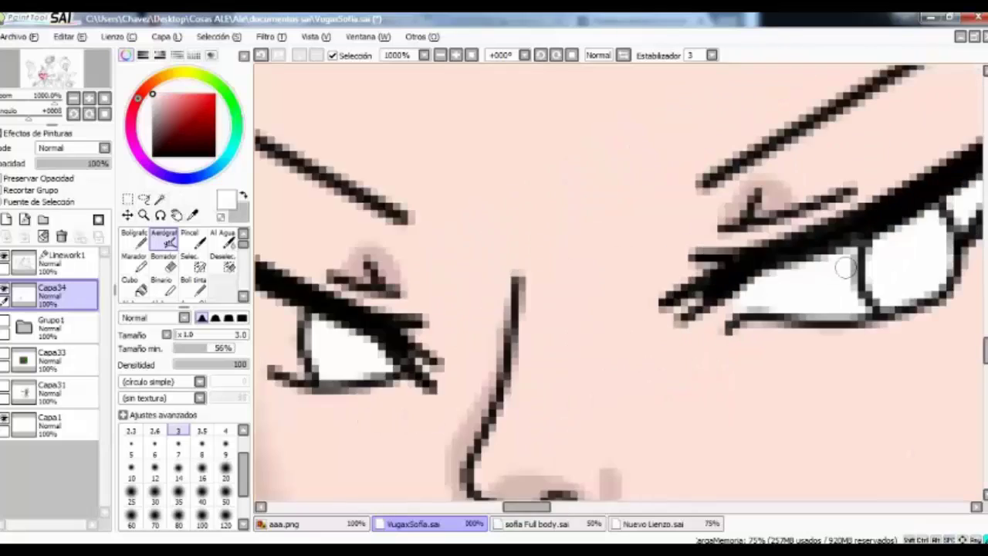
pyautogui.moveTo(348, 324); pyautogui.dragTo(618, 370)
pyautogui.moveTo(478, 324); pyautogui.dragTo(558, 294)
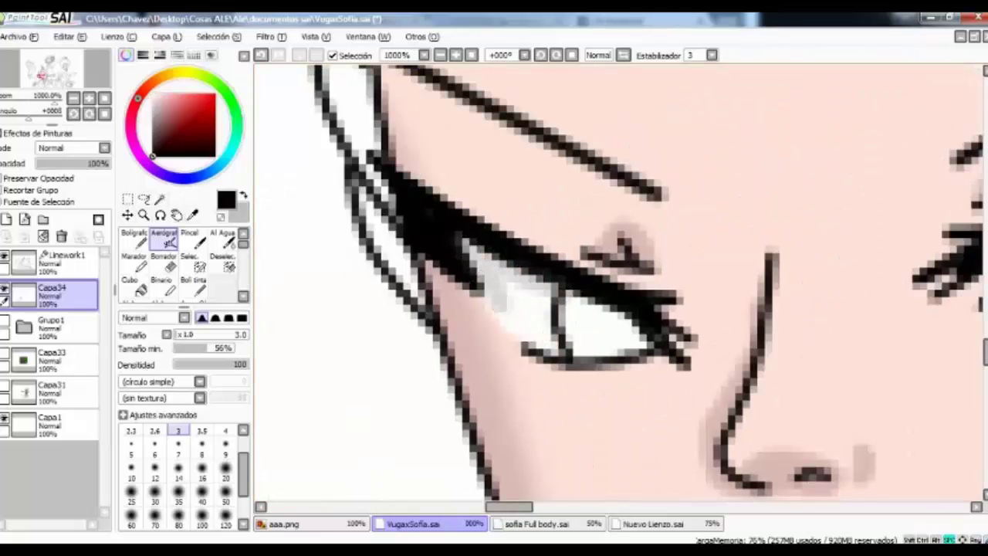
# Select both irises from the Linework1 layer with the Magic Wand and fill them with olive green on layer Capa34.
pyautogui.moveTo(695, 324); pyautogui.dragTo(471, 247)
pyautogui.click(196, 72)
pyautogui.click(62, 259)
pyautogui.click(159, 199)
pyautogui.click(900, 224)
pyautogui.click(340, 309)
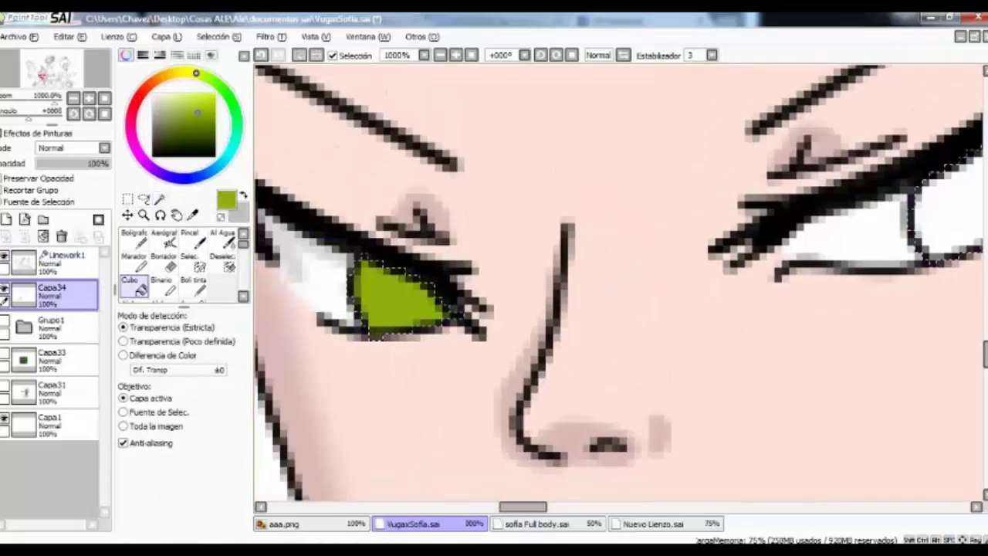
pyautogui.moveTo(695, 309); pyautogui.dragTo(478, 294)
# Draw darker green radial streaks inside both irises with the airbrush at size 1.
pyautogui.click(168, 241)
pyautogui.moveTo(695, 262); pyautogui.dragTo(742, 294)
pyautogui.moveTo(386, 270)
pyautogui.mouseDown()
pyautogui.moveTo(750, 255)
pyautogui.moveTo(564, 432)
pyautogui.mouseUp()
pyautogui.moveTo(463, 309); pyautogui.dragTo(672, 262)
pyautogui.click(198, 125)
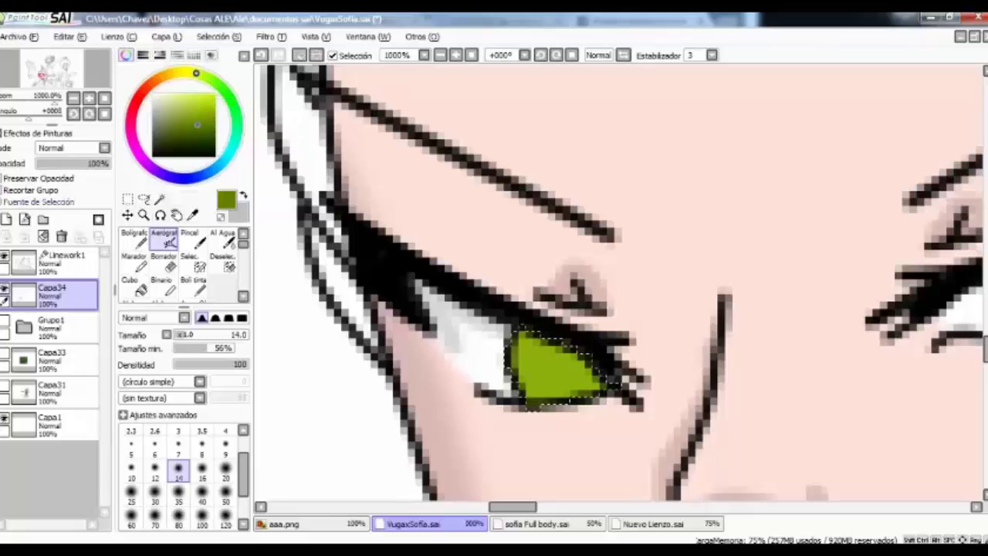
pyautogui.moveTo(557, 366); pyautogui.dragTo(541, 378)
pyautogui.press('[')
pyautogui.press('[')
pyautogui.press('[')
pyautogui.press('[')
pyautogui.press('[')
pyautogui.hotkey('ctrl', 'z')
pyautogui.moveTo(517, 344); pyautogui.dragTo(562, 356)
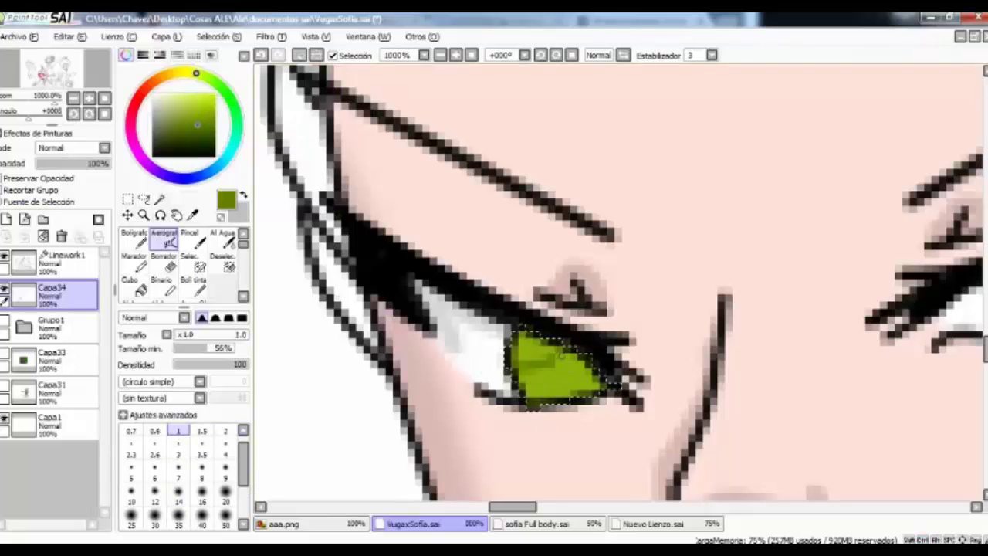
pyautogui.moveTo(695, 348); pyautogui.dragTo(429, 363)
pyautogui.moveTo(796, 286); pyautogui.dragTo(805, 348)
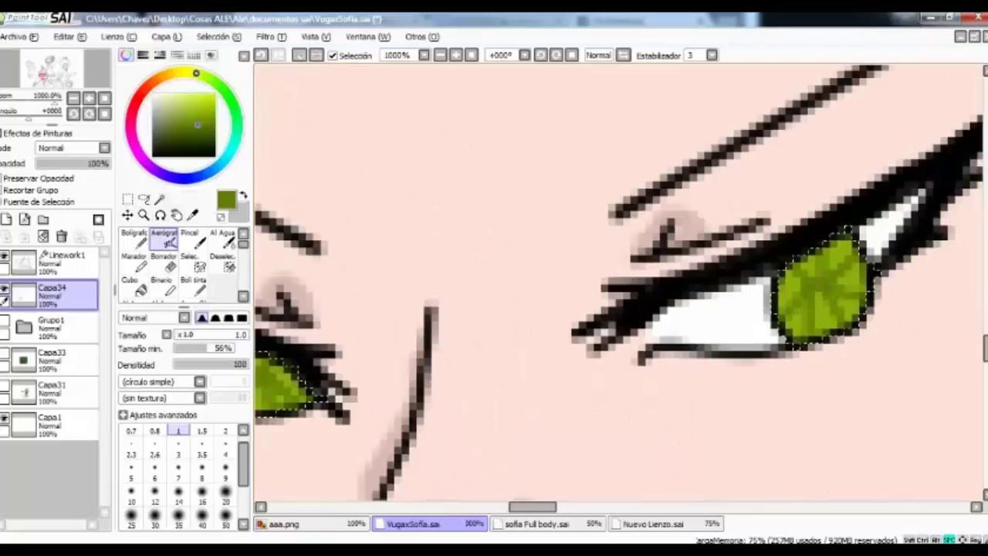
pyautogui.moveTo(541, 348); pyautogui.dragTo(633, 278)
# Finish both irises with light yellow-green streaks, black pupils and white highlights, and clear the selection.
pyautogui.moveTo(342, 306); pyautogui.dragTo(351, 304)
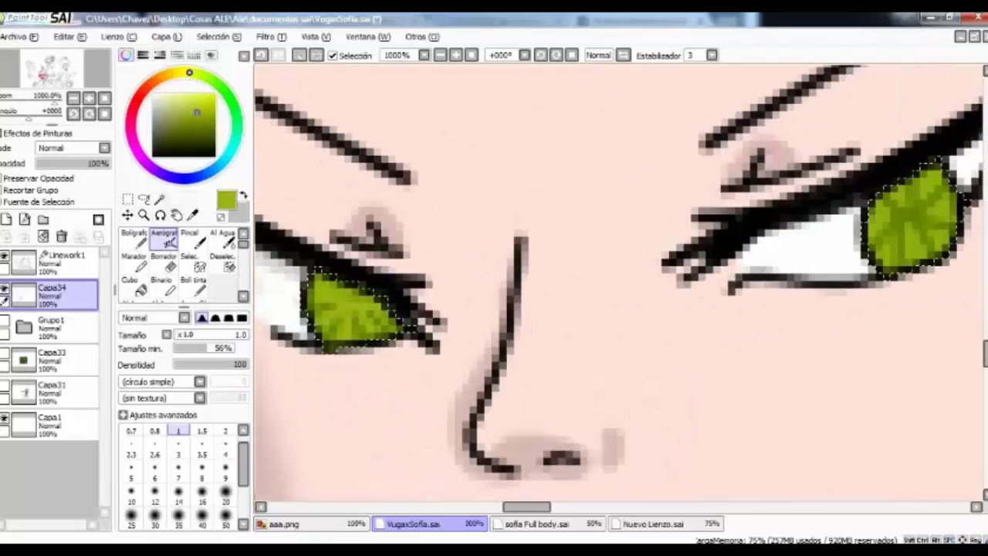
pyautogui.hotkey('ctrl', 'z')
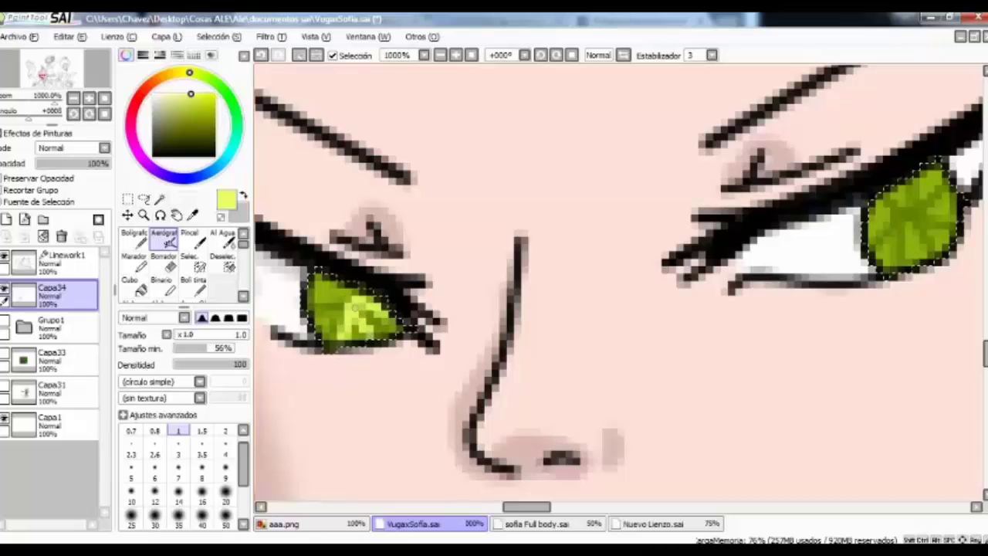
pyautogui.moveTo(901, 228); pyautogui.dragTo(553, 252)
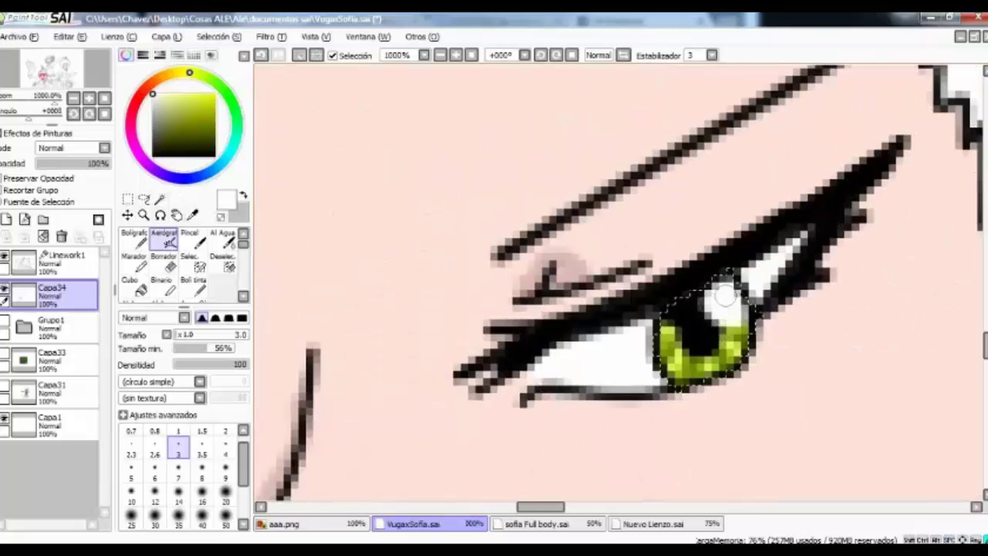
pyautogui.scroll(-1, 726, 298)
pyautogui.press('l')
pyautogui.scroll(-3, 726, 297)
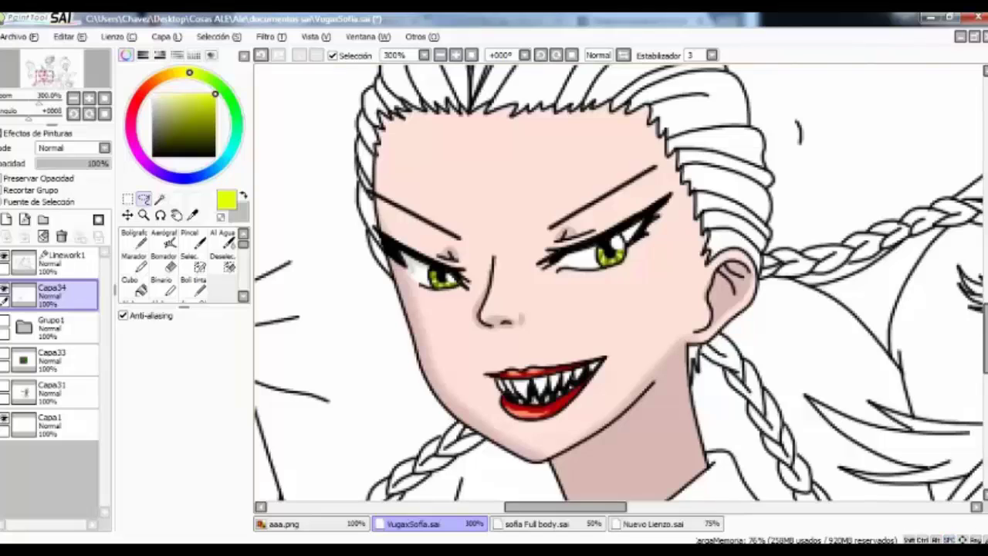
# Select the swept-back hair sections on top of the head with the Magic Wand on the Linework1 layer.
pyautogui.click(65, 259)
pyautogui.press('w')
pyautogui.click(394, 190)
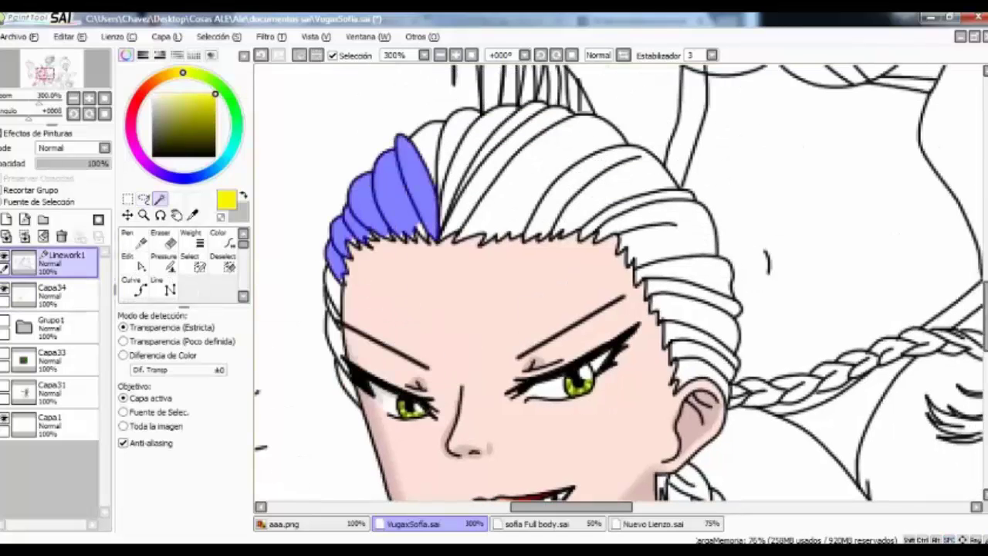
pyautogui.click(533, 170)
pyautogui.click(475, 162)
pyautogui.click(603, 193)
pyautogui.click(680, 278)
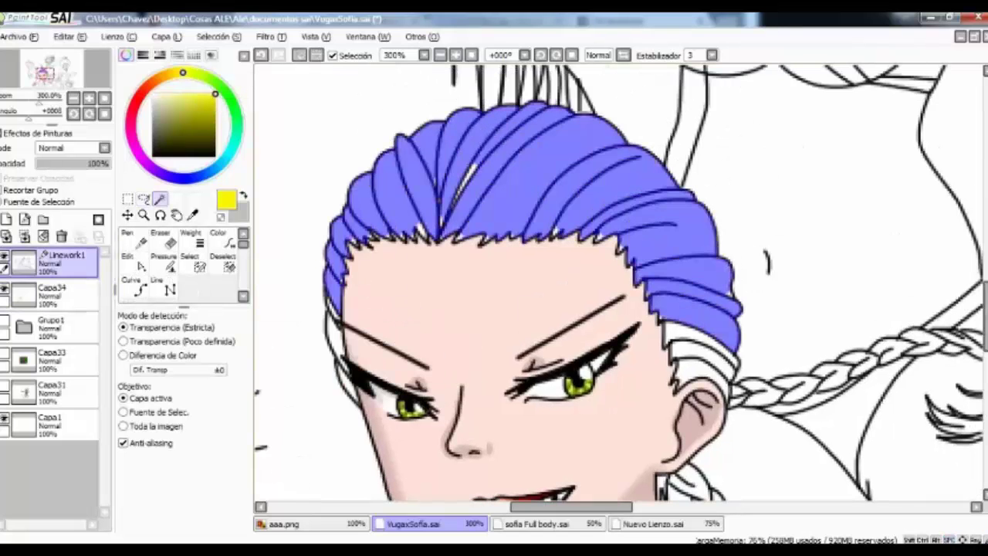
# Add the strands of the character's braids to the hair selection with the Magic Wand.
pyautogui.moveTo(618, 309); pyautogui.dragTo(579, 193)
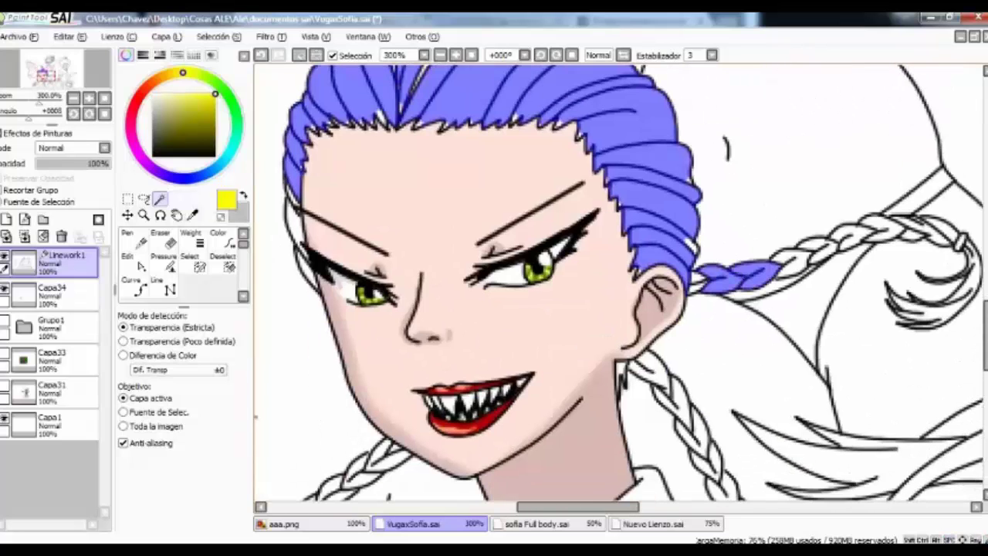
pyautogui.moveTo(618, 309); pyautogui.dragTo(584, 128)
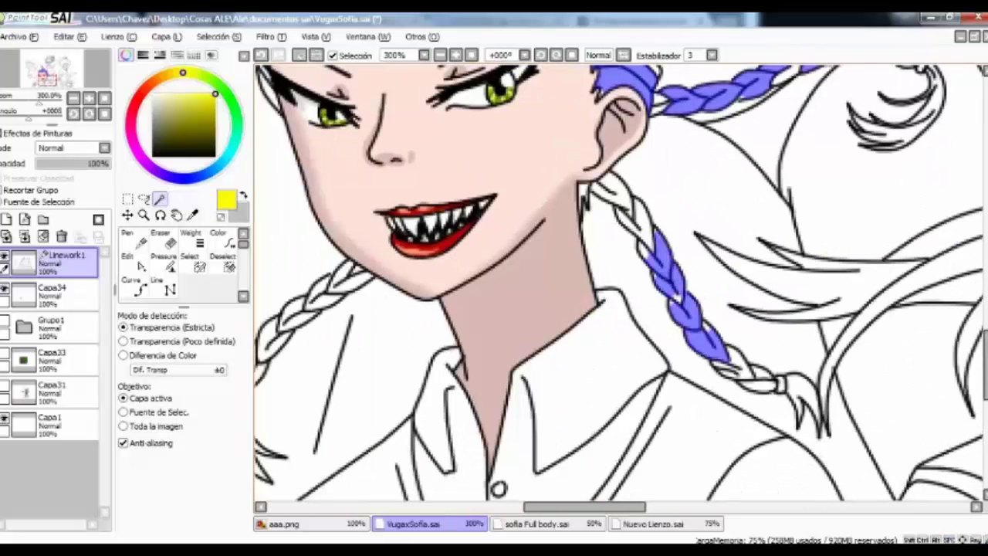
pyautogui.moveTo(432, 309); pyautogui.dragTo(617, 266)
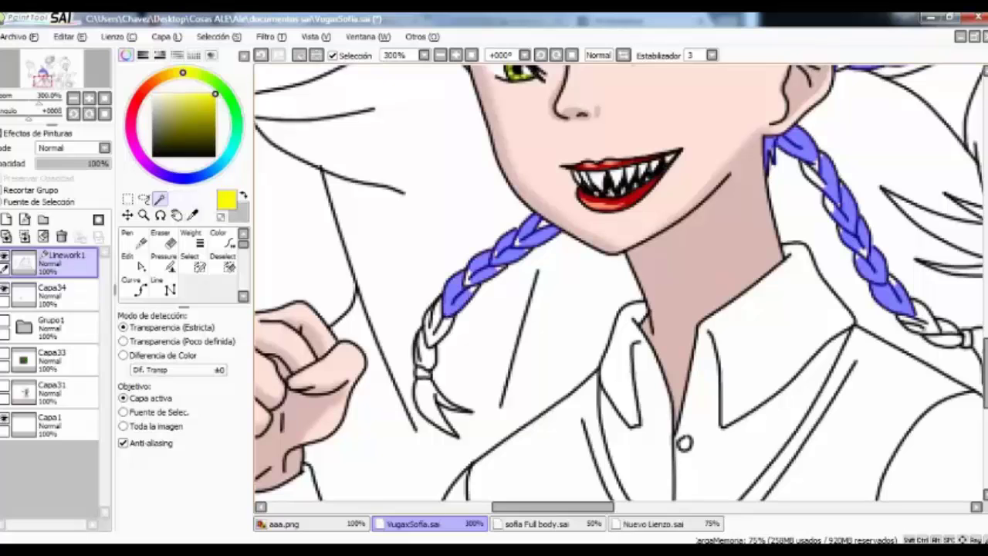
pyautogui.moveTo(417, 402); pyautogui.dragTo(93, 390)
pyautogui.moveTo(541, 232)
pyautogui.mouseDown()
pyautogui.moveTo(568, 375)
pyautogui.moveTo(865, 139)
pyautogui.mouseUp()
pyautogui.moveTo(695, 348); pyautogui.dragTo(564, 216)
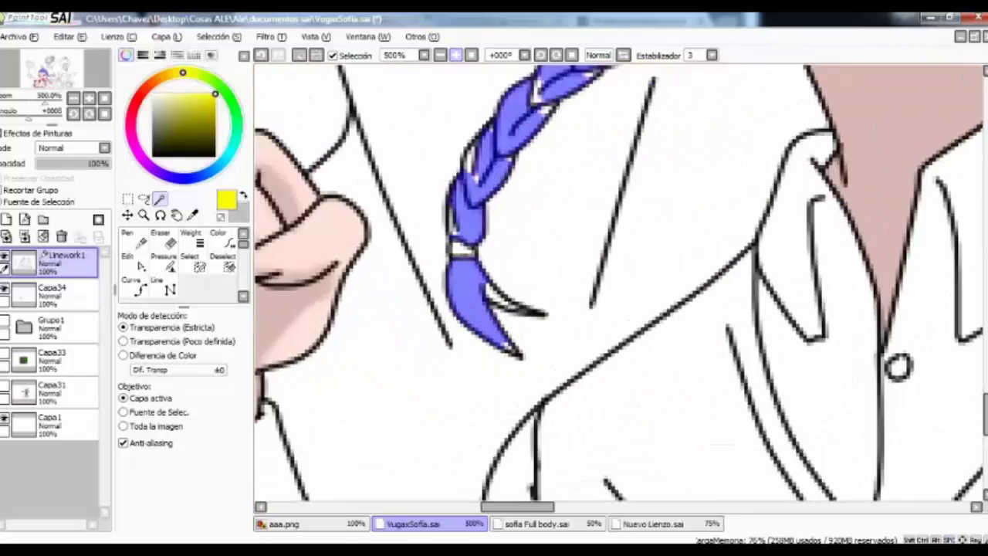
# Fill the unselected gaps in the braid below the chin with the selection pen at size 3 on the Linework1 layer.
pyautogui.scroll(3, 494, 308)
pyautogui.moveTo(355, 292); pyautogui.dragTo(384, 376)
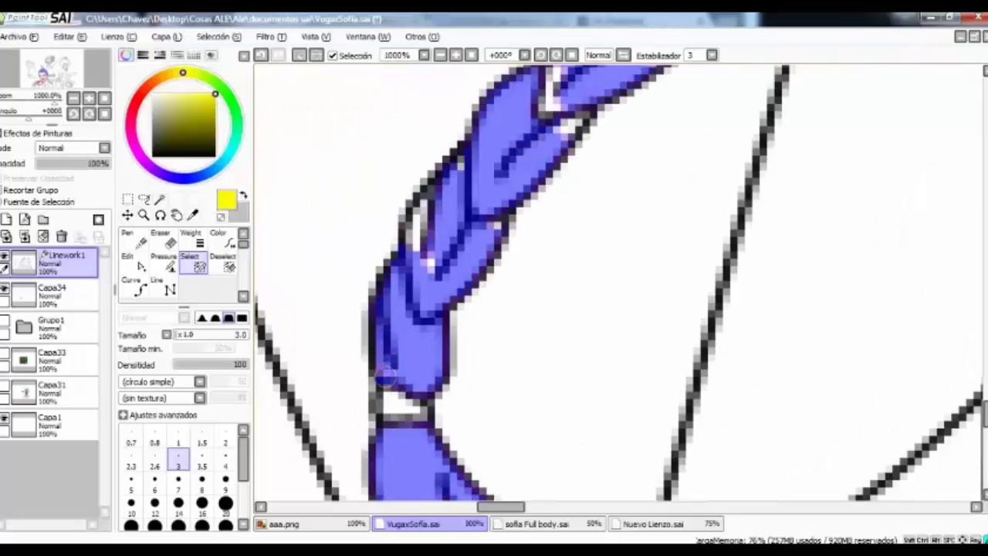
pyautogui.moveTo(494, 227); pyautogui.dragTo(473, 263)
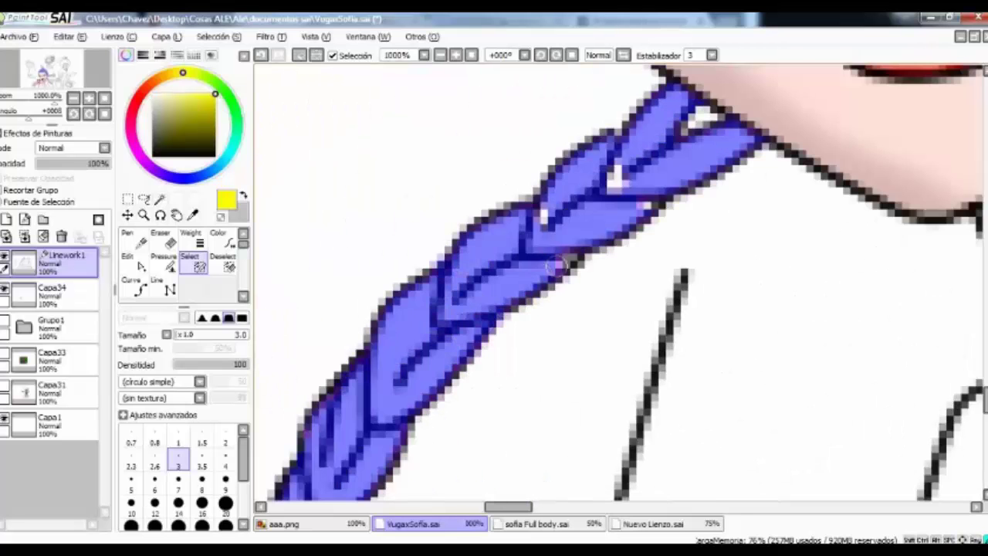
pyautogui.moveTo(632, 148); pyautogui.dragTo(599, 277)
# Paint the missing gaps along the left temple and jagged forehead hairline into the hair selection.
pyautogui.moveTo(432, 92); pyautogui.dragTo(473, 345)
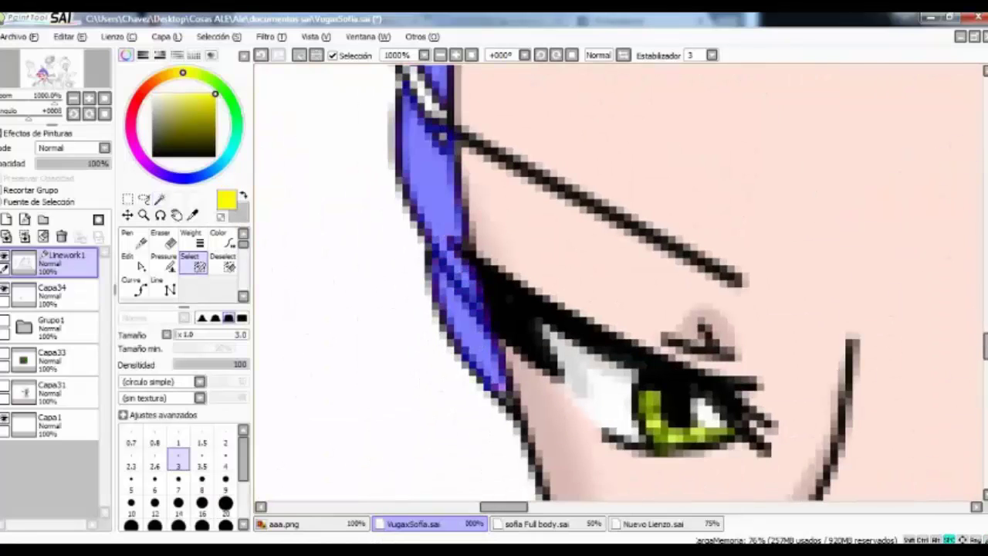
pyautogui.scroll(4, 618, 285)
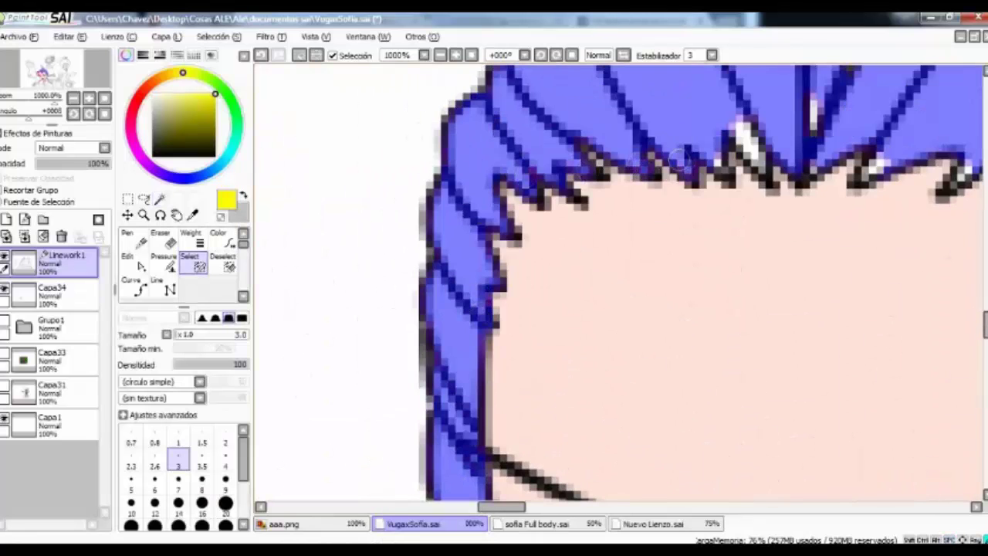
pyautogui.moveTo(811, 101); pyautogui.dragTo(479, 202)
pyautogui.moveTo(827, 300); pyautogui.dragTo(578, 238)
pyautogui.moveTo(888, 324); pyautogui.dragTo(695, 255)
pyautogui.moveTo(888, 348); pyautogui.dragTo(733, 286)
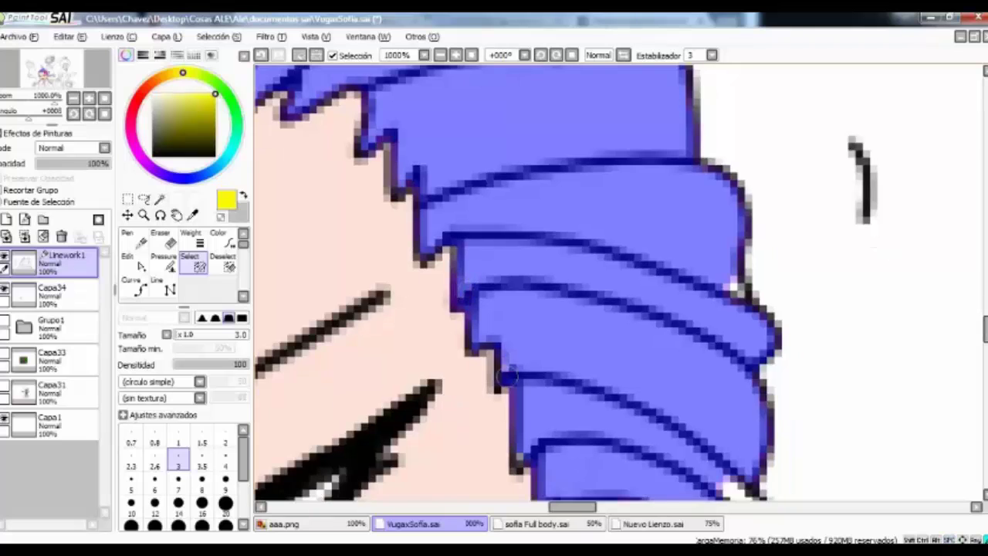
# Add the unselected gaps above the ear and in the braid with the curled tip to the hair selection.
pyautogui.moveTo(750, 363); pyautogui.dragTo(733, 288)
pyautogui.moveTo(710, 487); pyautogui.dragTo(669, 286)
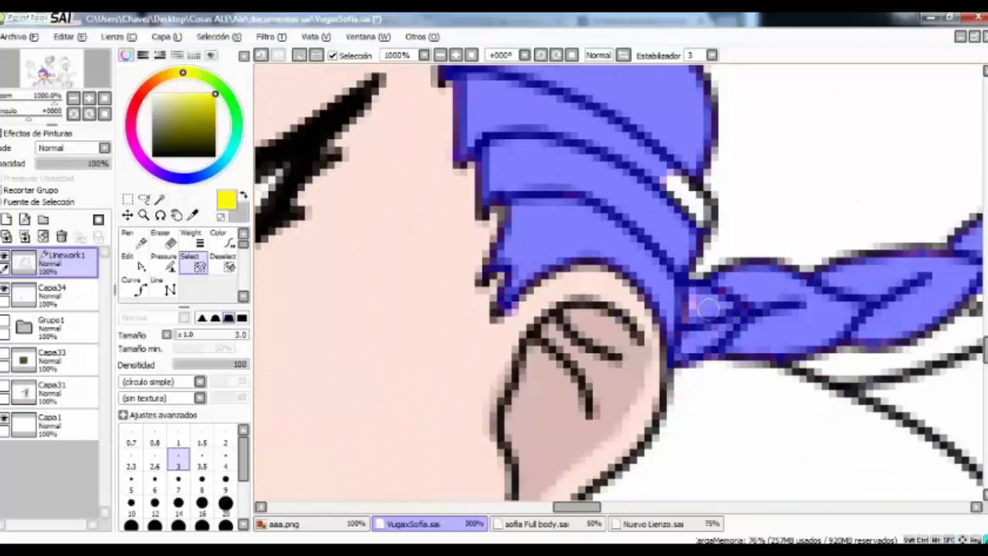
pyautogui.moveTo(667, 181); pyautogui.dragTo(604, 179)
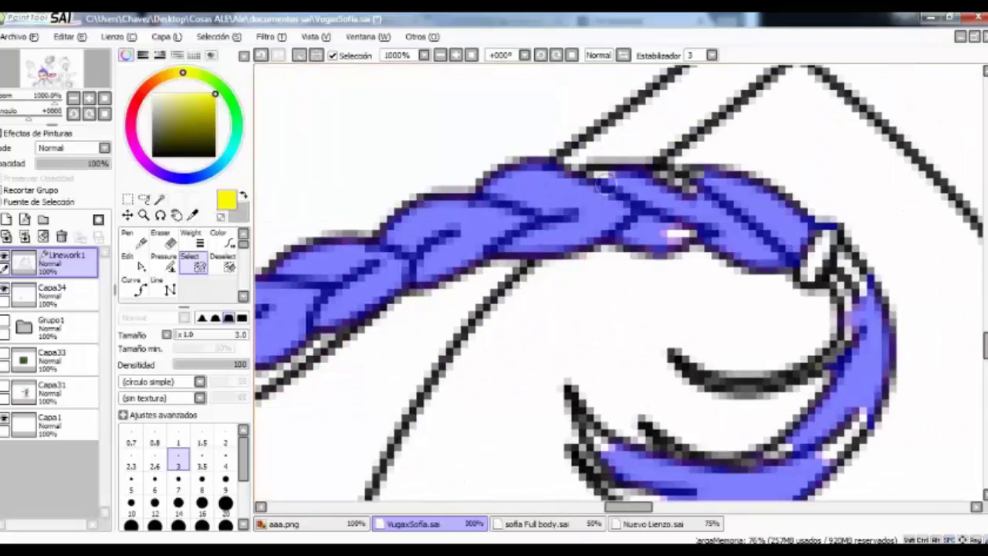
pyautogui.moveTo(695, 178); pyautogui.dragTo(541, 69)
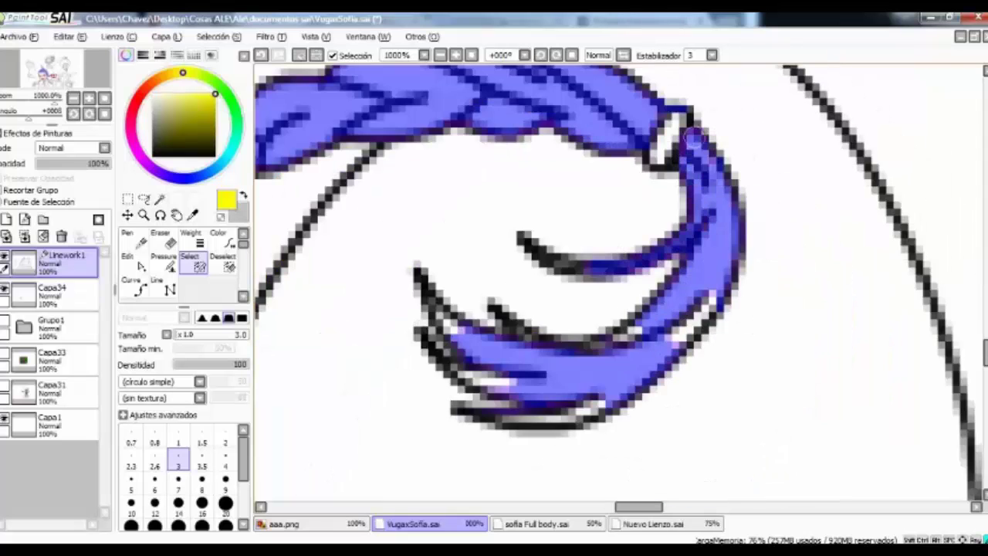
pyautogui.moveTo(609, 403); pyautogui.dragTo(590, 298)
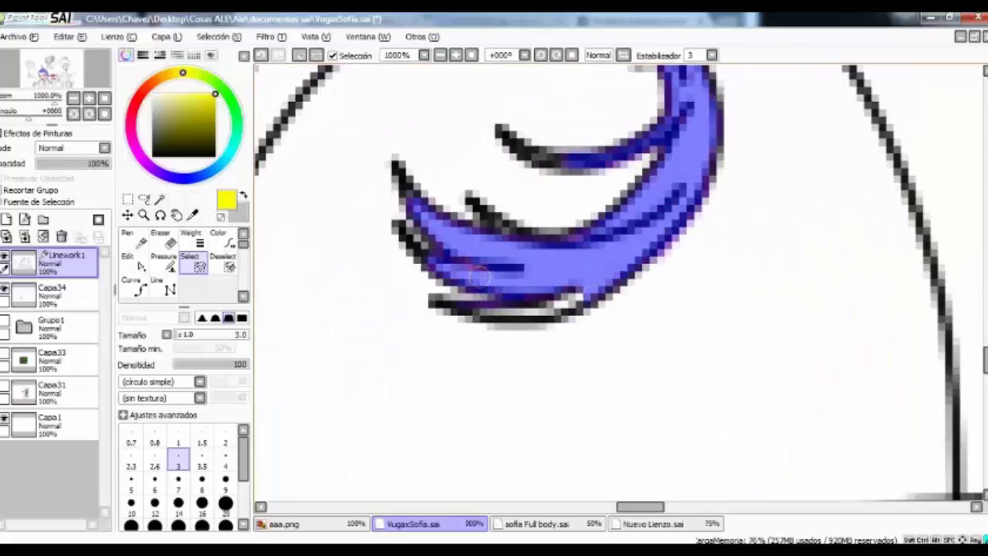
# Complete the selection of the braid over the shoulder by painting in its tip and upper gaps.
pyautogui.moveTo(547, 244); pyautogui.dragTo(671, 384)
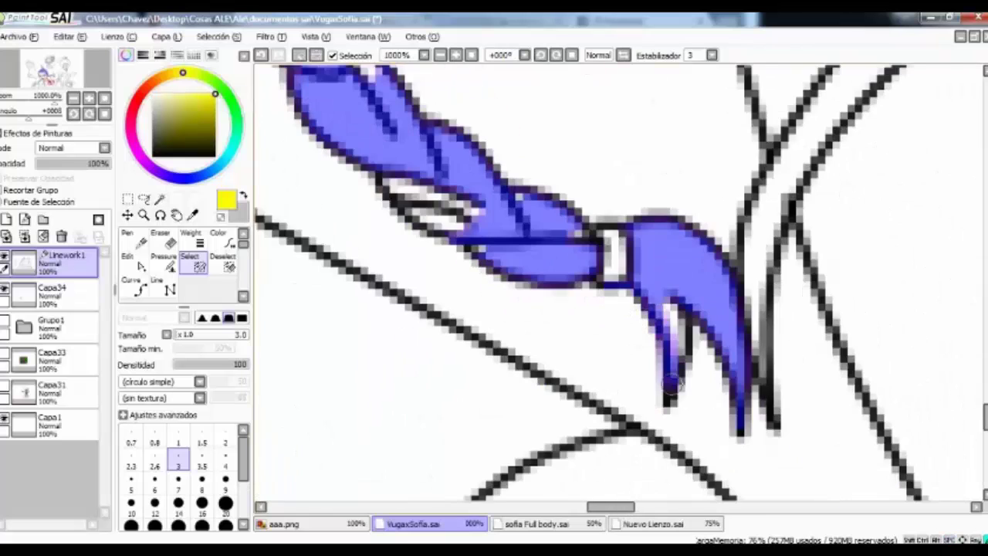
pyautogui.moveTo(403, 182); pyautogui.dragTo(544, 351)
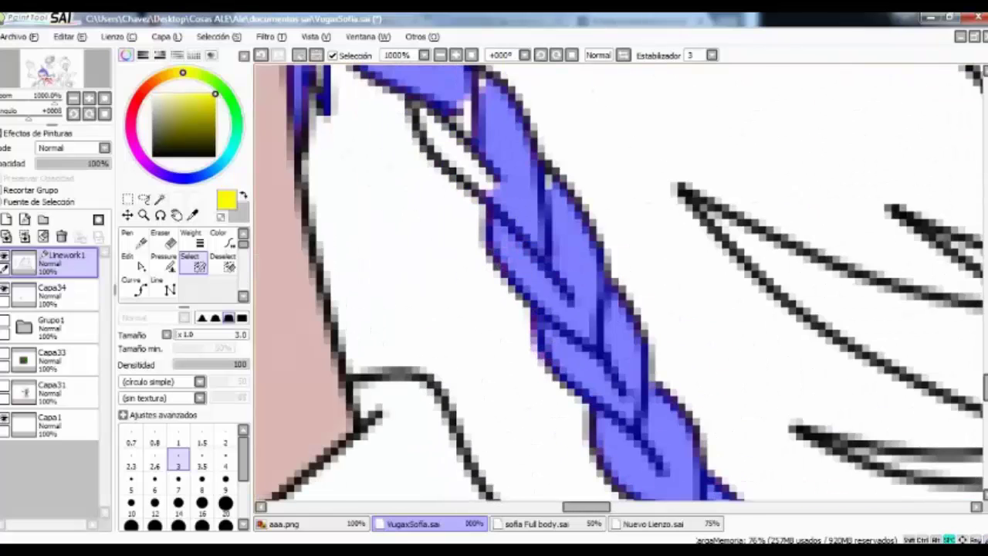
pyautogui.moveTo(444, 139); pyautogui.dragTo(532, 328)
pyautogui.moveTo(415, 255); pyautogui.dragTo(440, 193)
# Fill the selected hair and all braids with light yellow on the Capa34 layer using the Bucket.
pyautogui.click(52, 294)
pyautogui.click(131, 285)
pyautogui.click(463, 355)
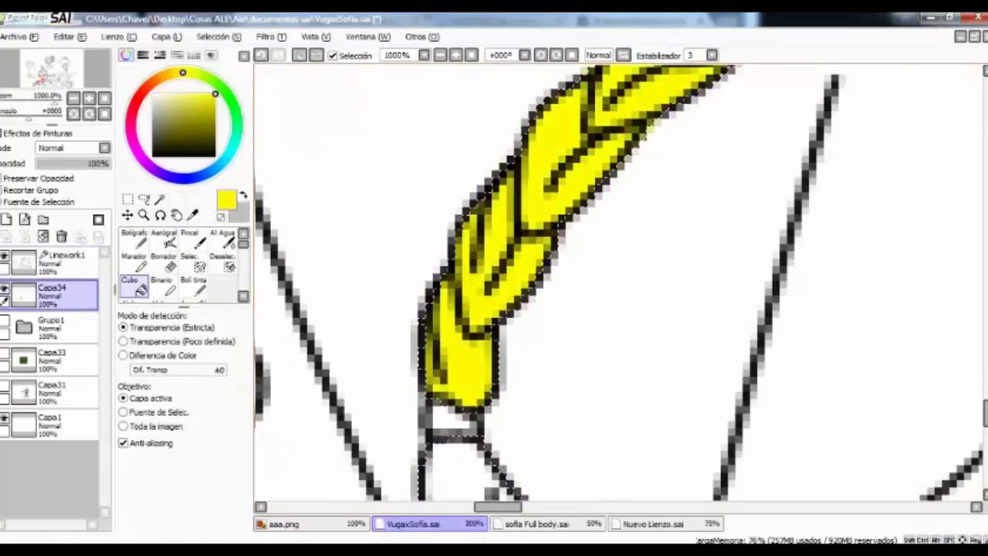
pyautogui.scroll(-5, 747, 191)
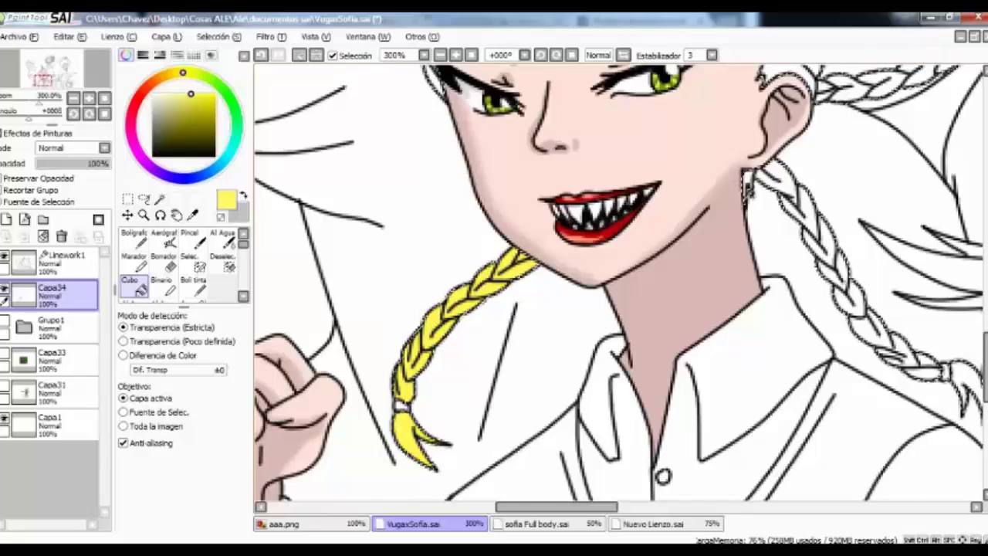
pyautogui.click(747, 192)
pyautogui.moveTo(748, 191); pyautogui.dragTo(773, 309)
pyautogui.click(772, 85)
pyautogui.moveTo(773, 85); pyautogui.dragTo(743, 312)
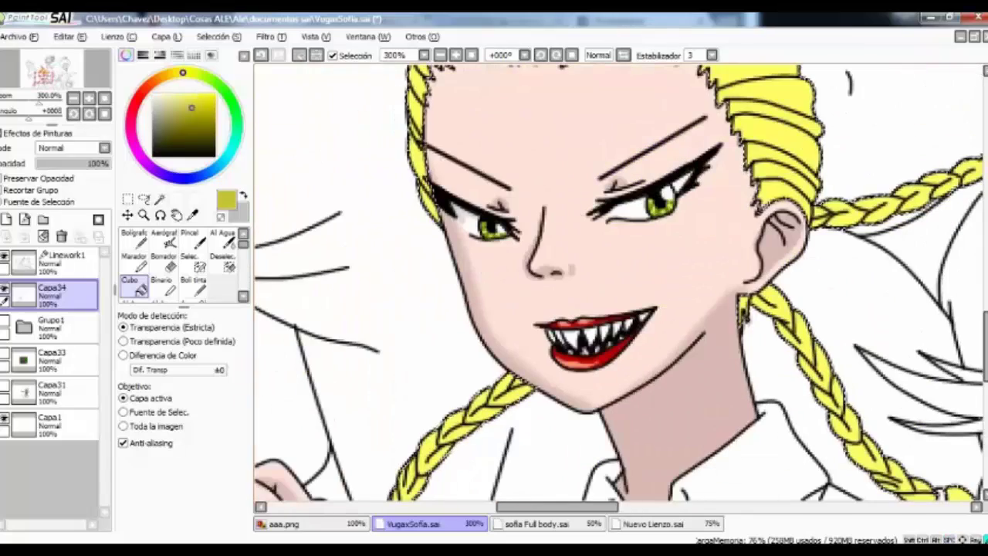
# Shade the braid below the chin with a darker golden yellow using the airbrush at size 3.
pyautogui.press('v')
pyautogui.moveTo(618, 347); pyautogui.dragTo(617, 139)
pyautogui.scroll(3, 441, 287)
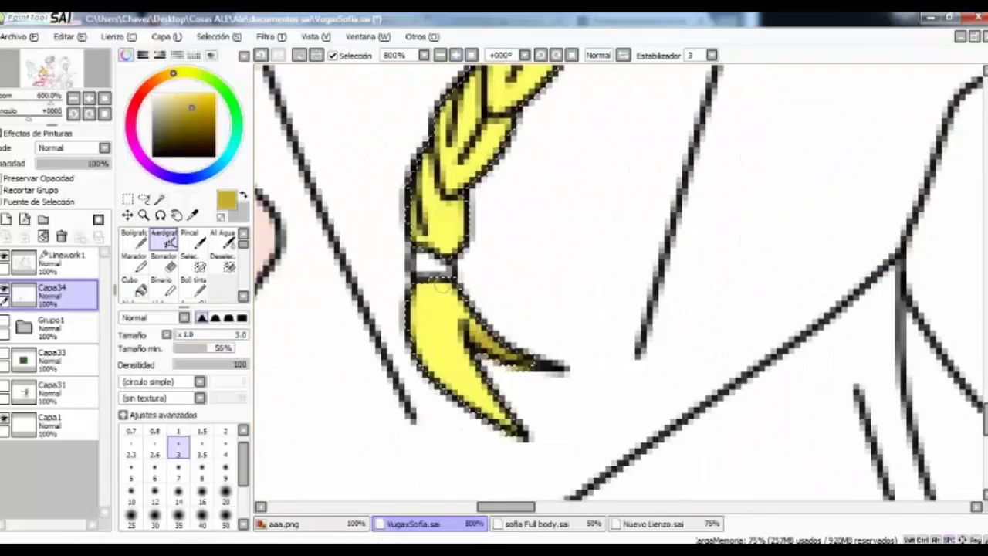
pyautogui.moveTo(443, 287); pyautogui.dragTo(389, 488)
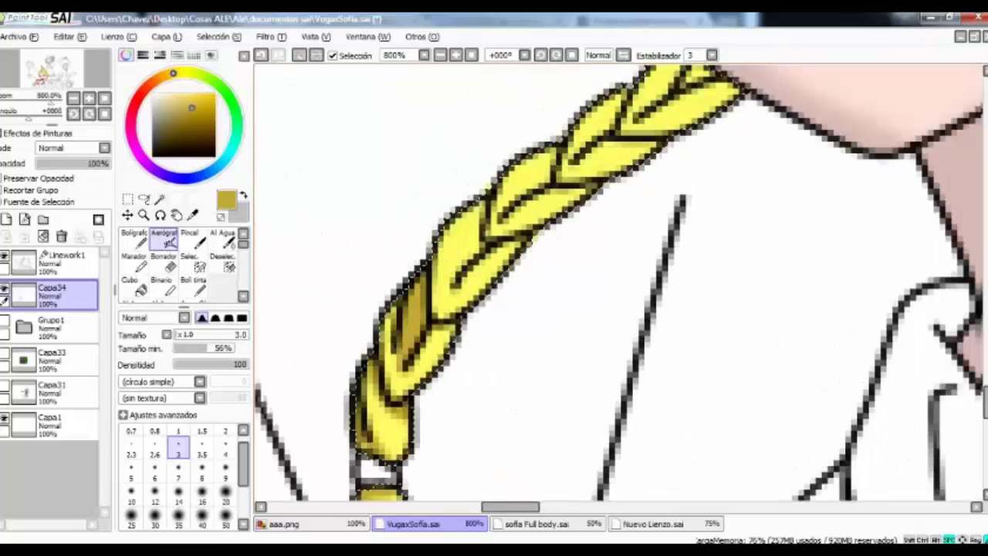
pyautogui.moveTo(540, 232); pyautogui.dragTo(502, 293)
pyautogui.moveTo(643, 137); pyautogui.dragTo(461, 145)
# Shade the strands of the braid hanging over the shoulder in dark golden yellow.
pyautogui.moveTo(618, 285); pyautogui.dragTo(455, 84)
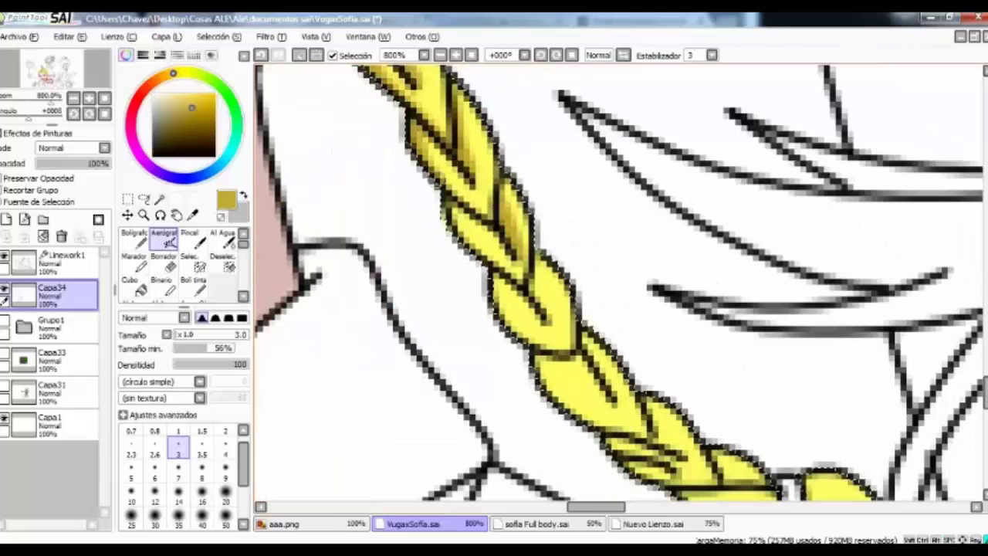
pyautogui.moveTo(618, 347); pyautogui.dragTo(418, 126)
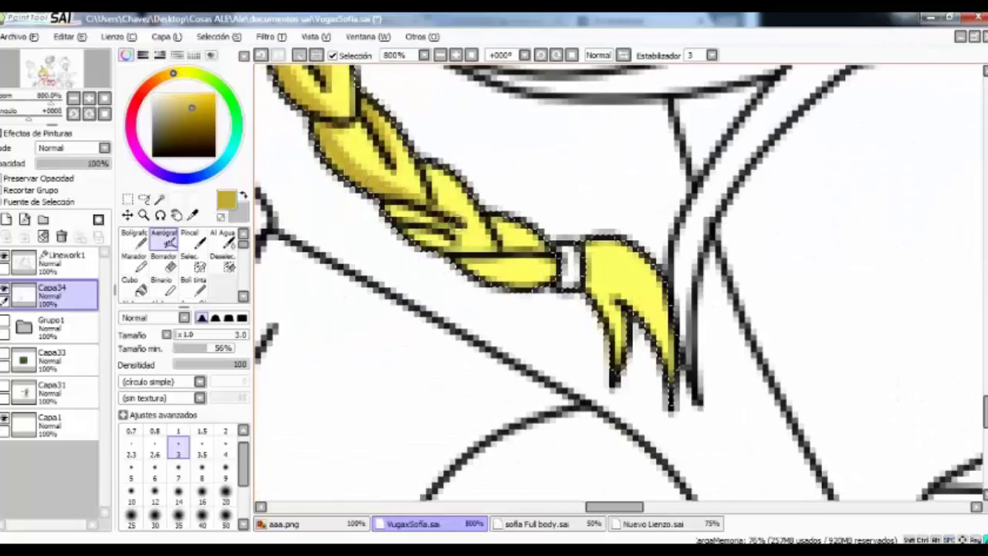
pyautogui.moveTo(540, 267); pyautogui.dragTo(446, 197)
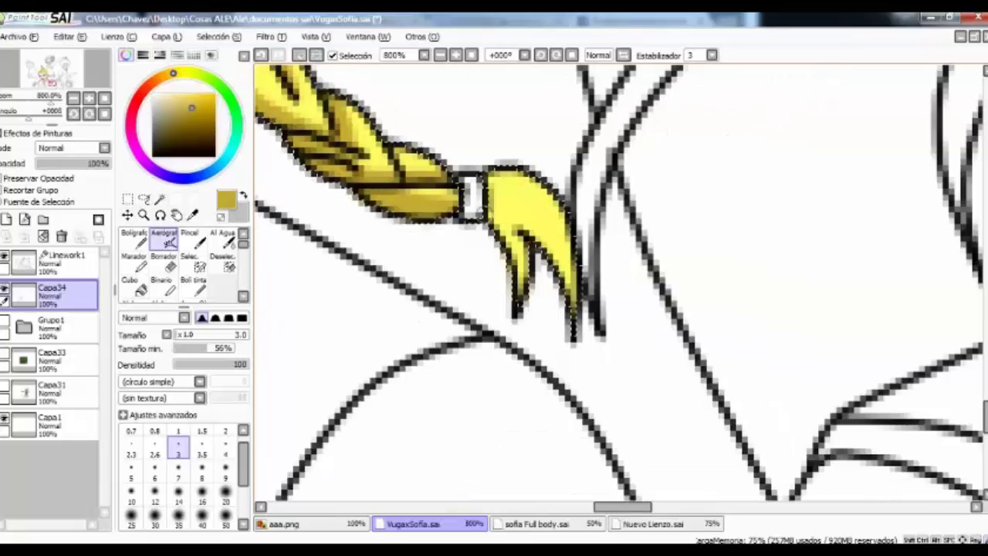
# Shade the hair around the ear and the braid with the curled tip in dark golden yellow.
pyautogui.moveTo(324, 108); pyautogui.dragTo(695, 478)
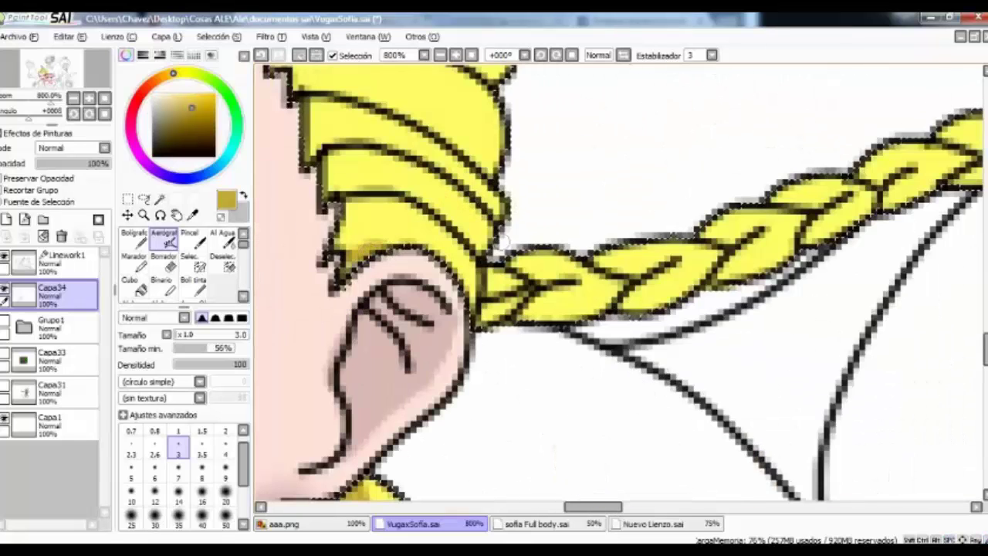
pyautogui.moveTo(685, 234); pyautogui.dragTo(531, 233)
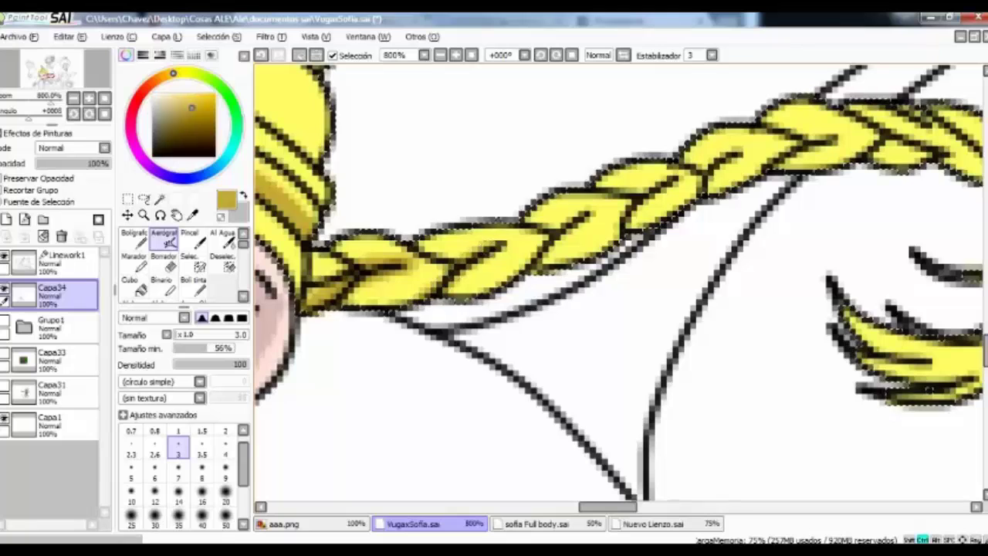
pyautogui.moveTo(679, 174); pyautogui.dragTo(603, 202)
pyautogui.moveTo(657, 228)
pyautogui.mouseDown()
pyautogui.moveTo(509, 270)
pyautogui.moveTo(510, 301)
pyautogui.mouseUp()
pyautogui.moveTo(571, 247)
pyautogui.mouseDown()
pyautogui.moveTo(620, 226)
pyautogui.moveTo(703, 239)
pyautogui.moveTo(850, 224)
pyautogui.moveTo(873, 243)
pyautogui.moveTo(718, 151)
pyautogui.mouseUp()
pyautogui.moveTo(742, 204)
pyautogui.mouseDown()
pyautogui.moveTo(734, 286)
pyautogui.moveTo(587, 370)
pyautogui.moveTo(729, 358)
pyautogui.mouseUp()
# Shade the swept-back hair sections from above the ear up to the right of the crown, with the airbrush at size 4.
pyautogui.moveTo(325, 139); pyautogui.dragTo(772, 433)
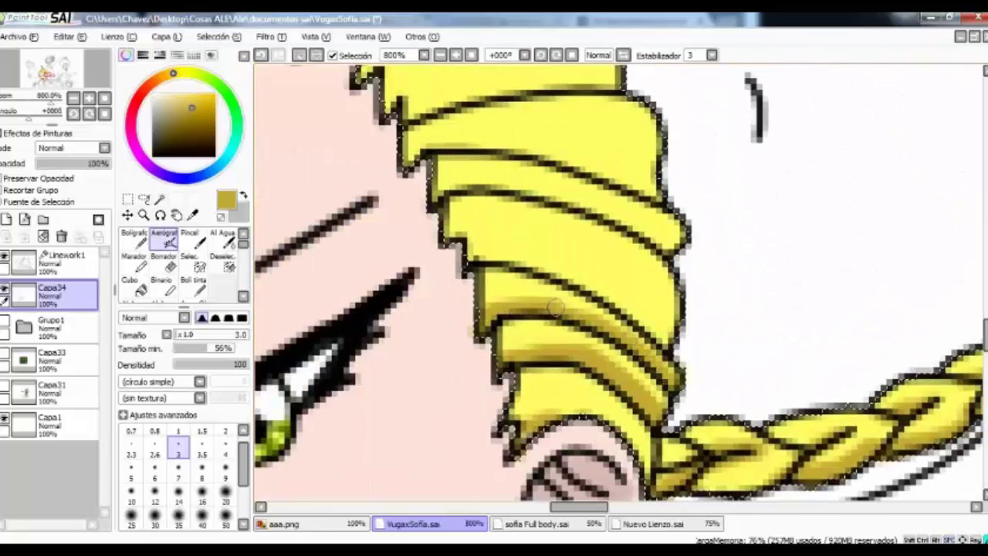
pyautogui.moveTo(554, 307); pyautogui.dragTo(575, 317)
pyautogui.press(']')
pyautogui.moveTo(494, 255); pyautogui.dragTo(680, 347)
pyautogui.moveTo(463, 255); pyautogui.dragTo(529, 344)
pyautogui.moveTo(672, 340)
pyautogui.mouseDown()
pyautogui.moveTo(500, 268)
pyautogui.moveTo(609, 239)
pyautogui.mouseUp()
pyautogui.moveTo(533, 229); pyautogui.dragTo(510, 322)
pyautogui.moveTo(448, 317)
pyautogui.mouseDown()
pyautogui.moveTo(587, 267)
pyautogui.moveTo(695, 262)
pyautogui.mouseUp()
pyautogui.moveTo(556, 258); pyautogui.dragTo(633, 239)
pyautogui.moveTo(540, 255); pyautogui.dragTo(641, 309)
pyautogui.moveTo(463, 309)
pyautogui.mouseDown()
pyautogui.moveTo(687, 183)
pyautogui.moveTo(498, 245)
pyautogui.moveTo(413, 305)
pyautogui.mouseUp()
pyautogui.moveTo(432, 309); pyautogui.dragTo(525, 355)
pyautogui.moveTo(765, 204); pyautogui.dragTo(512, 298)
pyautogui.moveTo(657, 208); pyautogui.dragTo(448, 317)
pyautogui.moveTo(463, 271); pyautogui.dragTo(649, 131)
pyautogui.moveTo(502, 232); pyautogui.dragTo(656, 302)
pyautogui.moveTo(760, 150); pyautogui.dragTo(529, 305)
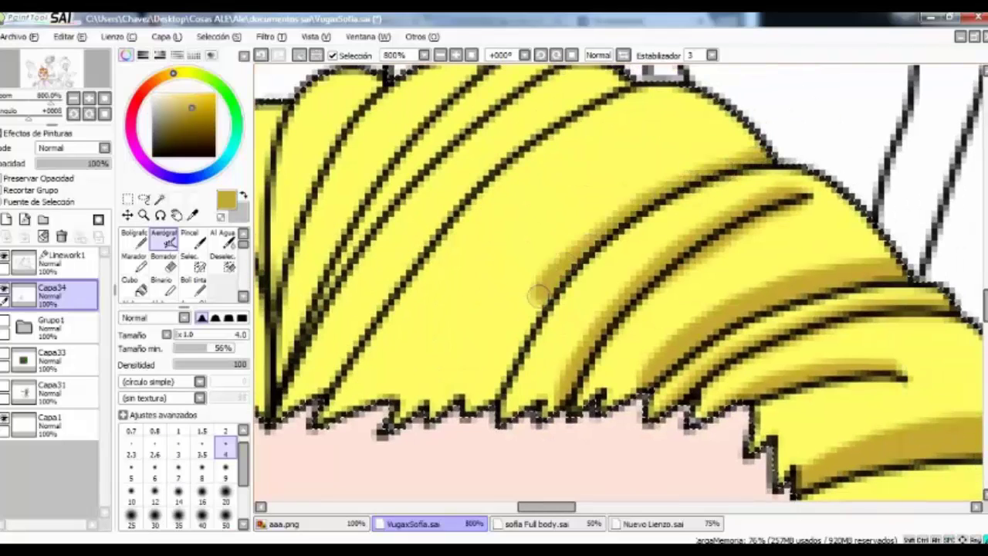
# Shade the edges of the crown strands up to the central parting in dark golden yellow.
pyautogui.moveTo(699, 154); pyautogui.dragTo(464, 402)
pyautogui.moveTo(760, 127); pyautogui.dragTo(537, 285)
pyautogui.moveTo(768, 108)
pyautogui.mouseDown()
pyautogui.moveTo(387, 289)
pyautogui.moveTo(533, 124)
pyautogui.mouseUp()
pyautogui.moveTo(641, 74)
pyautogui.mouseDown()
pyautogui.moveTo(517, 143)
pyautogui.moveTo(595, 93)
pyautogui.mouseUp()
pyautogui.moveTo(541, 155)
pyautogui.mouseDown()
pyautogui.moveTo(571, 208)
pyautogui.moveTo(579, 196)
pyautogui.mouseUp()
pyautogui.moveTo(594, 90)
pyautogui.mouseDown()
pyautogui.moveTo(469, 186)
pyautogui.moveTo(367, 301)
pyautogui.mouseUp()
pyautogui.moveTo(392, 278); pyautogui.dragTo(340, 394)
pyautogui.moveTo(513, 105); pyautogui.dragTo(421, 205)
pyautogui.moveTo(436, 182); pyautogui.dragTo(309, 394)
pyautogui.moveTo(464, 270); pyautogui.dragTo(505, 273)
pyautogui.moveTo(510, 83); pyautogui.dragTo(423, 193)
pyautogui.moveTo(446, 171); pyautogui.dragTo(359, 272)
pyautogui.moveTo(409, 112); pyautogui.dragTo(363, 313)
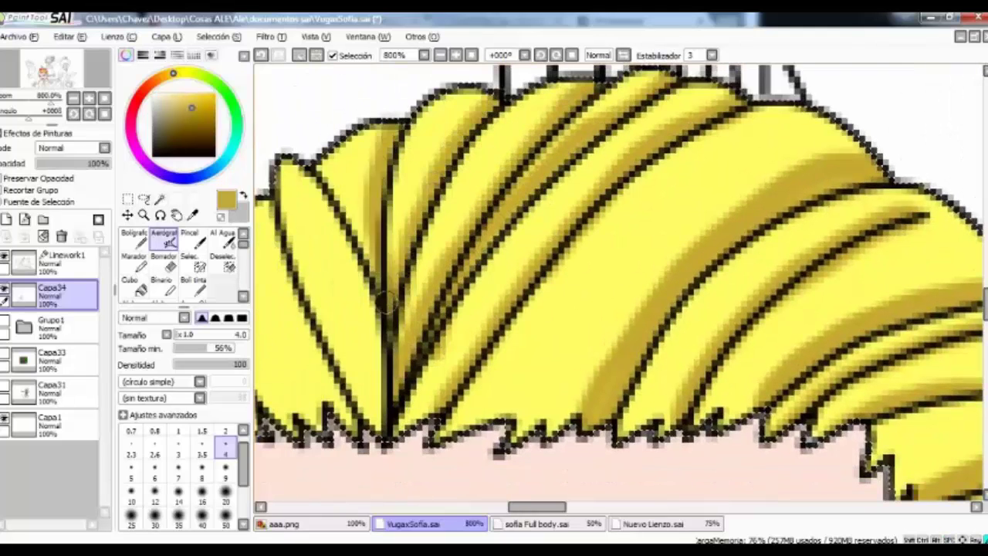
# Add dark golden shading to the hair strands left of the central parting.
pyautogui.moveTo(487, 131); pyautogui.dragTo(421, 309)
pyautogui.moveTo(541, 286); pyautogui.dragTo(462, 411)
pyautogui.moveTo(414, 220); pyautogui.dragTo(360, 361)
pyautogui.moveTo(440, 338); pyautogui.dragTo(388, 412)
pyautogui.moveTo(505, 374); pyautogui.dragTo(428, 425)
pyautogui.moveTo(445, 247); pyautogui.dragTo(494, 177)
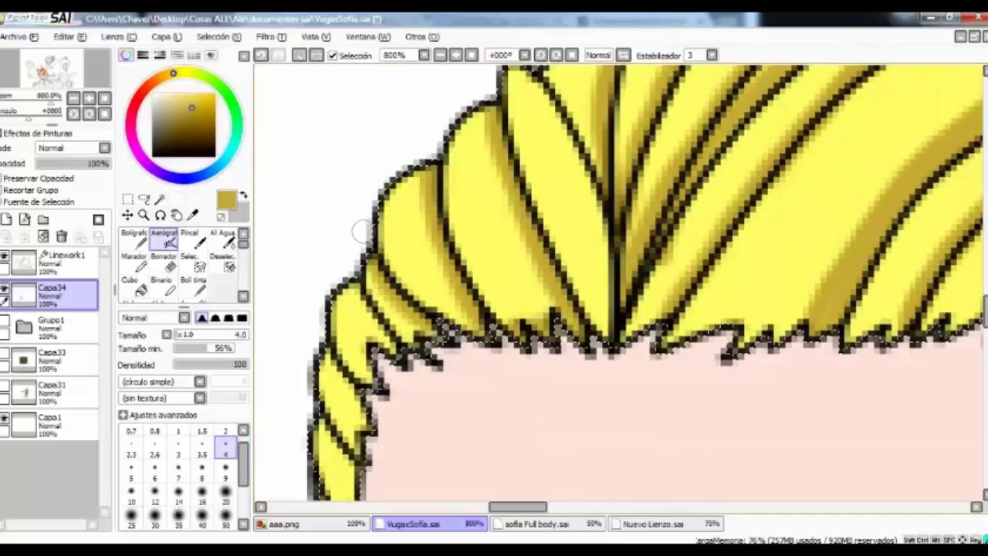
# Shade the narrow hair strands along the left temple down to the eye in dark golden yellow.
pyautogui.moveTo(495, 433); pyautogui.dragTo(541, 201)
pyautogui.moveTo(432, 495); pyautogui.dragTo(363, 340)
pyautogui.moveTo(378, 173); pyautogui.dragTo(433, 379)
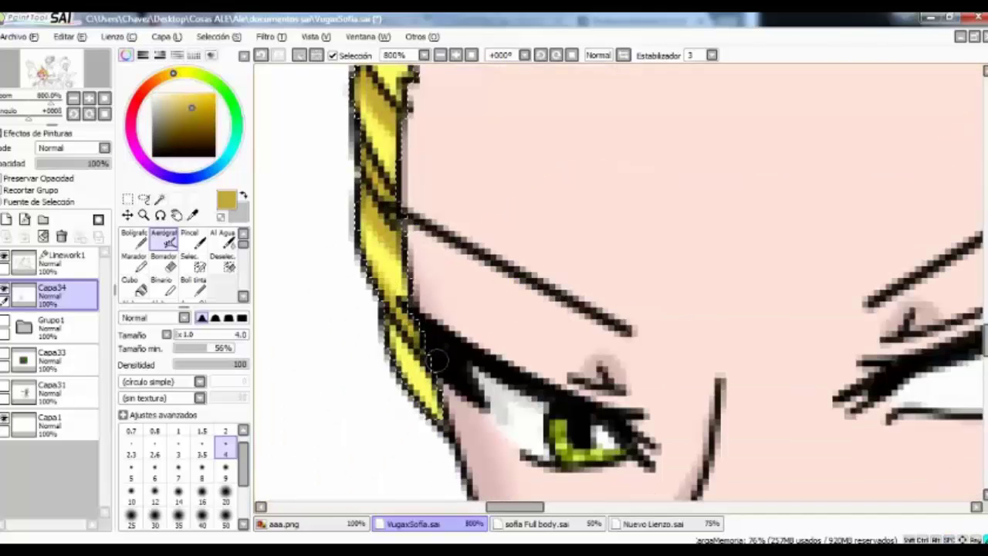
pyautogui.moveTo(541, 154); pyautogui.dragTo(541, 464)
pyautogui.moveTo(664, 231); pyautogui.dragTo(532, 231)
pyautogui.scroll(-3, 556, 309)
pyautogui.scroll(-5, 603, 239)
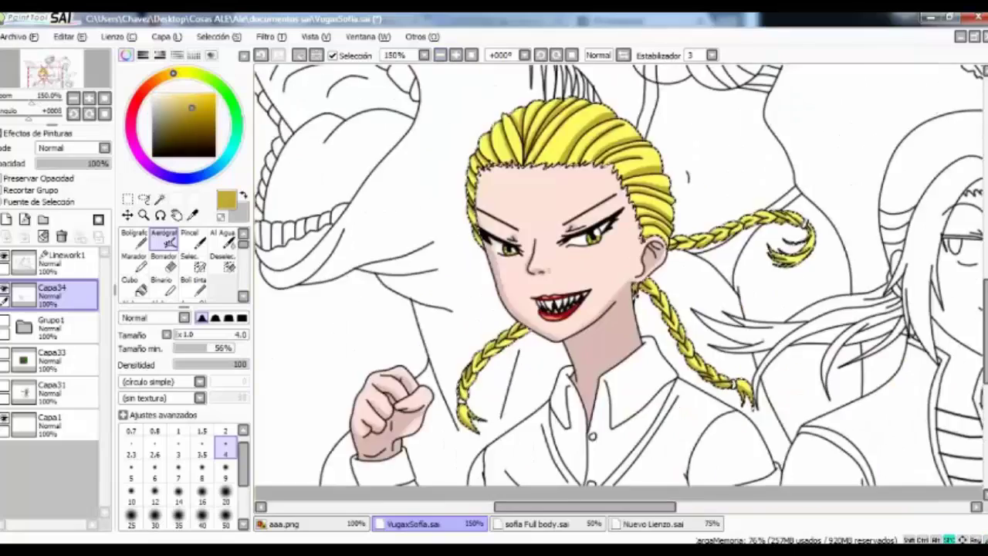
# Paint pale yellow highlights across the middle of the crown strands with the airbrush at size 4.
pyautogui.scroll(5, 603, 240)
pyautogui.moveTo(587, 305)
pyautogui.mouseDown()
pyautogui.moveTo(603, 240)
pyautogui.moveTo(683, 308)
pyautogui.mouseUp()
pyautogui.scroll(1, 603, 239)
pyautogui.moveTo(564, 231); pyautogui.dragTo(502, 224)
pyautogui.moveTo(417, 201)
pyautogui.mouseDown()
pyautogui.moveTo(408, 159)
pyautogui.moveTo(618, 187)
pyautogui.mouseUp()
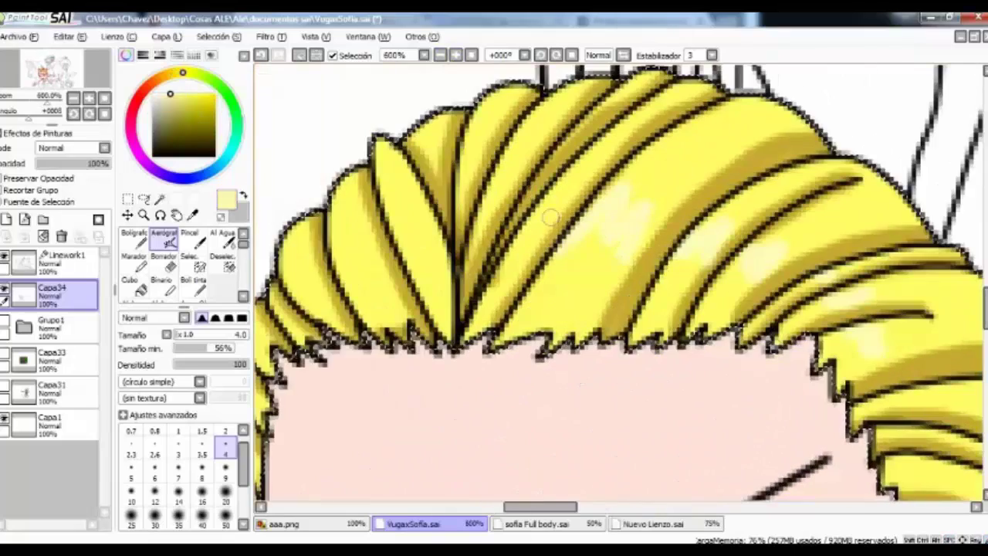
pyautogui.scroll(-3, 362, 260)
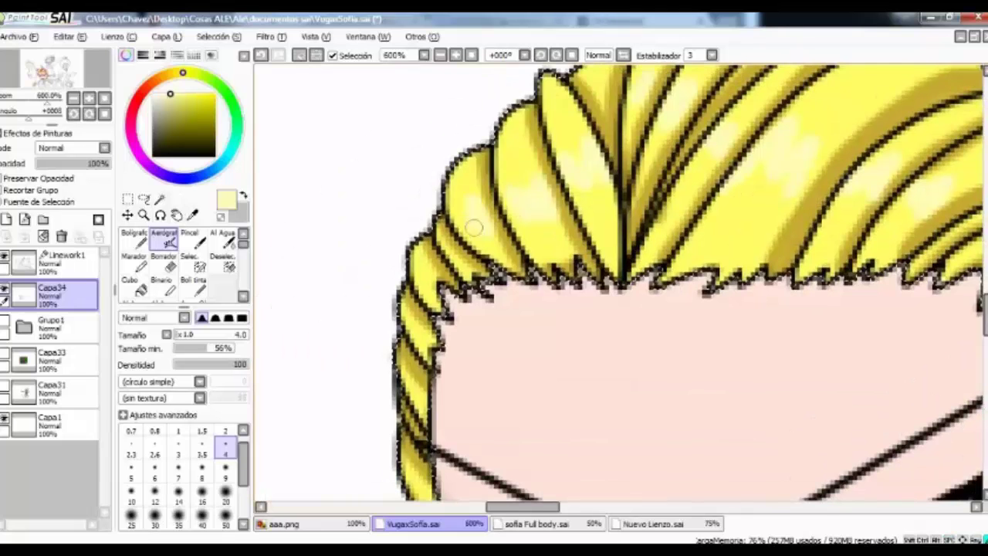
pyautogui.scroll(3, 361, 260)
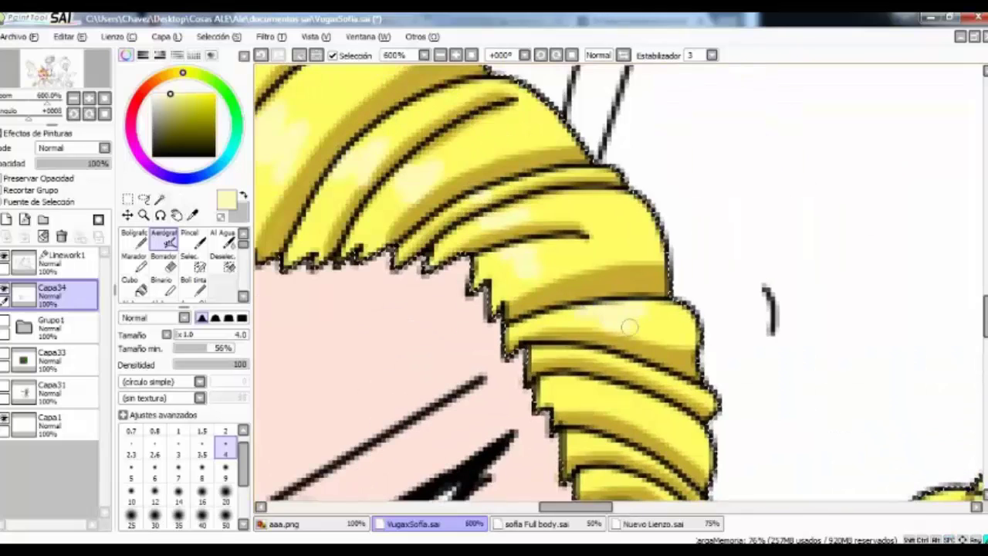
# Add pale yellow highlights to the hair sections above the ear and to the braids.
pyautogui.moveTo(618, 309); pyautogui.dragTo(537, 178)
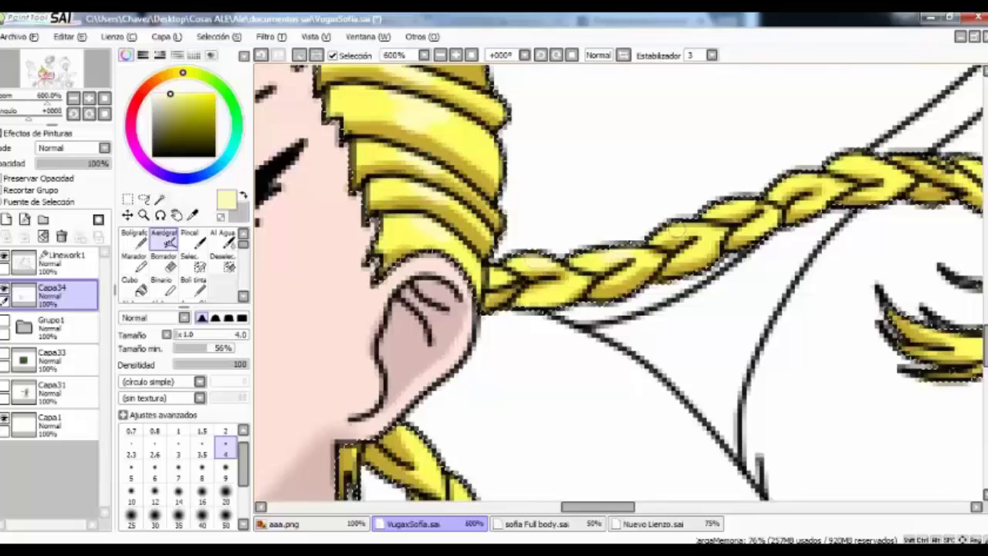
pyautogui.hscroll(3, 680, 232)
pyautogui.scroll(-3, 819, 276)
pyautogui.hscroll(-3, 819, 275)
pyautogui.scroll(-4, 617, 286)
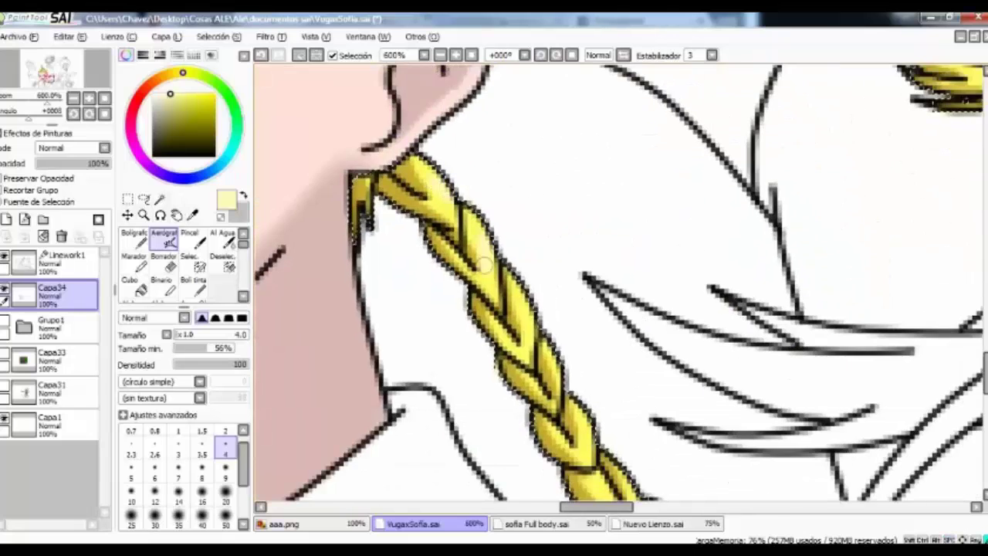
pyautogui.scroll(-2, 618, 286)
pyautogui.hscroll(-3, 618, 286)
pyautogui.press('h')
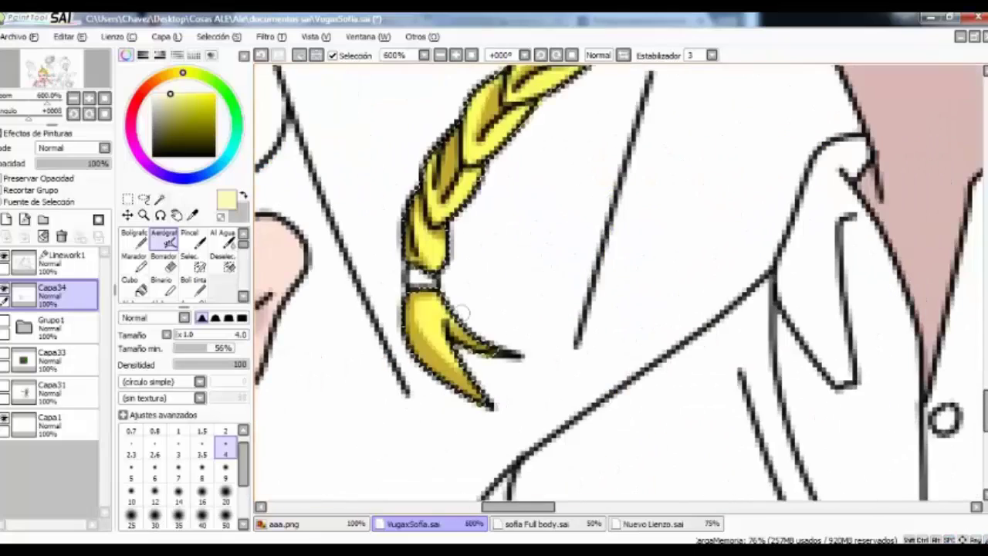
# Finish the pale yellow highlights on the left temple strands and return to a 150% view of the character.
pyautogui.scroll(3, 618, 286)
pyautogui.scroll(5, 551, 120)
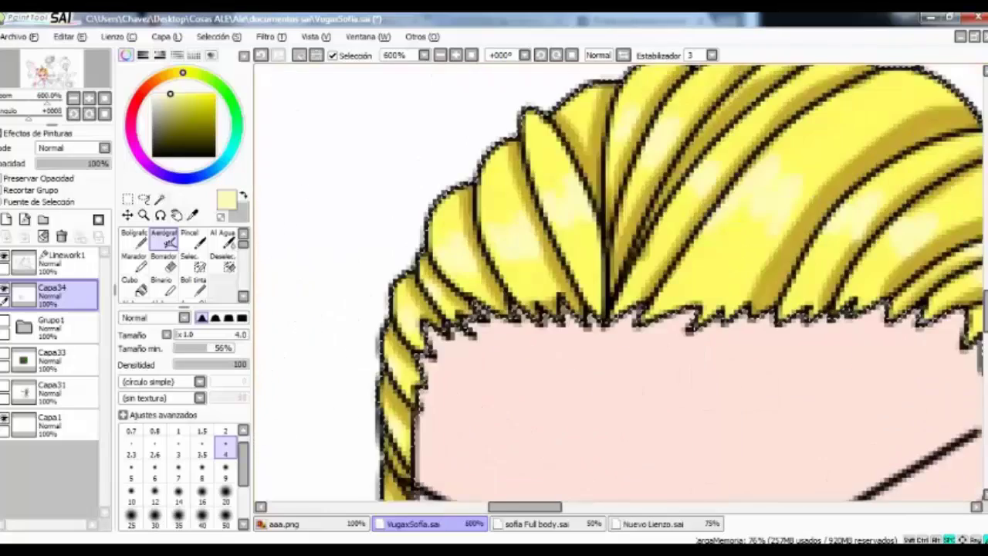
pyautogui.scroll(-2, 552, 119)
pyautogui.scroll(-4, 540, 216)
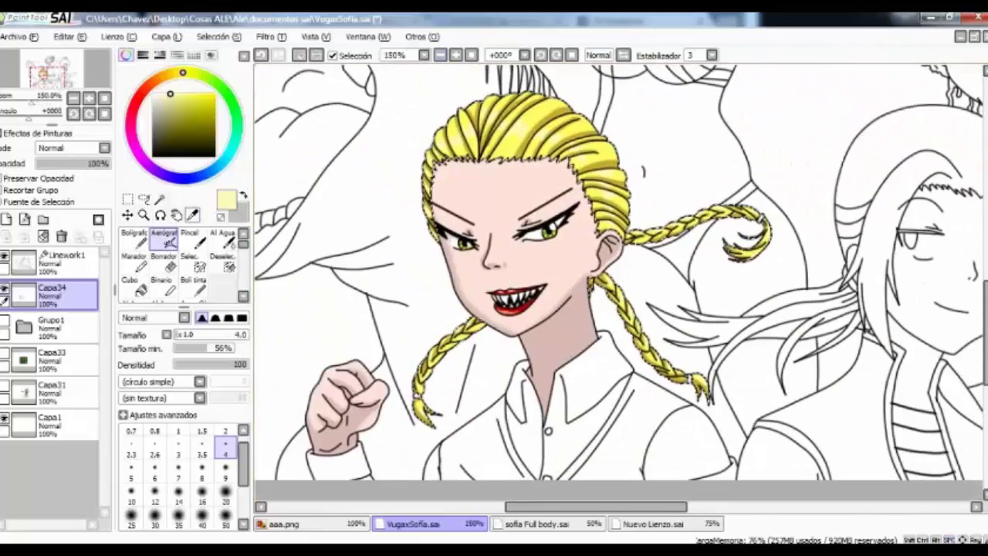
# Recolour the blonde character's eyebrow strokes on the Linework1 layer to dark golden yellow.
pyautogui.click(143, 200)
pyautogui.click(62, 255)
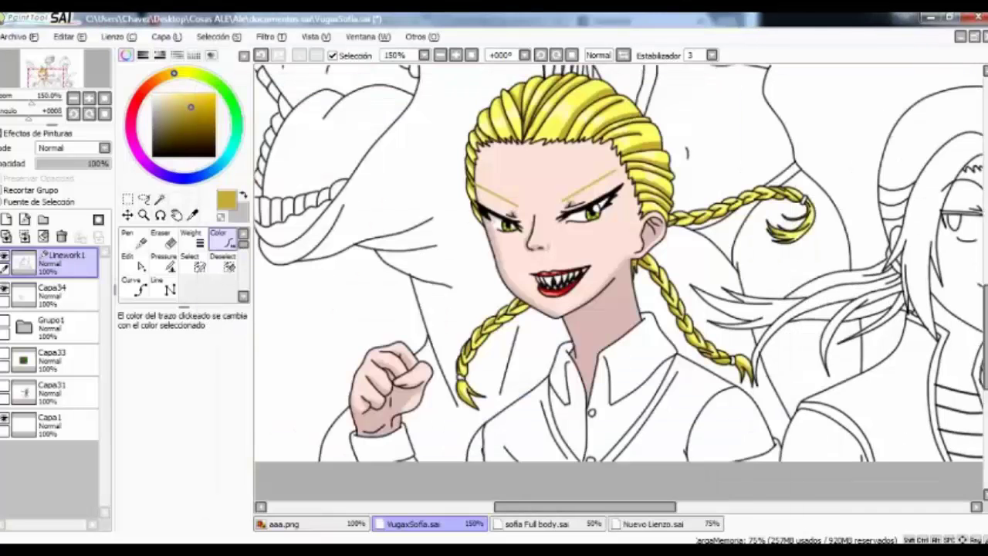
# Select the sweater and cuff areas from the Linework1 outlines with the magic wand and touch up the missed edges.
pyautogui.click(160, 199)
pyautogui.click(340, 463)
pyautogui.click(533, 441)
pyautogui.click(679, 432)
pyautogui.scroll(-3, 618, 270)
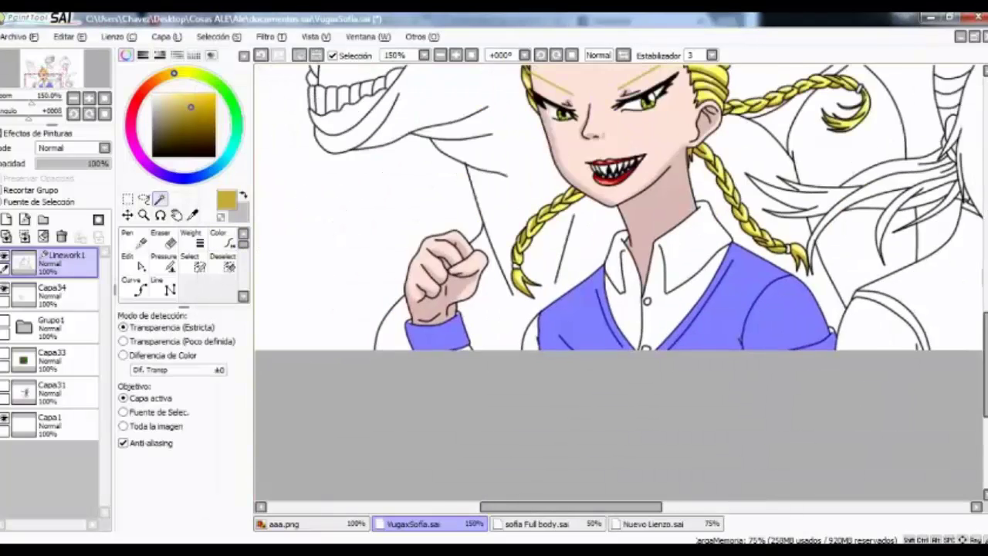
pyautogui.scroll(3, 618, 232)
pyautogui.click(199, 267)
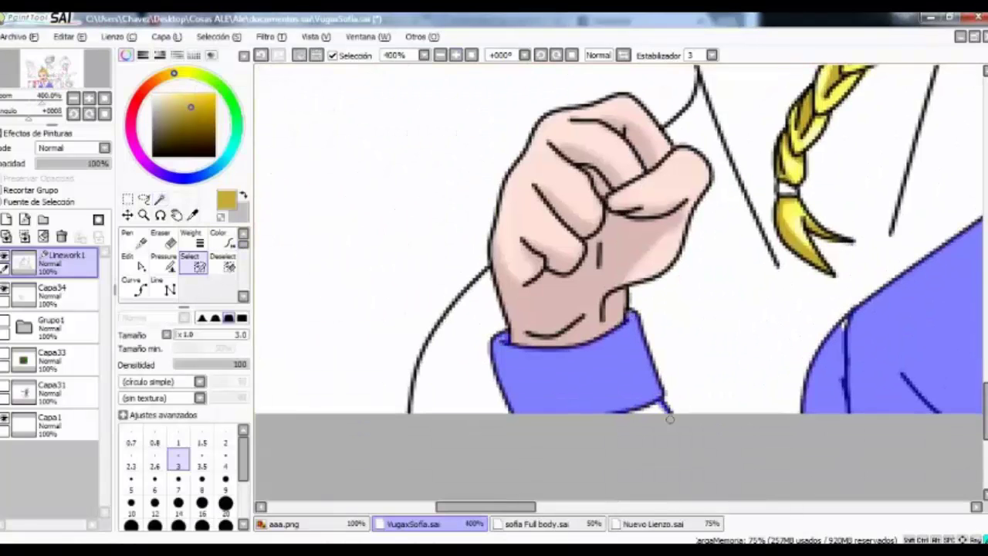
pyautogui.moveTo(871, 341); pyautogui.dragTo(776, 378)
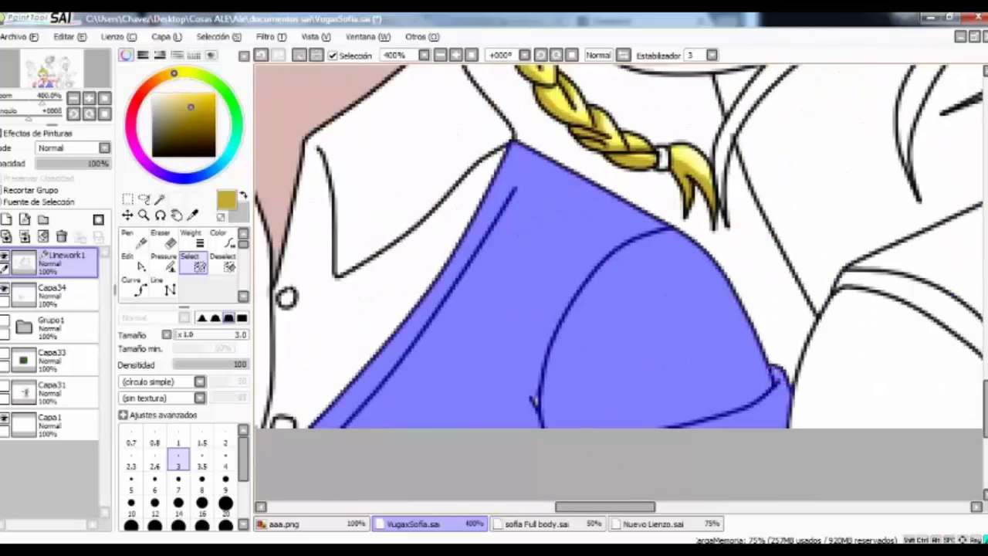
# Fill the sweater and cuff with near-black on Capa34, airbrush darker fold shadows, and clear the selection.
pyautogui.click(52, 294)
pyautogui.moveTo(301, 254)
pyautogui.mouseDown()
pyautogui.moveTo(471, 324)
pyautogui.moveTo(327, 297)
pyautogui.moveTo(309, 154)
pyautogui.mouseUp()
pyautogui.click(163, 239)
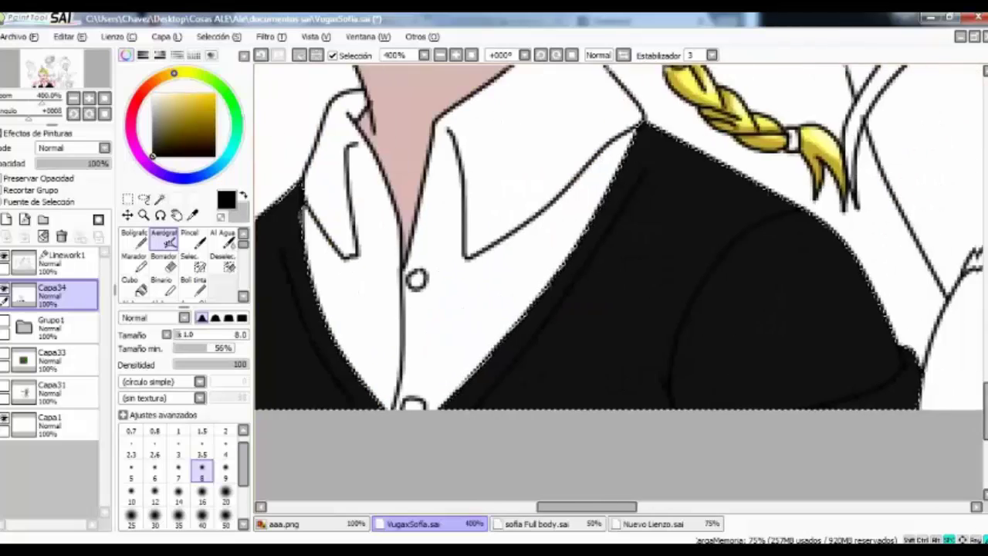
pyautogui.moveTo(820, 353); pyautogui.dragTo(604, 390)
pyautogui.hscroll(-3, 604, 390)
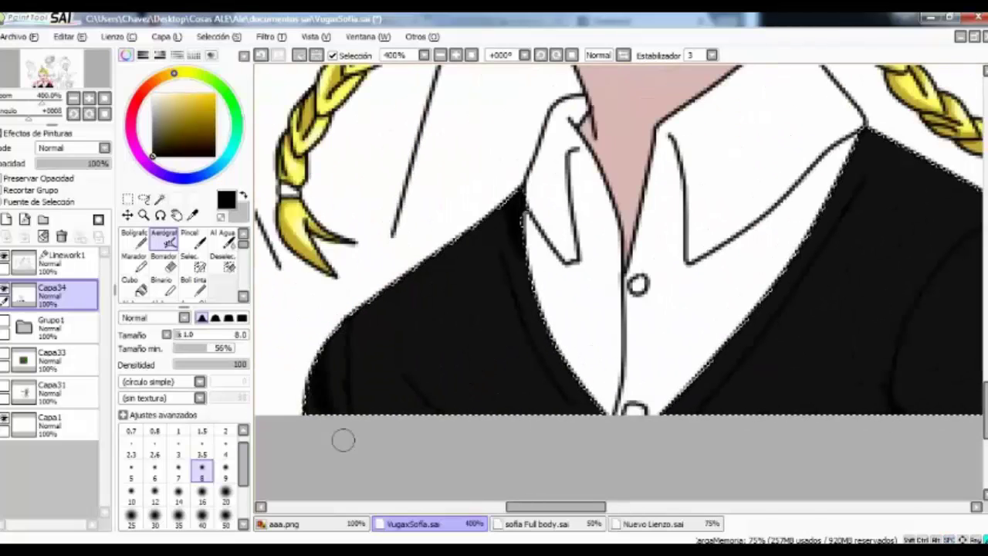
pyautogui.moveTo(342, 439); pyautogui.dragTo(216, 517)
pyautogui.hotkey('ctrl', 'd')
# Select the shirt, collar and buttons from the Linework1 outlines and make Capa34 active for colouring.
pyautogui.press('l')
pyautogui.click(62, 259)
pyautogui.click(160, 199)
pyautogui.click(455, 401)
pyautogui.click(618, 309)
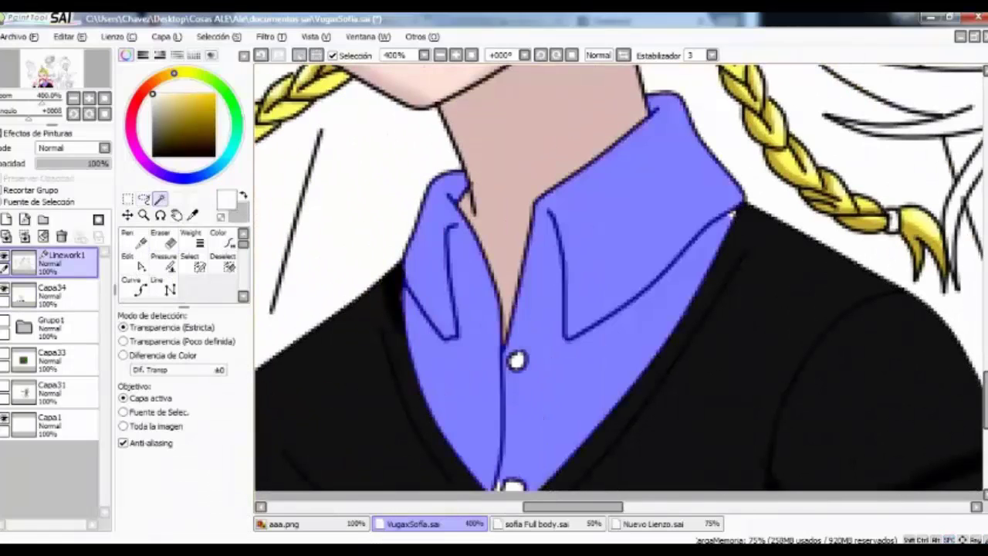
pyautogui.click(516, 360)
pyautogui.scroll(-2, 482, 386)
pyautogui.scroll(2, 618, 271)
pyautogui.click(53, 292)
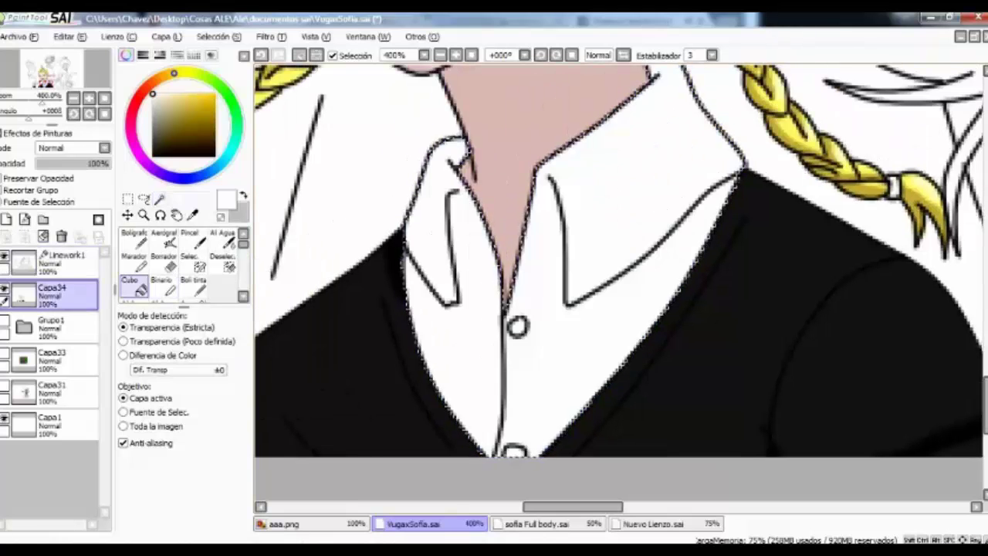
# Fill the shirt with white and airbrush light grey shadows along the collar, placket and sweater edge at size 8.
pyautogui.press('v')
pyautogui.scroll(-2, 452, 328)
pyautogui.hscroll(1, 451, 328)
pyautogui.moveTo(434, 303)
pyautogui.mouseDown()
pyautogui.moveTo(376, 282)
pyautogui.moveTo(396, 240)
pyautogui.mouseUp()
pyautogui.scroll(2, 376, 210)
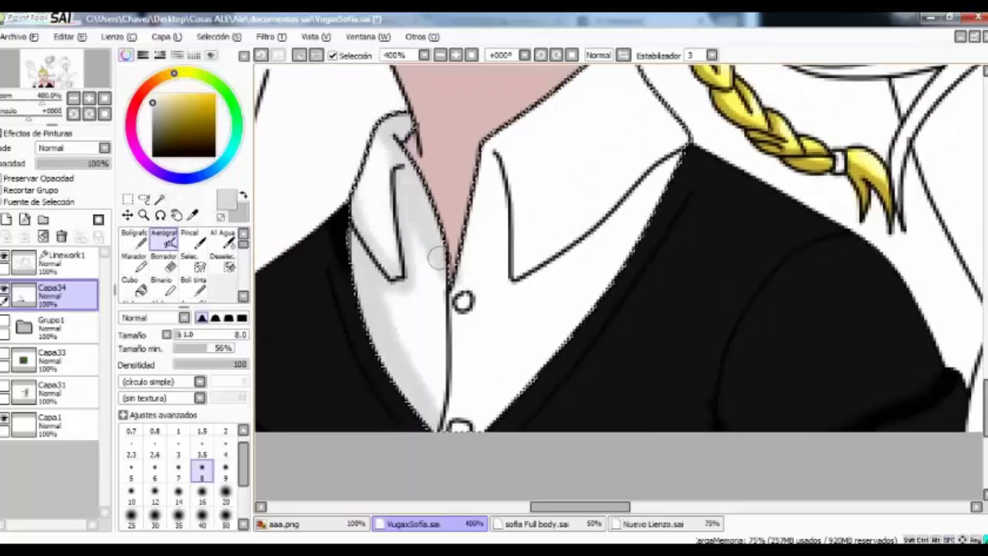
pyautogui.moveTo(501, 181); pyautogui.dragTo(494, 265)
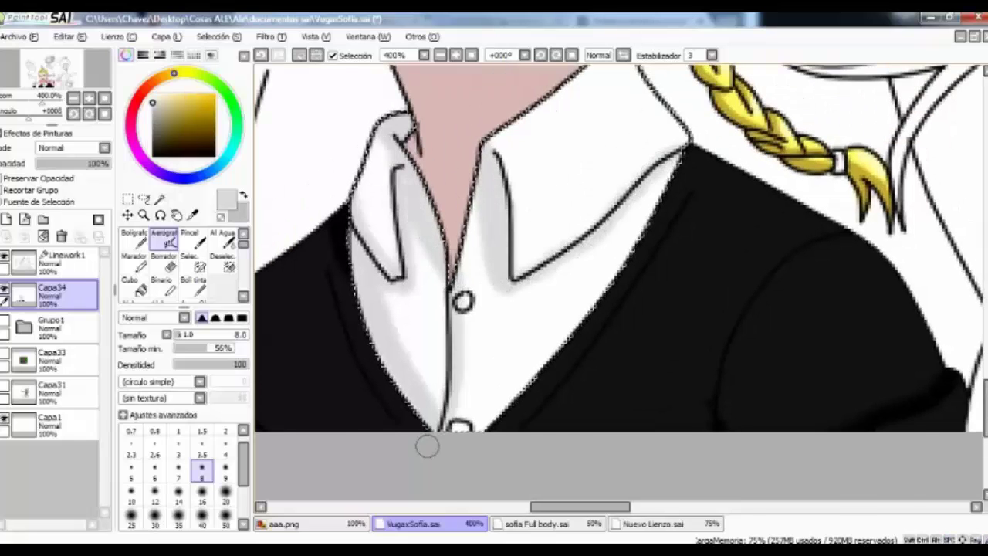
pyautogui.scroll(4, 618, 286)
pyautogui.scroll(-3, 618, 286)
# Paint the hair ties at the ends of the braids black with the airbrush at size 3.
pyautogui.hscroll(-4, 618, 286)
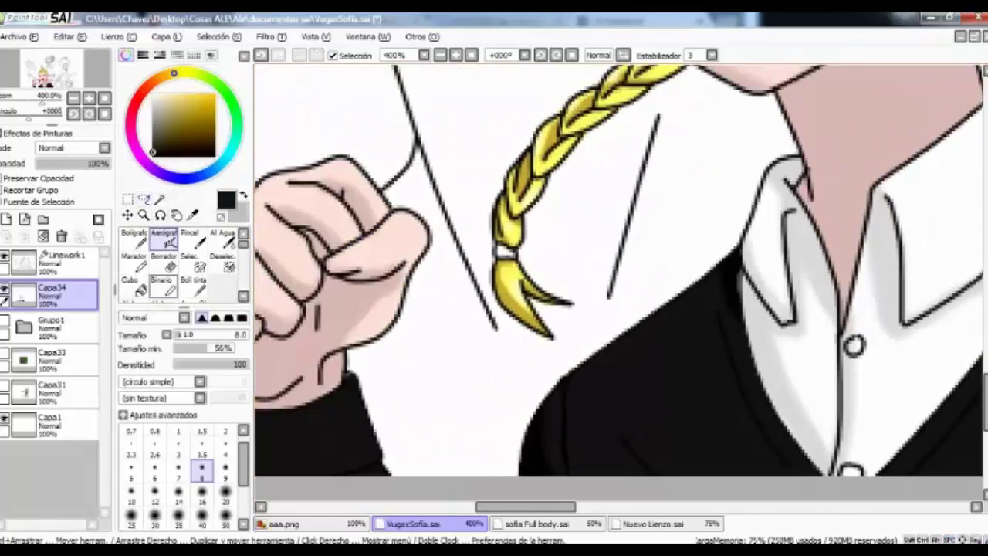
pyautogui.click(178, 444)
pyautogui.hscroll(4, 617, 286)
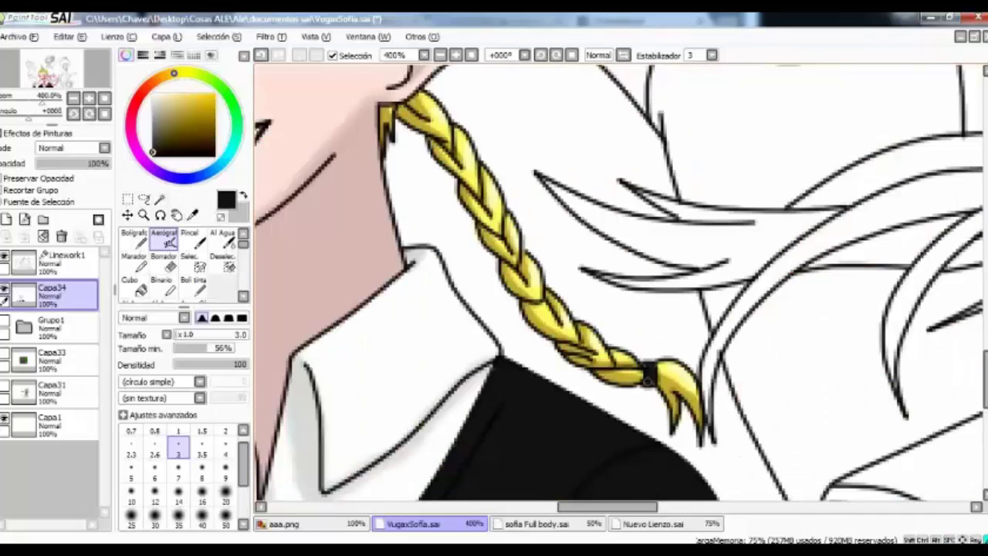
# Taper the outer end of the golden eyebrow by reducing its stroke pressure on the Linework1 layer.
pyautogui.scroll(3, 648, 377)
pyautogui.hscroll(-5, 617, 286)
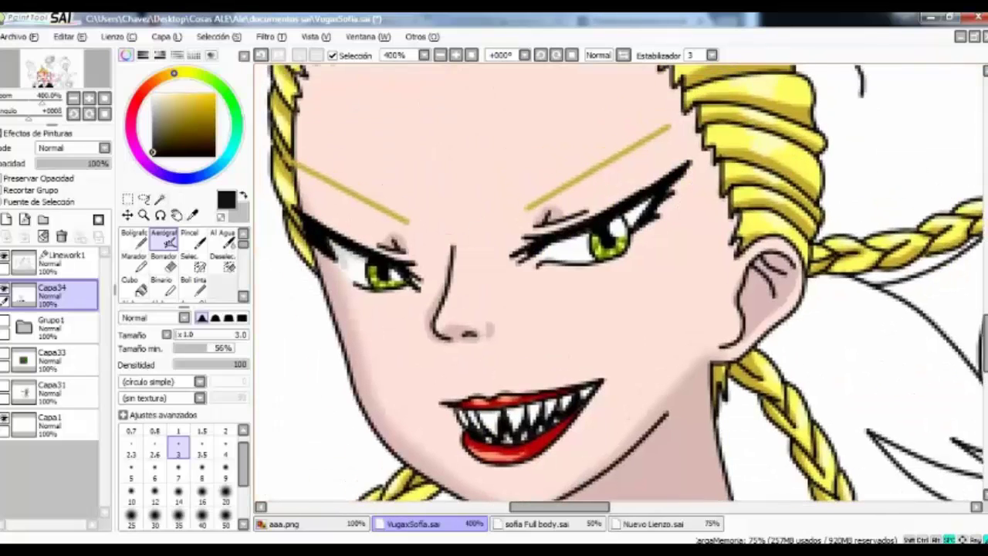
pyautogui.scroll(1, 618, 286)
pyautogui.click(66, 259)
pyautogui.click(164, 263)
pyautogui.moveTo(695, 158); pyautogui.dragTo(680, 154)
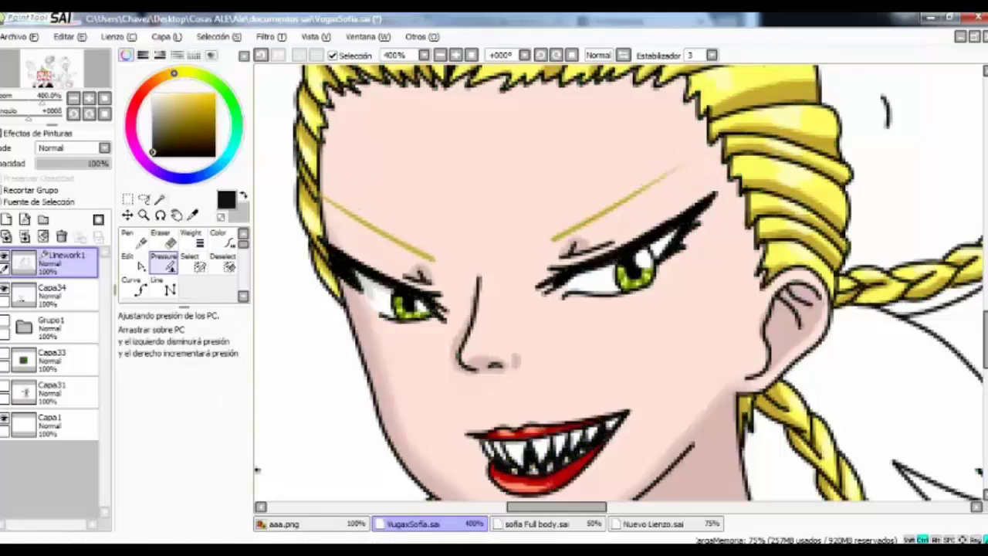
pyautogui.click(138, 288)
# Select the card-holding character's face, neck, chest, ear and hand skin, touching up missed spots at size 3.
pyautogui.click(440, 54)
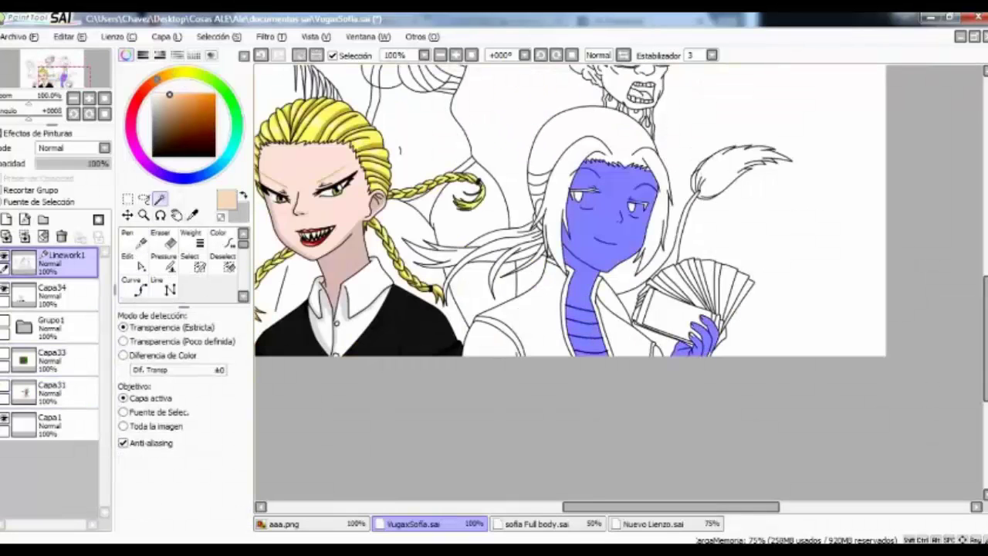
pyautogui.scroll(5, 618, 286)
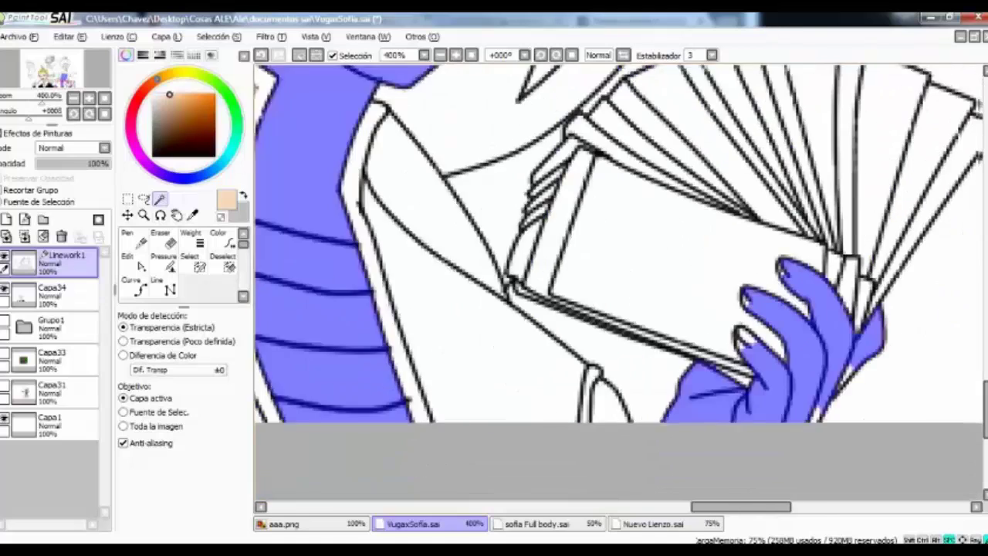
pyautogui.click(199, 266)
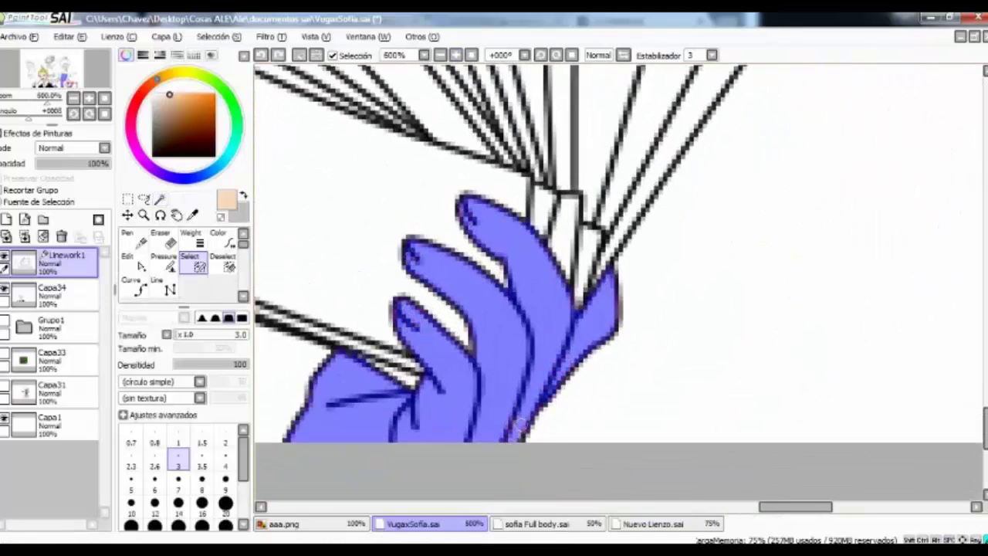
pyautogui.scroll(10, 569, 363)
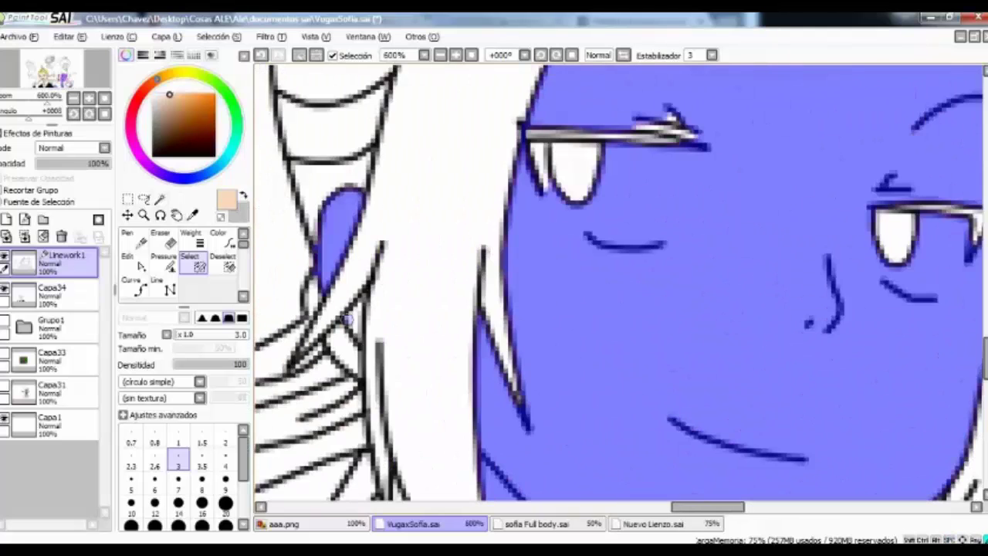
pyautogui.scroll(5, 618, 283)
pyautogui.hscroll(5, 618, 283)
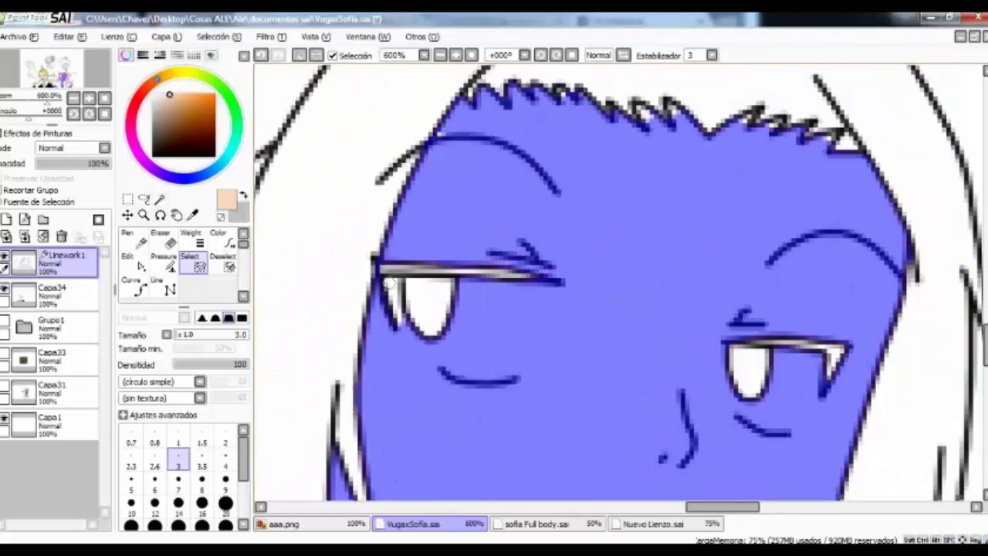
pyautogui.scroll(3, 618, 283)
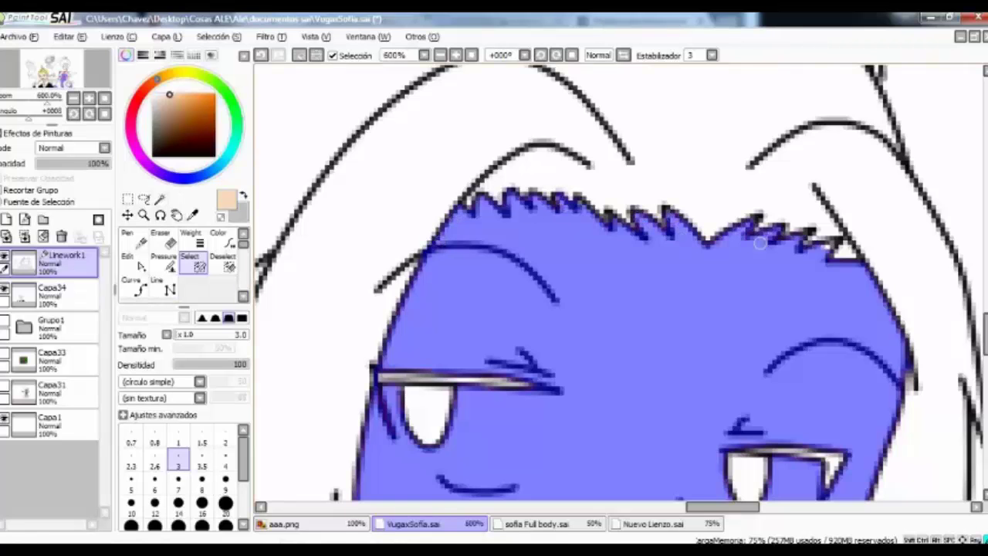
# Fill the card-holding character's selected skin areas with light peach on Capa34.
pyautogui.scroll(-15, 760, 243)
pyautogui.click(53, 292)
pyautogui.click(134, 284)
pyautogui.click(407, 332)
pyautogui.press('-')
pyautogui.press('-')
pyautogui.press('-')
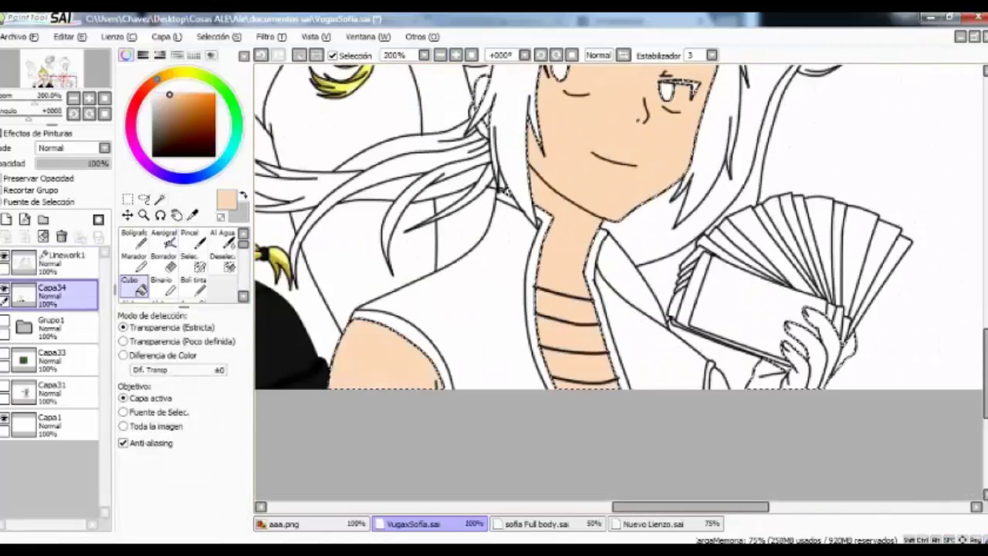
pyautogui.press('+')
pyautogui.press('-')
# Airbrush a darker skin tone over the card-holding character's neck and beneath the upper chest lines.
pyautogui.press('v')
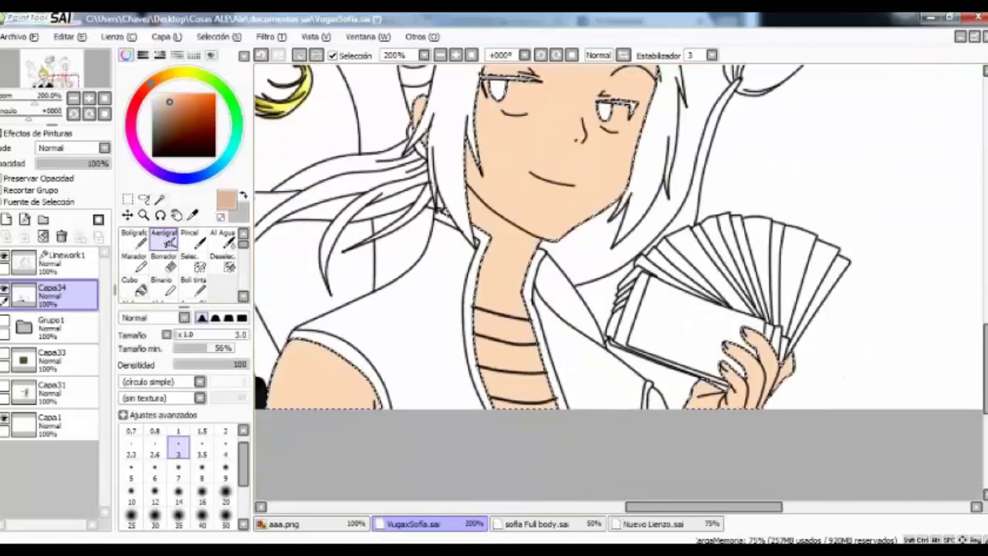
pyautogui.press('+')
pyautogui.click(179, 501)
pyautogui.moveTo(371, 224)
pyautogui.mouseDown()
pyautogui.moveTo(508, 332)
pyautogui.moveTo(433, 409)
pyautogui.mouseUp()
pyautogui.scroll(-3, 494, 347)
pyautogui.moveTo(463, 162); pyautogui.dragTo(464, 263)
pyautogui.scroll(-1, 494, 309)
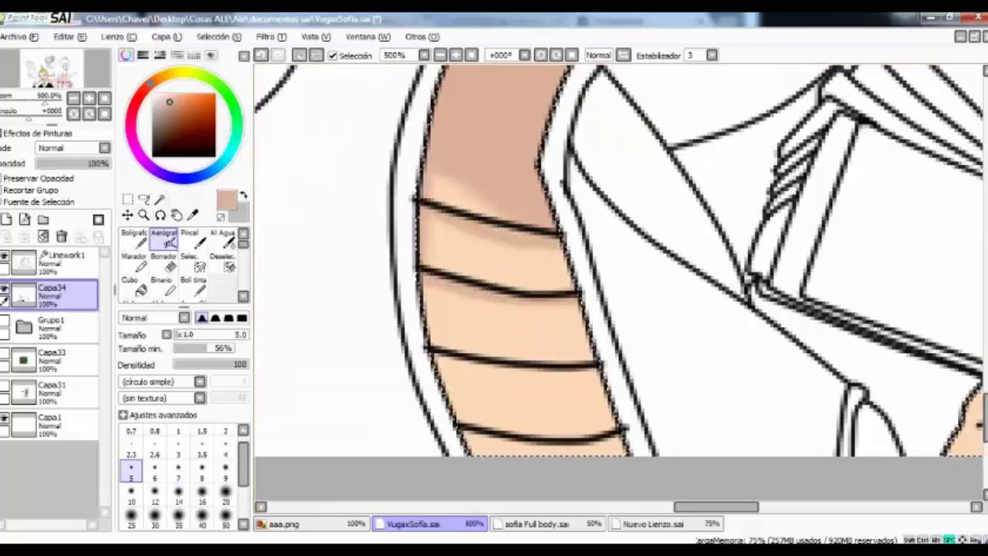
# Shade the lower chest lines and the chest edge along the vest, enlarging the airbrush to size 14.
pyautogui.scroll(-1, 407, 260)
pyautogui.press(']')
pyautogui.press(']')
pyautogui.press(']')
pyautogui.press(']')
pyautogui.press(']')
pyautogui.press(']')
pyautogui.press(']')
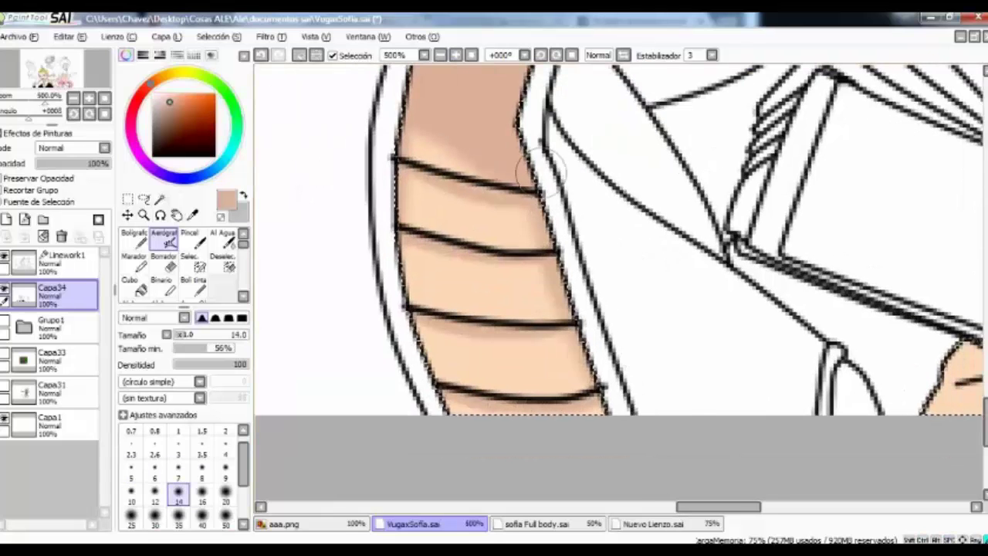
# Try to airbrush a shadow on the card-holding character's upper arm beside the vest's armhole.
pyautogui.click(160, 199)
pyautogui.click(129, 279)
pyautogui.hscroll(-5, 617, 232)
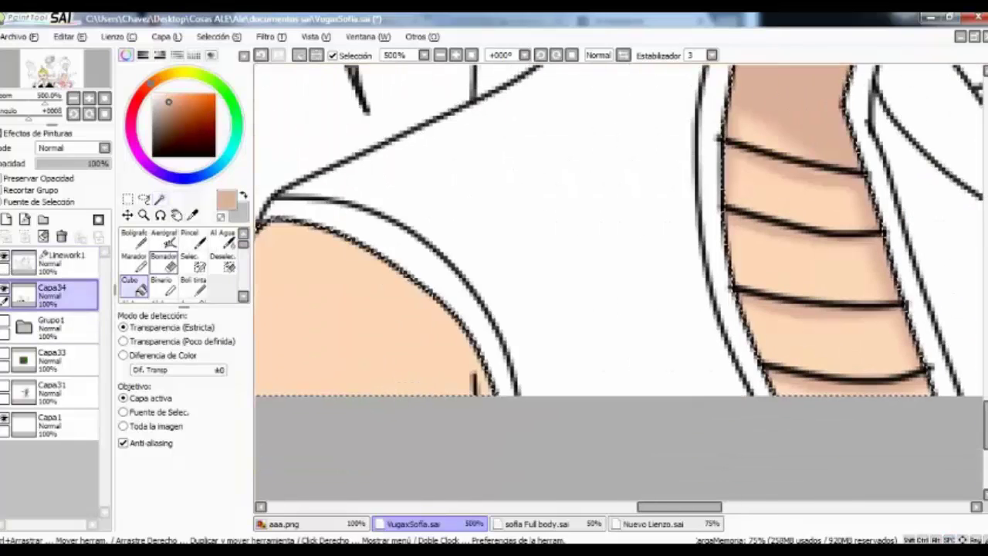
pyautogui.press('v')
pyautogui.scroll(1, 471, 279)
pyautogui.hscroll(-3, 471, 279)
pyautogui.moveTo(594, 403)
pyautogui.mouseDown()
pyautogui.moveTo(333, 326)
pyautogui.moveTo(329, 434)
pyautogui.moveTo(355, 262)
pyautogui.mouseUp()
pyautogui.hotkey('ctrl', 'z')
# Shade the cheek, jaw and skin gaps beside the long hair with the airbrush at size 14.
pyautogui.scroll(5, 617, 278)
pyautogui.hscroll(2, 618, 278)
pyautogui.moveTo(509, 355); pyautogui.dragTo(469, 224)
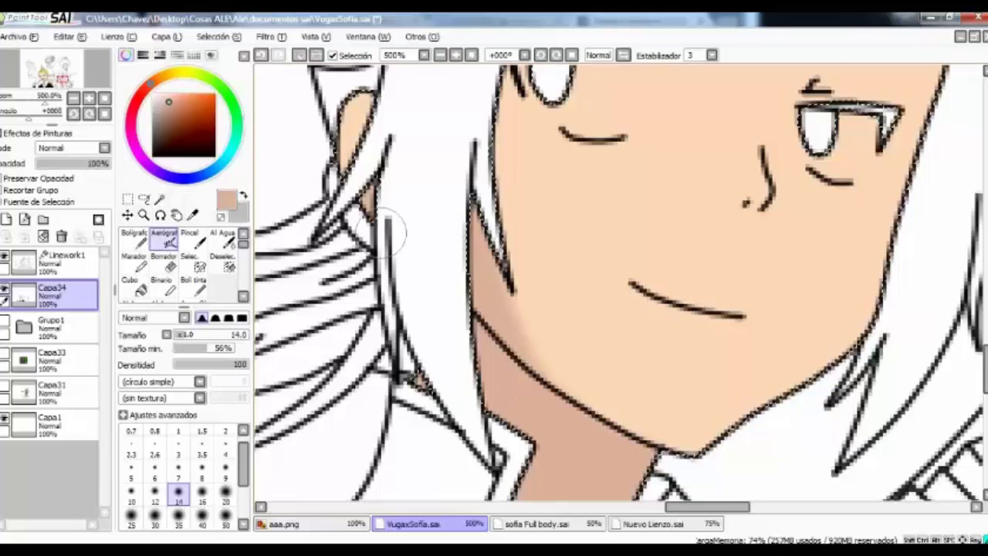
# Shade the temple below the hairline and the creases above both eyes with the airbrush at size 7.
pyautogui.press('[')
pyautogui.press('[')
pyautogui.press('[')
pyautogui.press('[')
pyautogui.press('[')
pyautogui.scroll(5, 369, 161)
pyautogui.hscroll(2, 369, 160)
pyautogui.moveTo(776, 231); pyautogui.dragTo(825, 297)
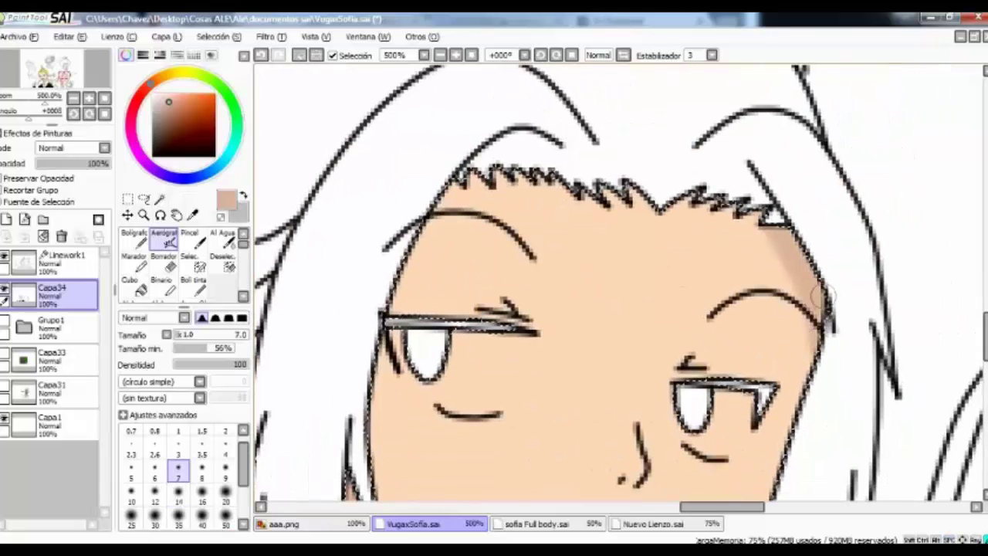
pyautogui.scroll(-2, 464, 209)
pyautogui.scroll(-1, 663, 293)
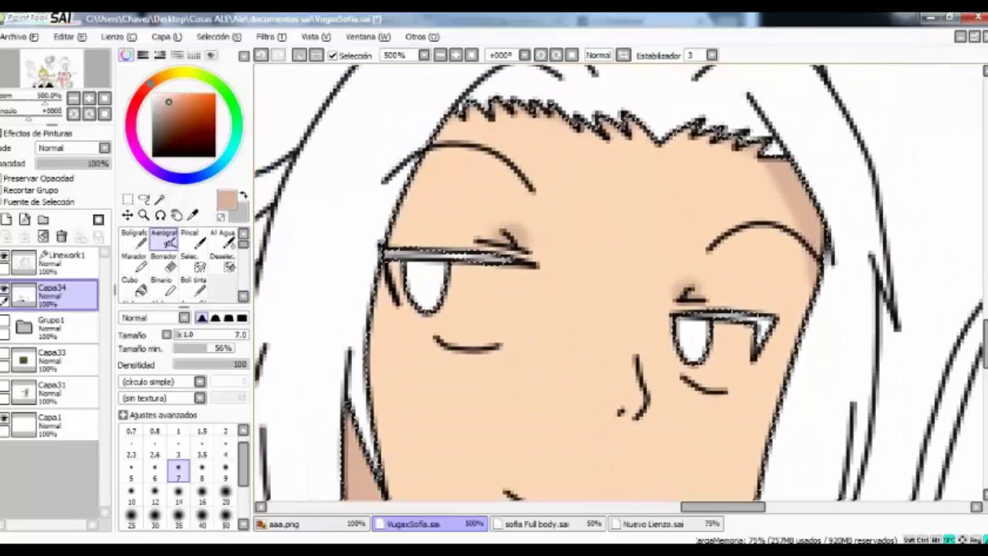
# Shade around the nose line and nostril with the airbrush at size 3.
pyautogui.scroll(3, 662, 293)
pyautogui.hscroll(4, 349, 269)
pyautogui.press('[')
pyautogui.press('[')
pyautogui.press('[')
pyautogui.press('[')
pyautogui.press('[')
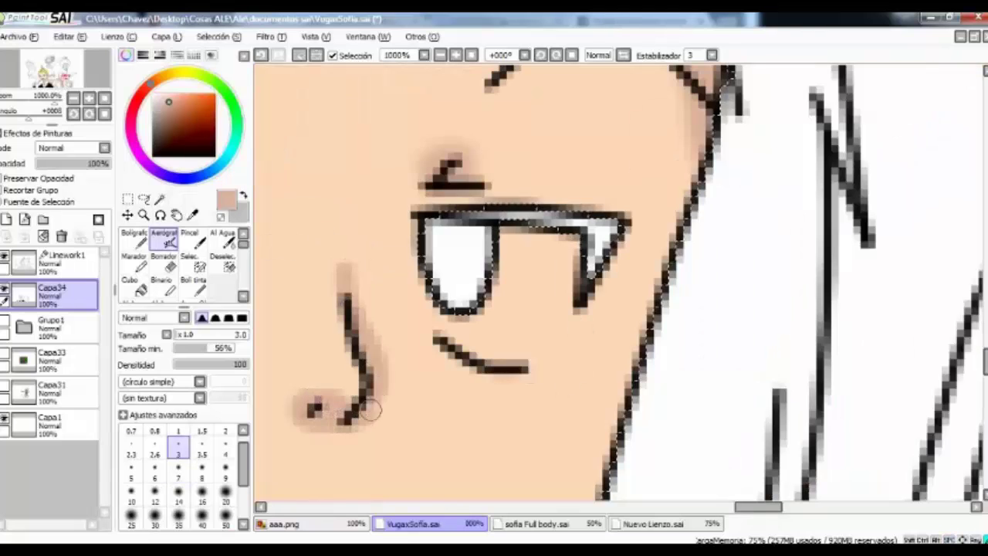
# Add a small shadow below the centre of the card-holding character's mouth.
pyautogui.scroll(-5, 369, 291)
pyautogui.hscroll(-5, 369, 291)
pyautogui.click(629, 305)
pyautogui.scroll(2, 629, 305)
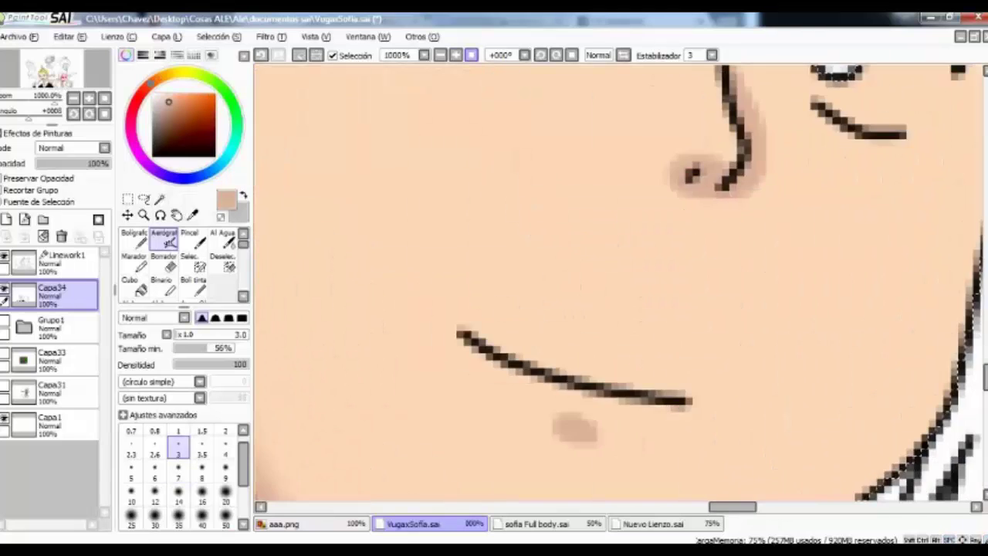
# Paint the whites of both of the card-holding character's eyes with the white airbrush at size 7.
pyautogui.scroll(-3, 618, 285)
pyautogui.scroll(3, 618, 286)
pyautogui.press(']')
pyautogui.press(']')
pyautogui.press(']')
pyautogui.press(']')
pyautogui.press(']')
pyautogui.moveTo(301, 340)
pyautogui.mouseDown()
pyautogui.moveTo(363, 370)
pyautogui.moveTo(463, 325)
pyautogui.moveTo(383, 287)
pyautogui.mouseUp()
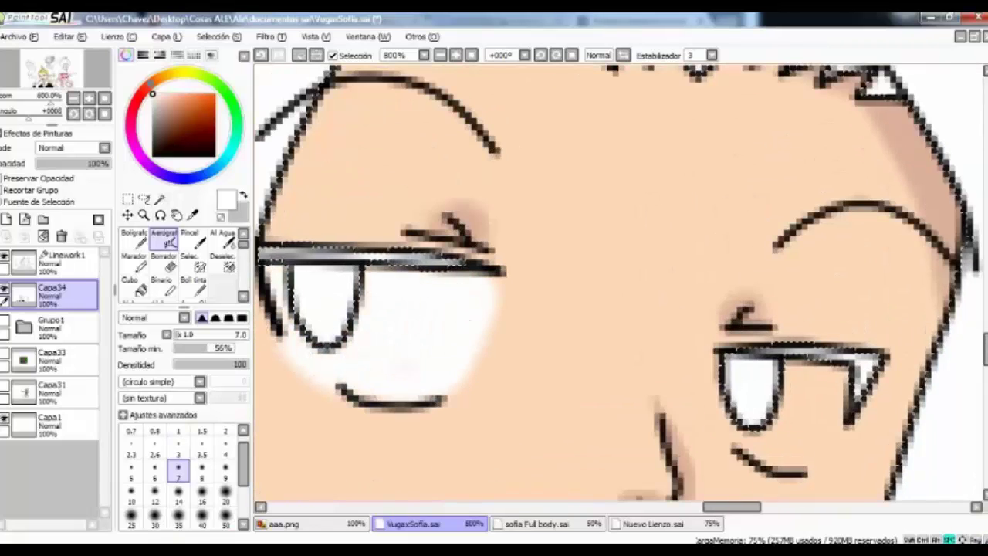
pyautogui.scroll(-2, 482, 309)
pyautogui.hscroll(4, 482, 309)
pyautogui.moveTo(494, 301); pyautogui.dragTo(573, 330)
# Paint the upper lash lines of the card-holding character's eyes black with the airbrush at size 7.
pyautogui.click(219, 36)
pyautogui.press('Escape')
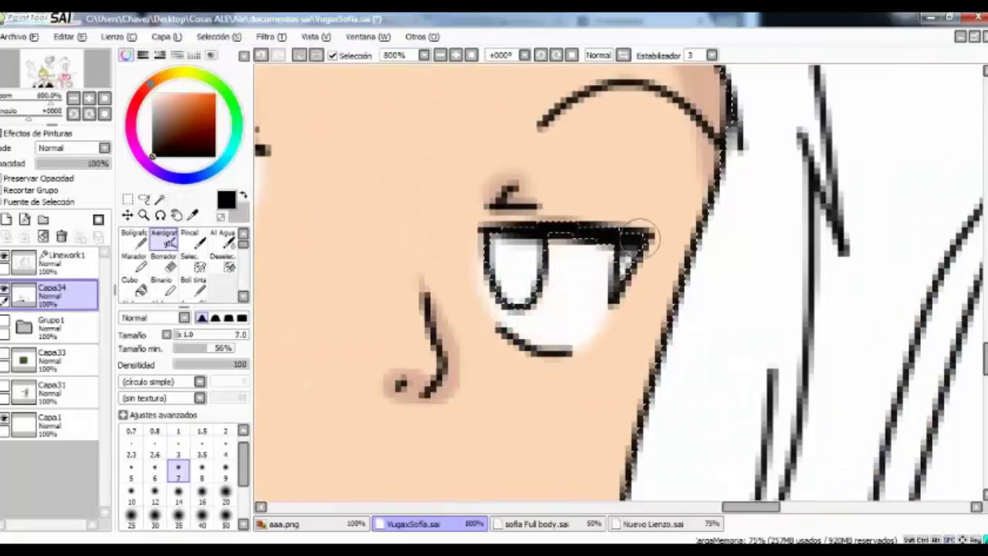
pyautogui.hscroll(-4, 332, 207)
pyautogui.scroll(1, 332, 207)
pyautogui.hscroll(-4, 560, 214)
pyautogui.scroll(1, 560, 214)
# Fill the remaining lash-line gaps and the outer-corner lash wedge black with the airbrush at size 3.
pyautogui.press('[')
pyautogui.press('[')
pyautogui.press('[')
pyautogui.press('[')
pyautogui.press('[')
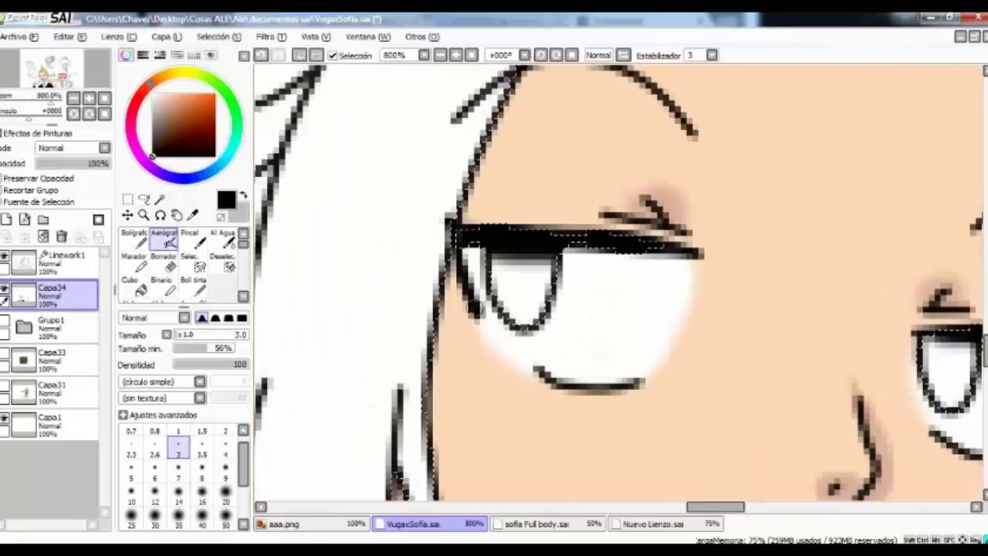
pyautogui.hscroll(4, 618, 286)
pyautogui.scroll(-1, 618, 286)
# Draw short black eyelashes above the filled outer eye corner on Linework1 with the Curve tool at size 1.
pyautogui.click(62, 259)
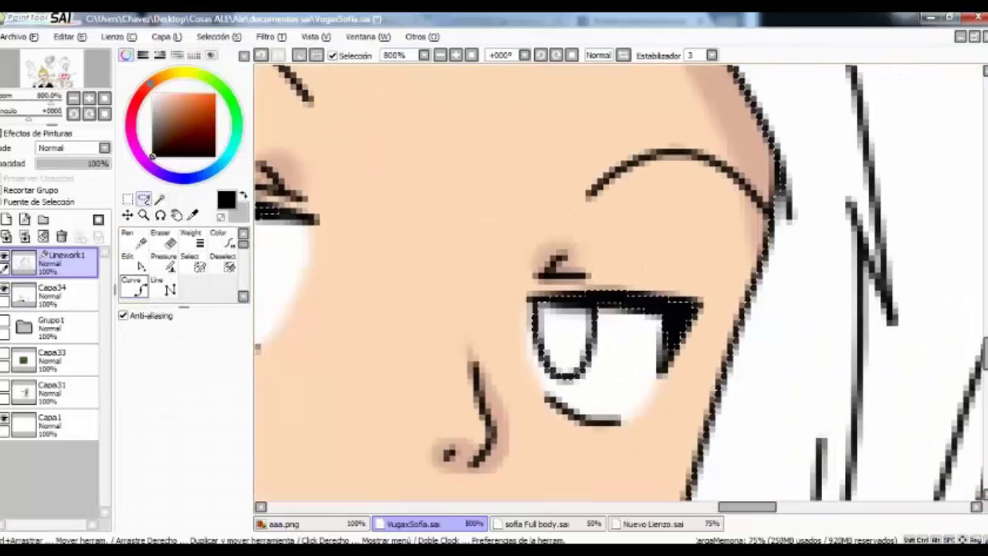
pyautogui.hotkey('ctrl', '+')
pyautogui.moveTo(803, 313); pyautogui.dragTo(824, 276)
pyautogui.moveTo(765, 317); pyautogui.dragTo(776, 277)
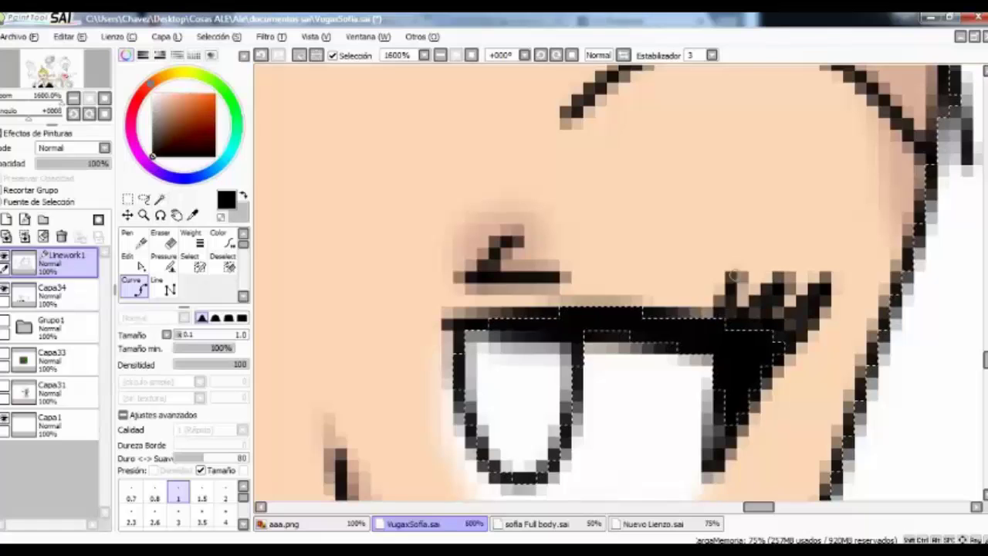
# Draw the innermost short black eyelash above the card-holding character's outer eye corner on Linework1 and clear the selection.
pyautogui.moveTo(699, 308); pyautogui.dragTo(687, 277)
pyautogui.click(54, 293)
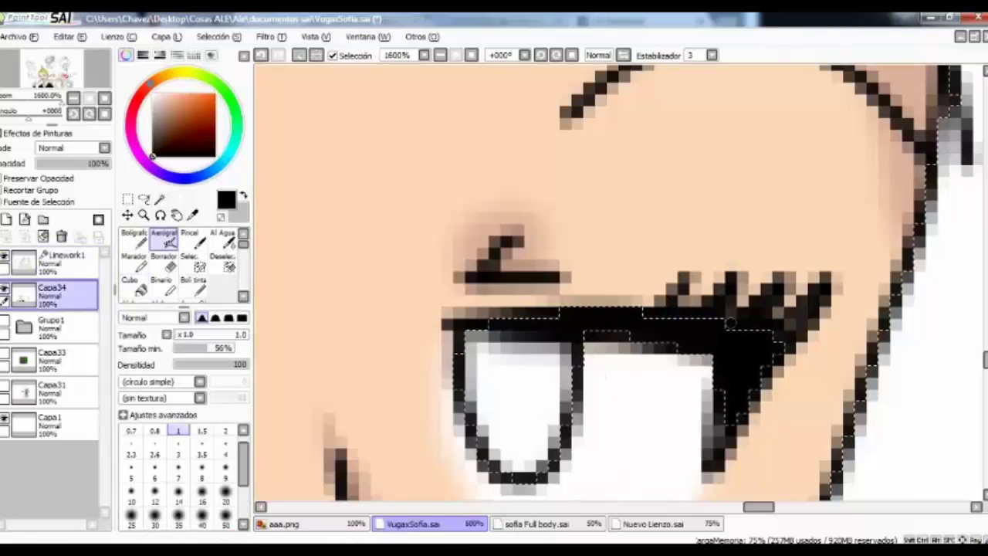
pyautogui.hscroll(-5, 618, 286)
pyautogui.press('l')
pyautogui.hotkey('ctrl', 'd')
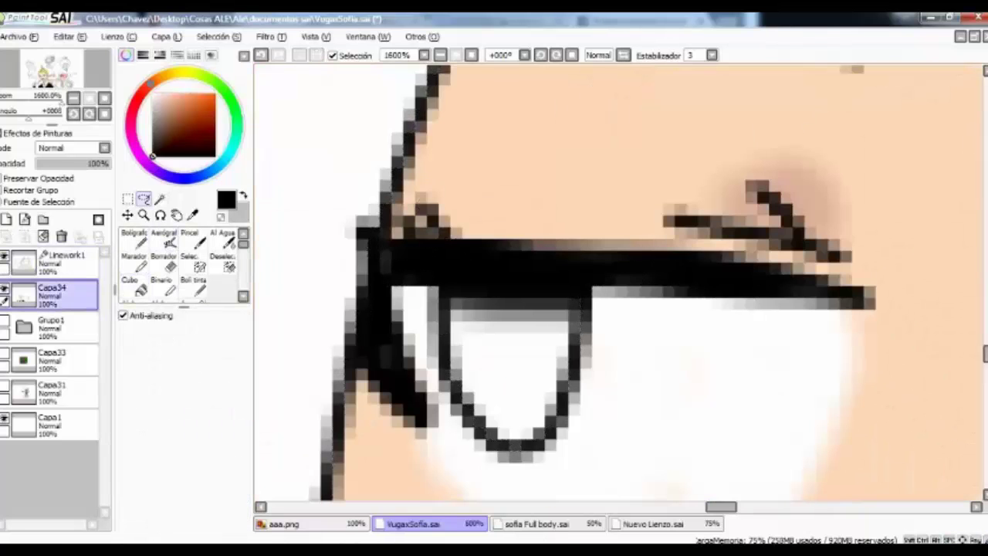
# Paint short black lashes along the card-holding character's lower eyelids on Capa34 with the airbrush at size 1.
pyautogui.hotkey('ctrl', '-')
pyautogui.hotkey('ctrl', '-')
pyautogui.hotkey('ctrl', '+')
pyautogui.hotkey('ctrl', '+')
pyautogui.press('v')
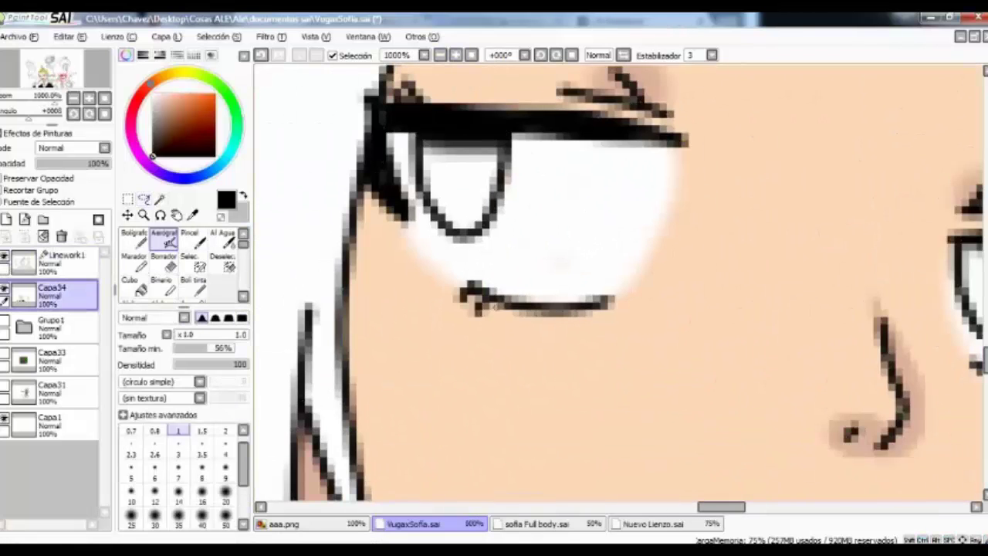
pyautogui.hscroll(5, 541, 317)
pyautogui.hotkey('ctrl', '-')
pyautogui.hotkey('ctrl', '-')
pyautogui.hotkey('ctrl', '-')
pyautogui.hotkey('ctrl', '-')
pyautogui.hotkey('ctrl', '-')
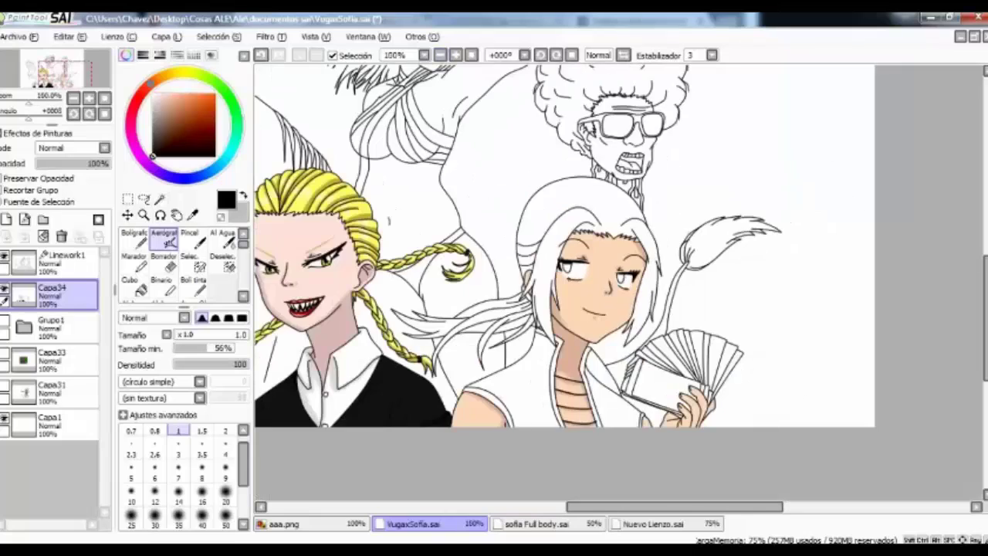
# Fill the card-holding character's vest purple on Capa34 and shade it below the hair with a darker purple airbrush at size 7.
pyautogui.click(52, 390)
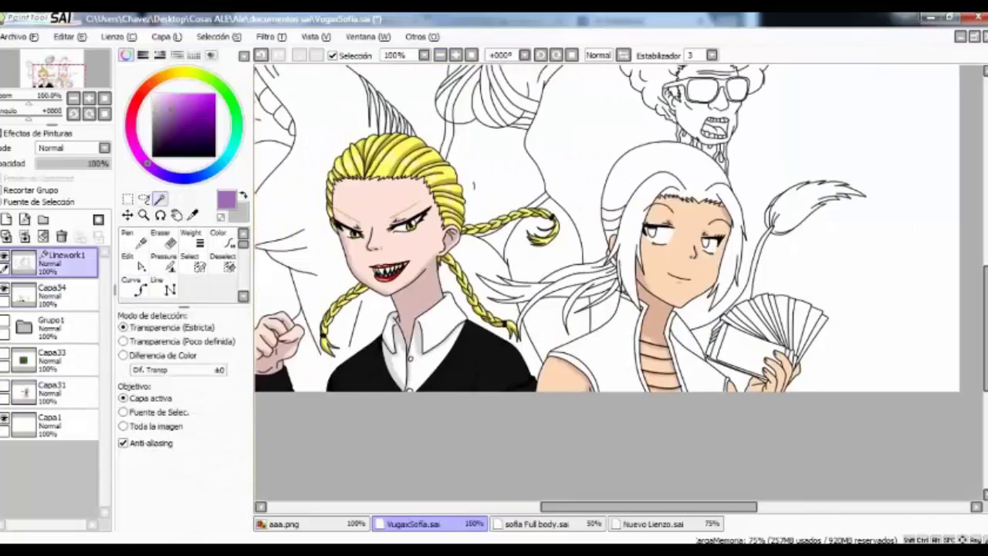
pyautogui.hotkey('ctrl', '+')
pyautogui.hotkey('ctrl', '+')
pyautogui.hotkey('ctrl', '+')
pyautogui.hotkey('ctrl', '+')
pyautogui.hotkey('ctrl', '+')
pyautogui.hotkey('ctrl', '+')
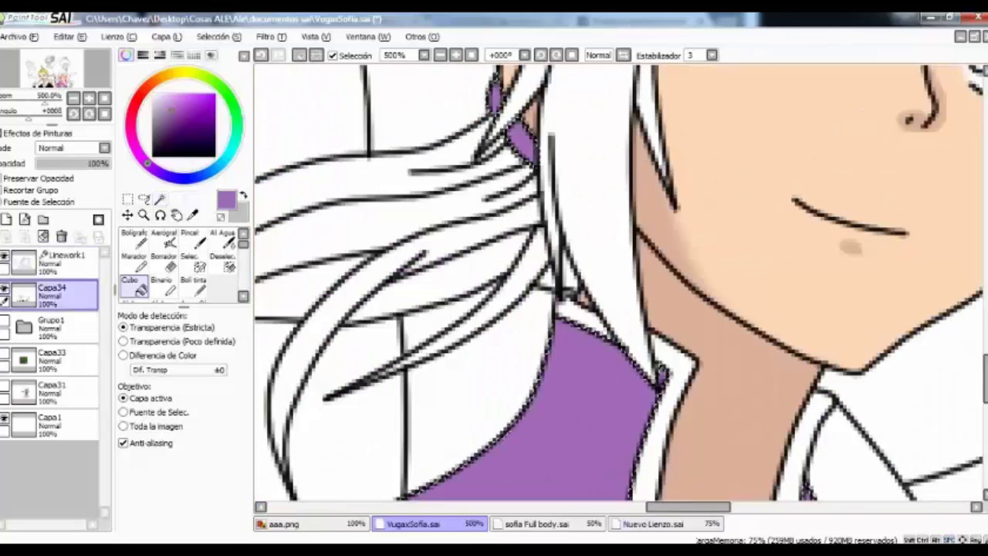
pyautogui.press('v')
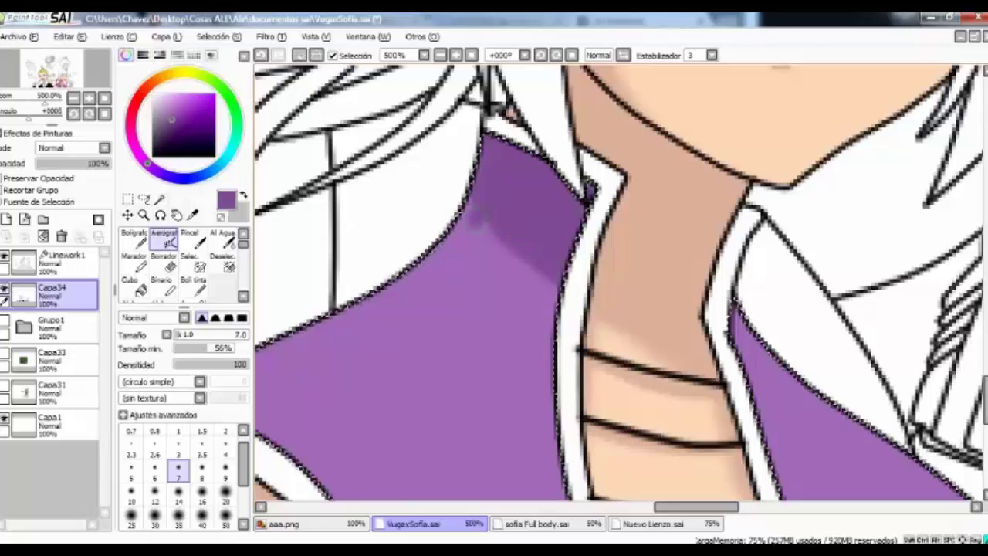
pyautogui.moveTo(441, 230); pyautogui.dragTo(603, 309)
# Select the vest's collar and armhole trim on Linework1, touching up with the selection pen at size 3, and fill it black on Capa34.
pyautogui.press('w')
pyautogui.click(62, 259)
pyautogui.click(737, 309)
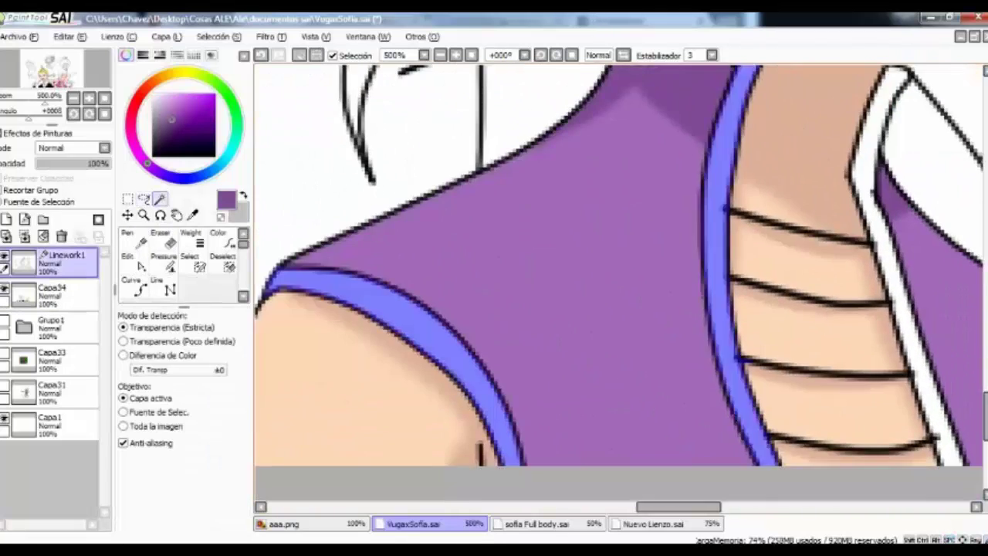
pyautogui.scroll(-3, 618, 286)
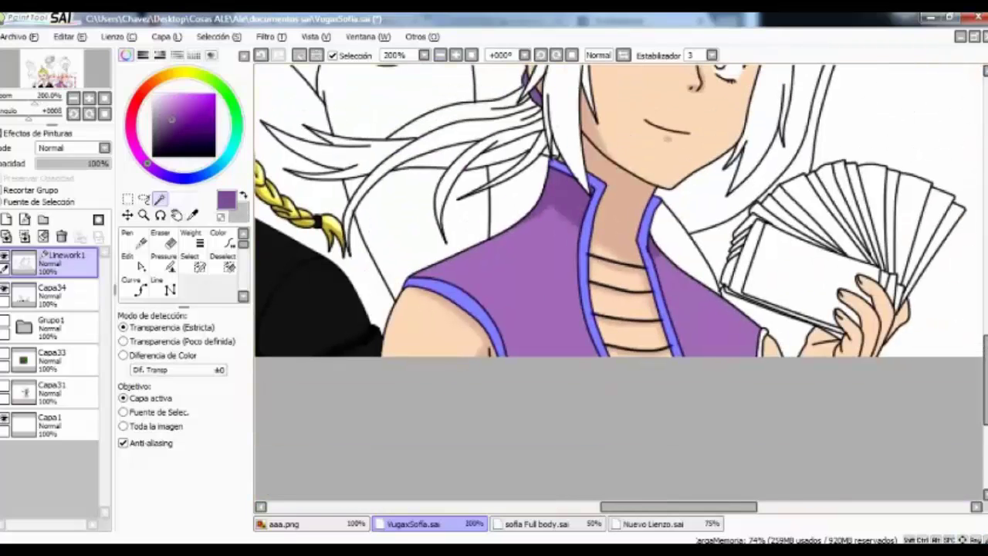
pyautogui.scroll(3, 618, 285)
pyautogui.moveTo(695, 463); pyautogui.dragTo(409, 185)
pyautogui.click(199, 263)
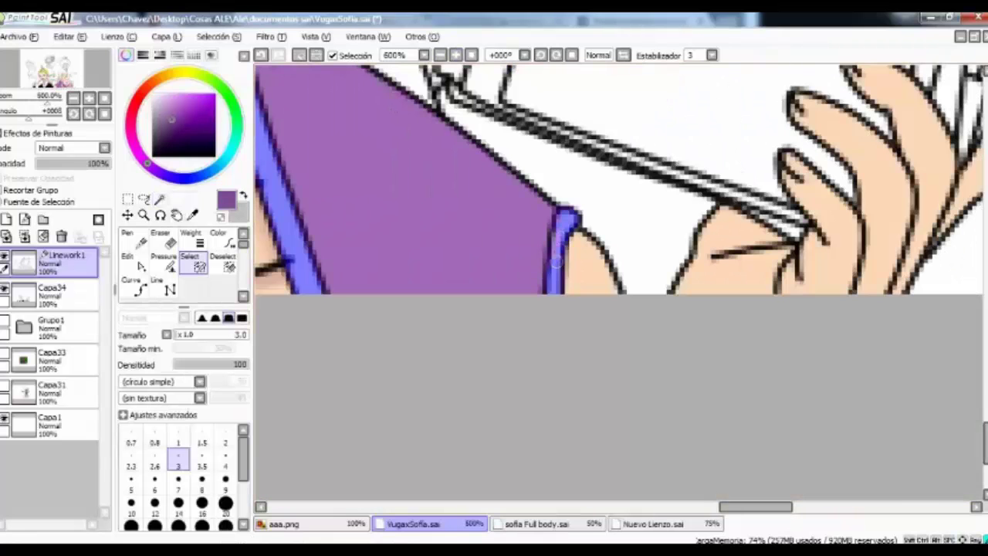
pyautogui.moveTo(540, 231); pyautogui.dragTo(785, 439)
pyautogui.scroll(-2, 617, 286)
pyautogui.click(52, 293)
pyautogui.click(131, 285)
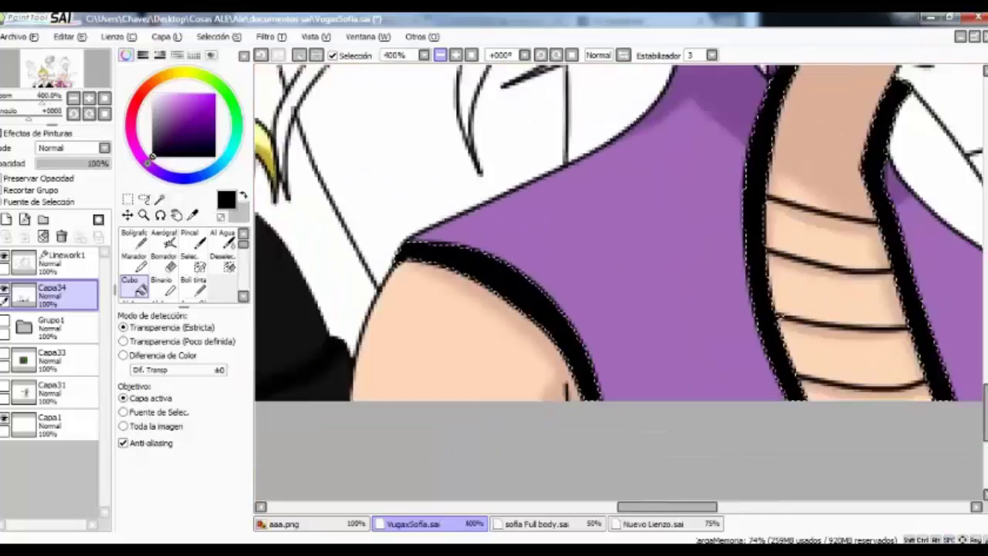
# Add a new layer and paint soft white shine on the black vest trim with the airbrush at size 35 and density 40.
pyautogui.scroll(-4, 494, 232)
pyautogui.click(6, 220)
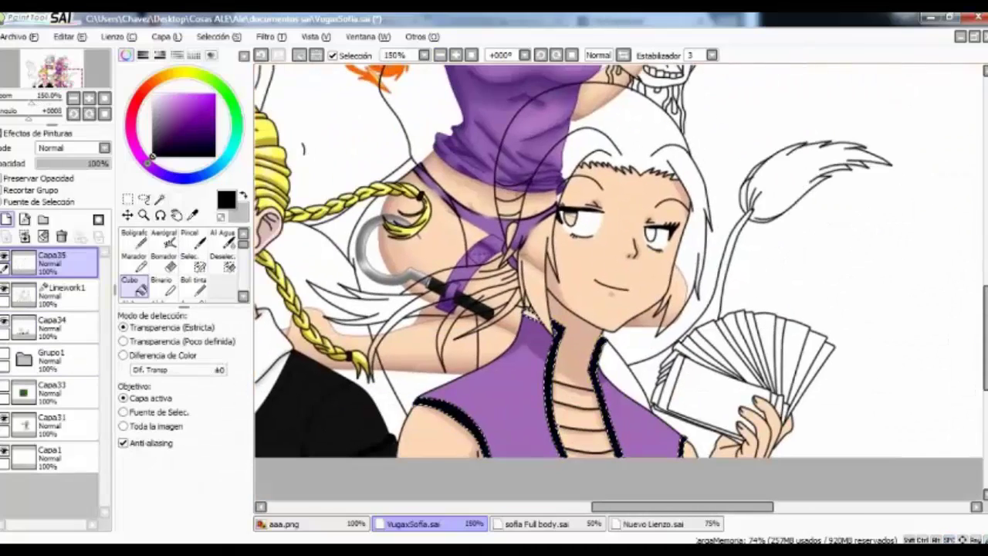
pyautogui.click(164, 237)
pyautogui.click(179, 523)
pyautogui.moveTo(692, 291)
pyautogui.mouseDown()
pyautogui.moveTo(715, 499)
pyautogui.moveTo(619, 280)
pyautogui.mouseUp()
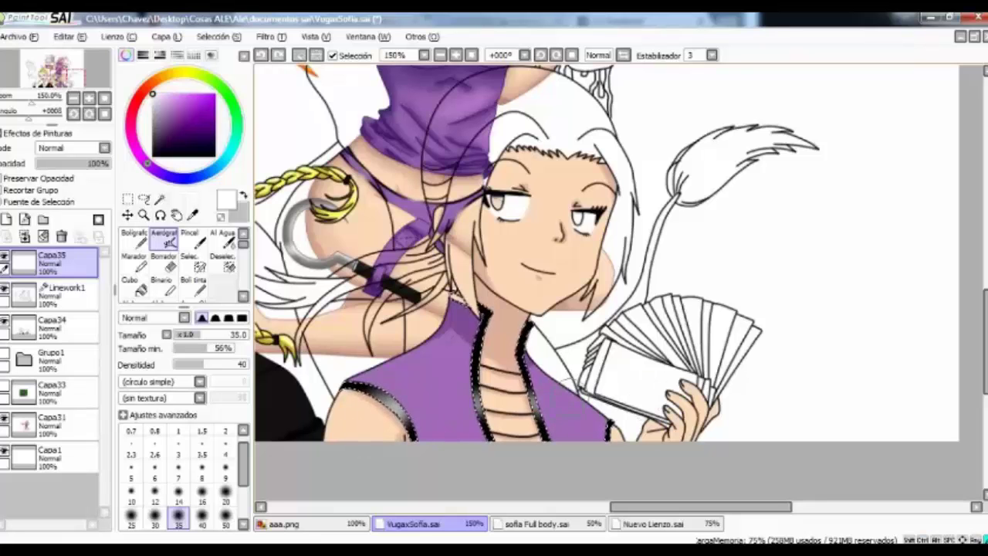
# Sample the reference figure's light pink hair colour and select the card-holding character's swept-back strands on Linework1, refining with the selection pen at size 3.
pyautogui.scroll(4, 607, 286)
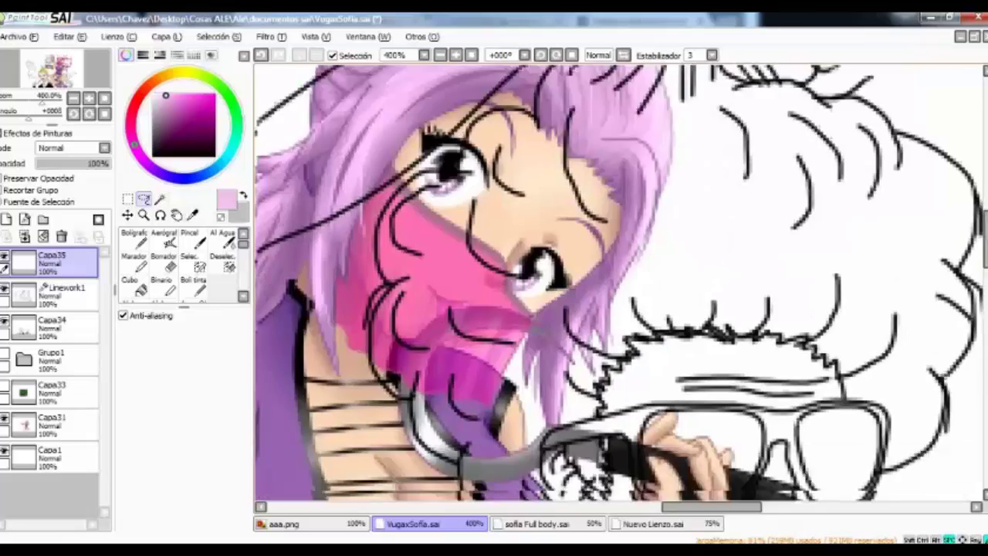
pyautogui.hotkey('alt', 'Tab')
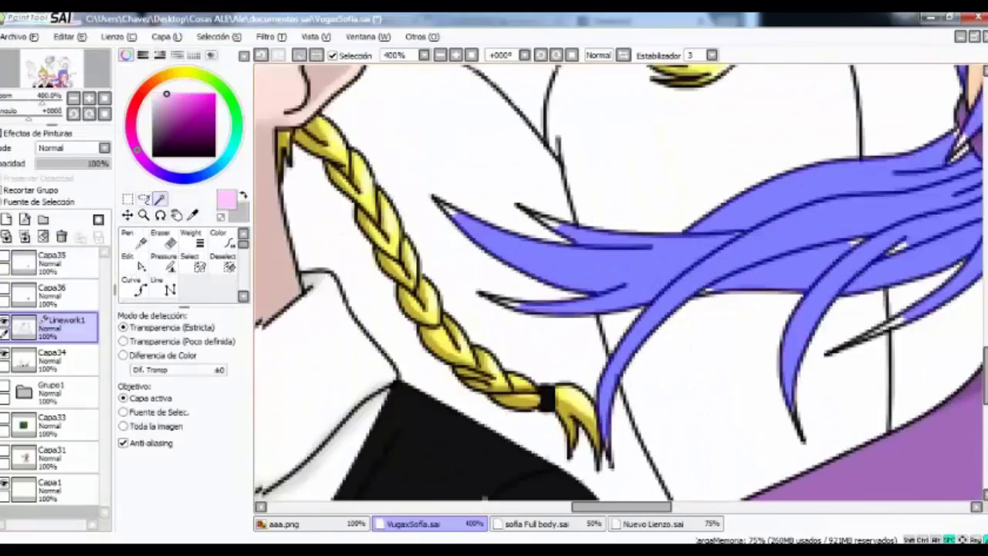
pyautogui.scroll(2, 565, 275)
pyautogui.click(199, 266)
pyautogui.hscroll(5, 463, 228)
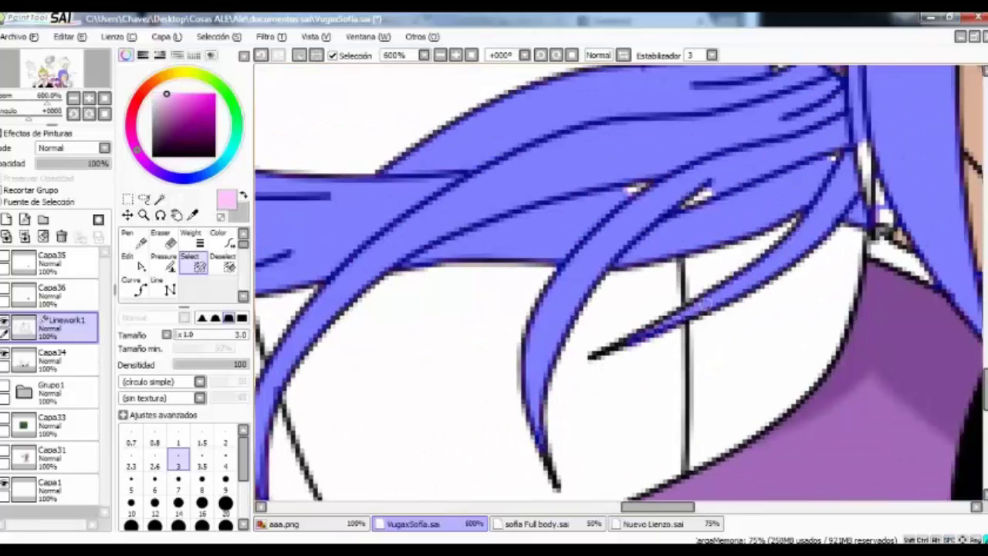
pyautogui.hscroll(5, 669, 181)
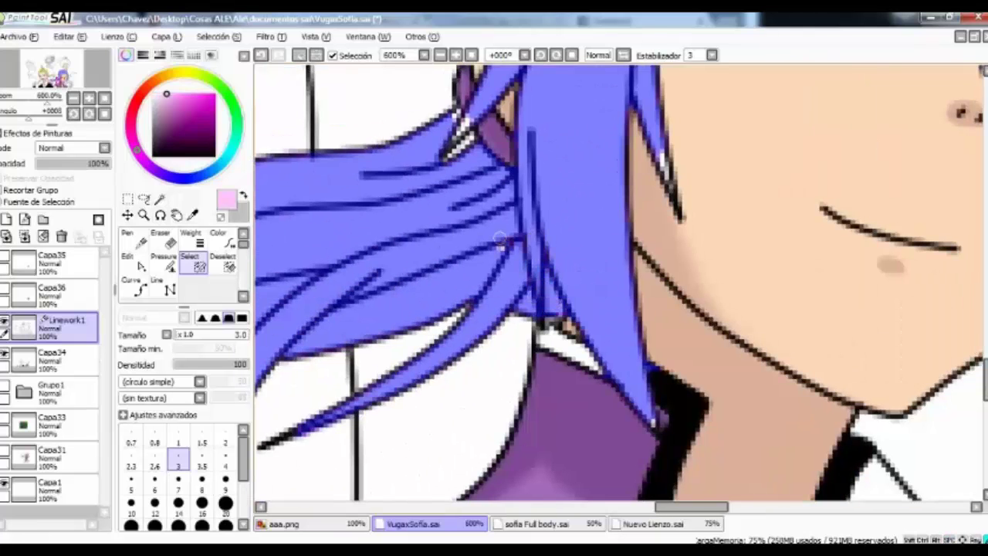
# Add the remaining strand tips and jagged hairline edges to the hair selection and fill the hair light pink on Capa34.
pyautogui.scroll(3, 500, 240)
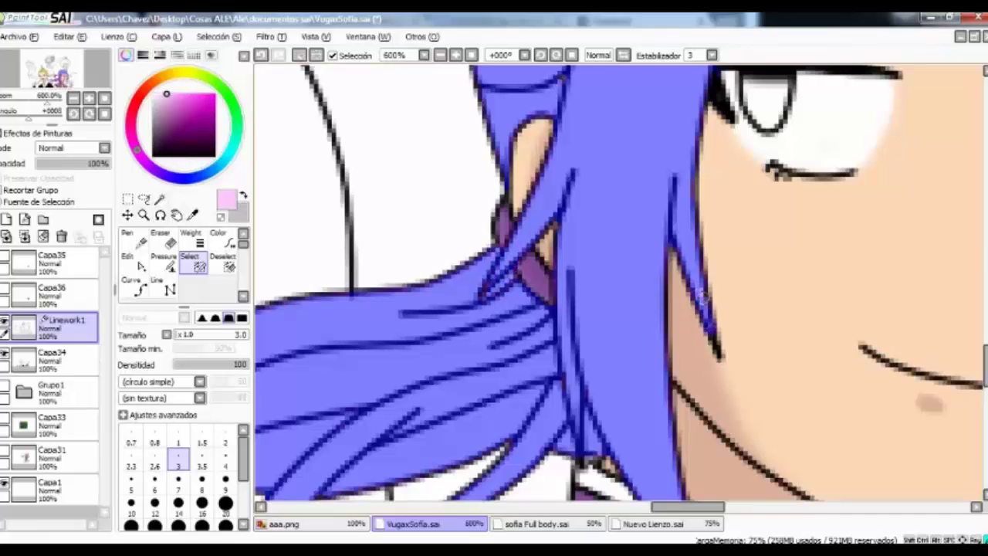
pyautogui.scroll(6, 686, 272)
pyautogui.scroll(2, 678, 268)
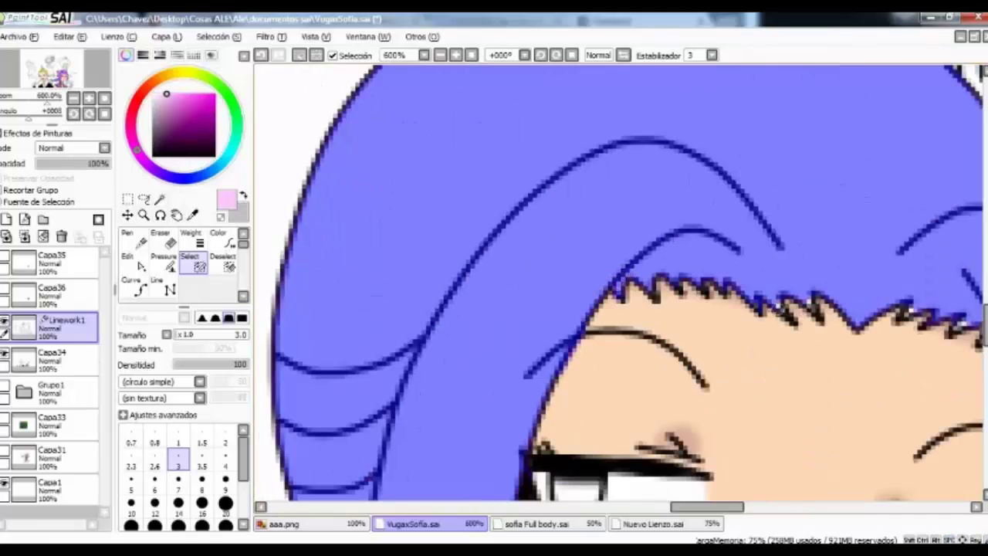
pyautogui.moveTo(803, 288); pyautogui.dragTo(488, 279)
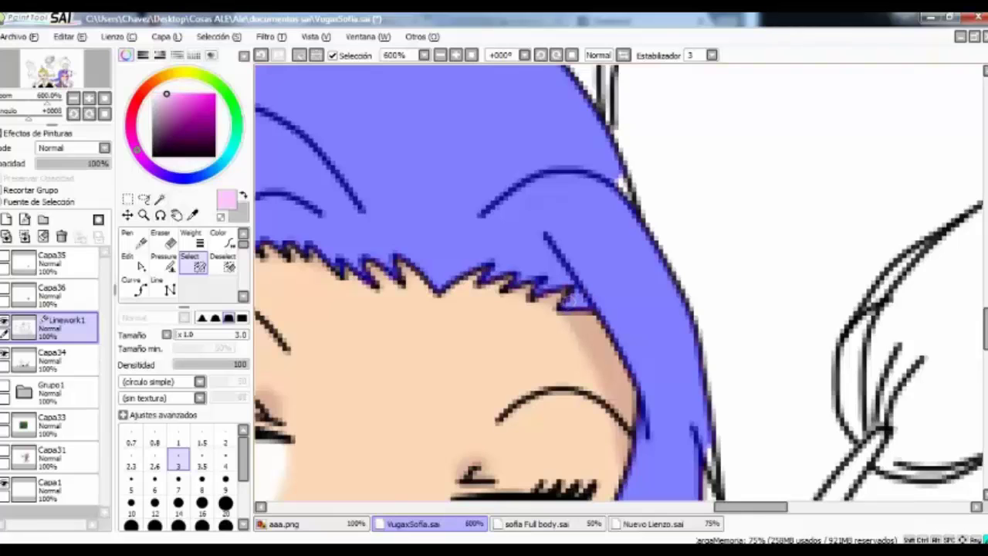
pyautogui.scroll(-2, 666, 356)
pyautogui.scroll(-7, 544, 371)
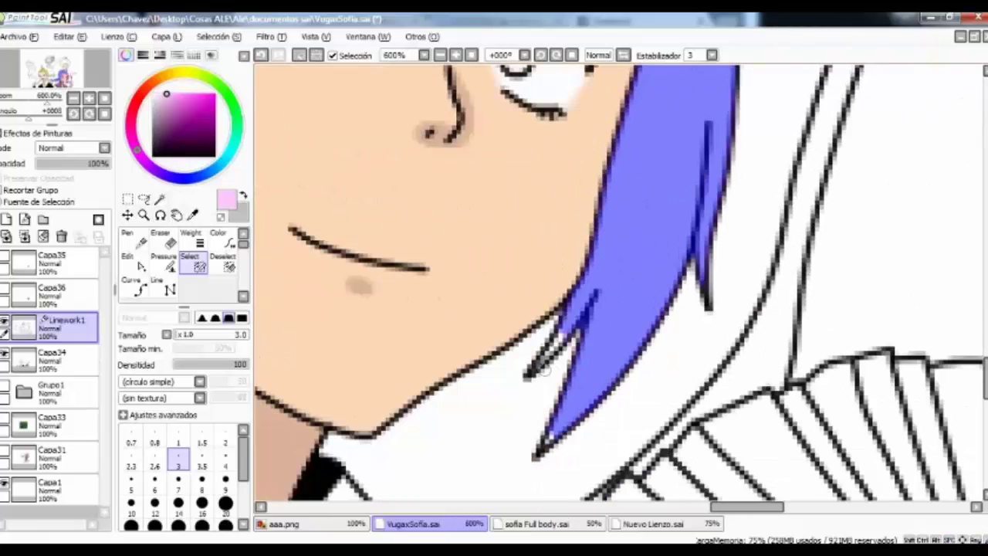
pyautogui.scroll(-10, 620, 288)
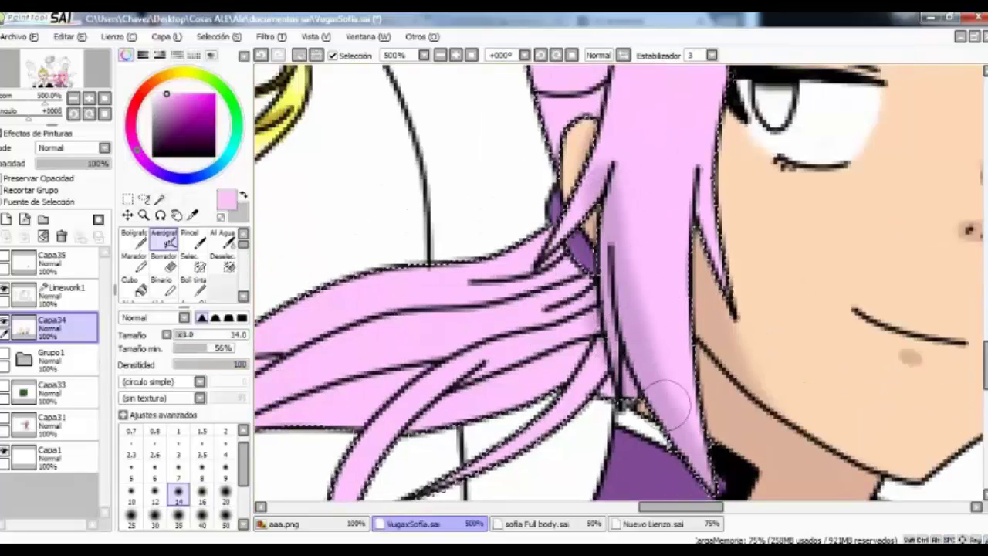
# Shade the long front lock and the swept-back strands with a darker mauve airbrush at size 14.
pyautogui.moveTo(640, 408); pyautogui.dragTo(733, 254)
pyautogui.moveTo(465, 329); pyautogui.dragTo(633, 213)
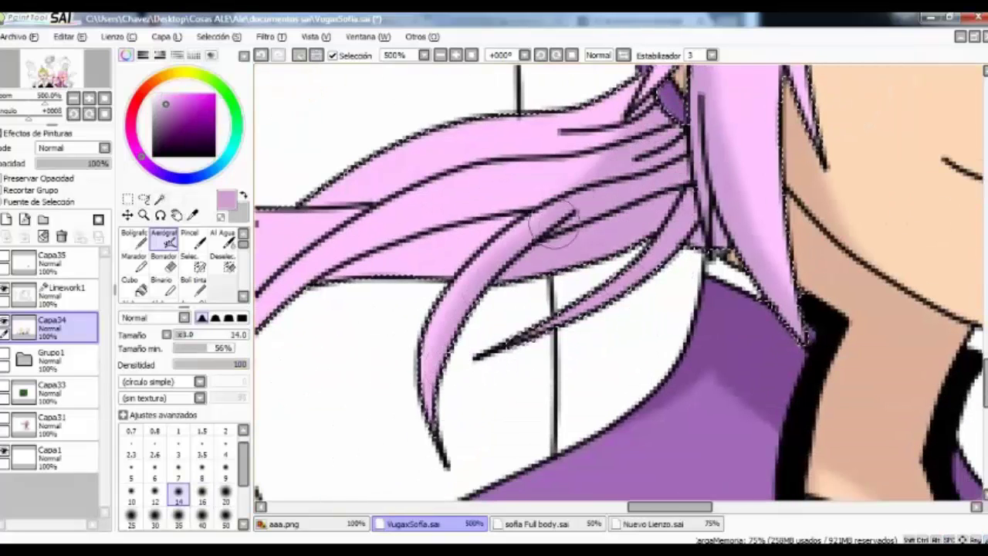
pyautogui.moveTo(552, 224); pyautogui.dragTo(640, 200)
# Shade the finer swept-back strands and the lock beside the neck in mauve with the airbrush at size 7.
pyautogui.press('[')
pyautogui.press('[')
pyautogui.press('[')
pyautogui.press('[')
pyautogui.press('[')
pyautogui.moveTo(394, 267); pyautogui.dragTo(576, 199)
pyautogui.moveTo(488, 222)
pyautogui.mouseDown()
pyautogui.moveTo(546, 263)
pyautogui.moveTo(420, 248)
pyautogui.moveTo(386, 70)
pyautogui.moveTo(324, 46)
pyautogui.mouseUp()
pyautogui.moveTo(679, 332); pyautogui.dragTo(820, 307)
# Shade the hair around the ear and along the curved bands behind it in mauve with the airbrush at size 7.
pyautogui.scroll(3, 820, 308)
pyautogui.moveTo(648, 317); pyautogui.dragTo(696, 287)
pyautogui.moveTo(723, 211); pyautogui.dragTo(695, 169)
pyautogui.scroll(3, 710, 232)
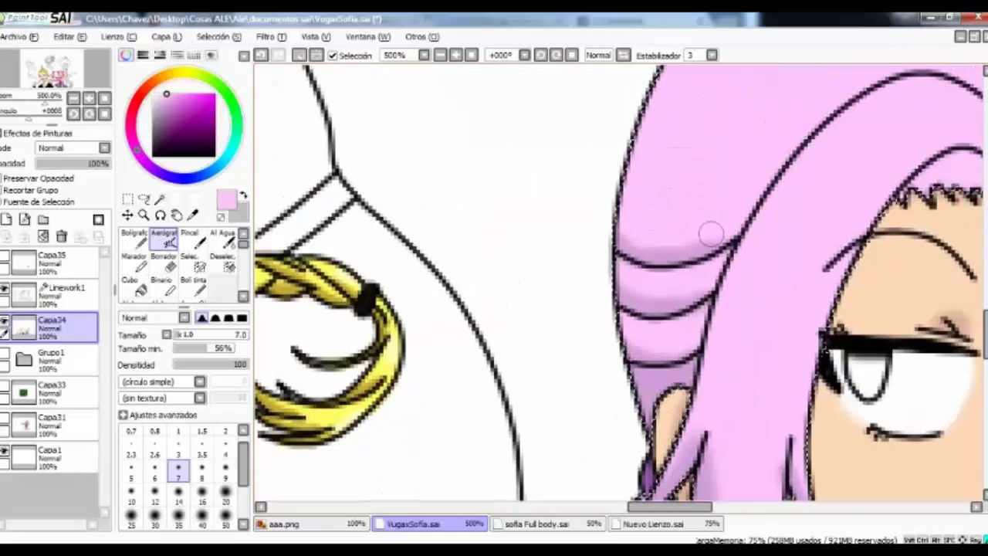
pyautogui.hscroll(5, 695, 193)
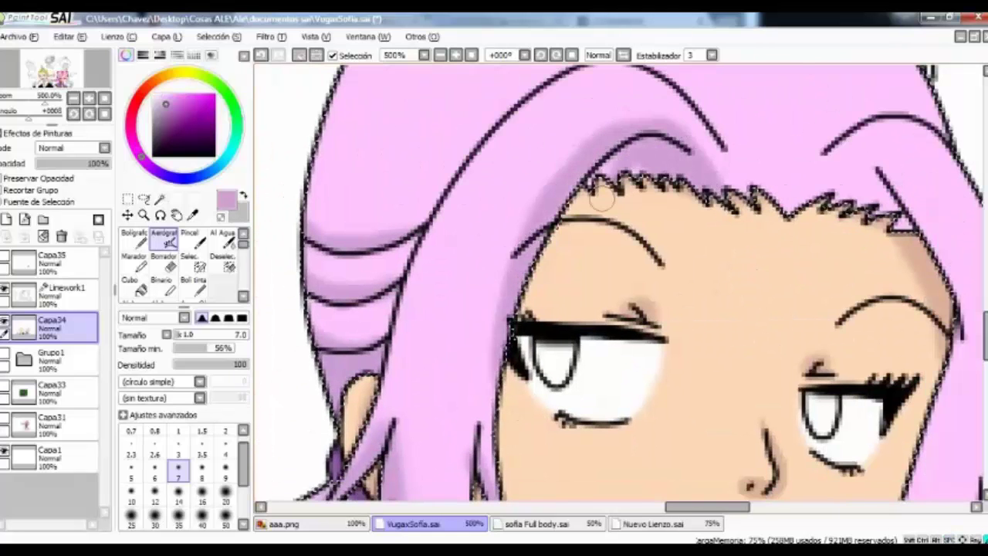
# Shade the hair in mauve above the jagged hairline and down the inner edges of the face-framing locks.
pyautogui.moveTo(530, 206); pyautogui.dragTo(513, 340)
pyautogui.hscroll(5, 514, 340)
pyautogui.moveTo(610, 177); pyautogui.dragTo(788, 356)
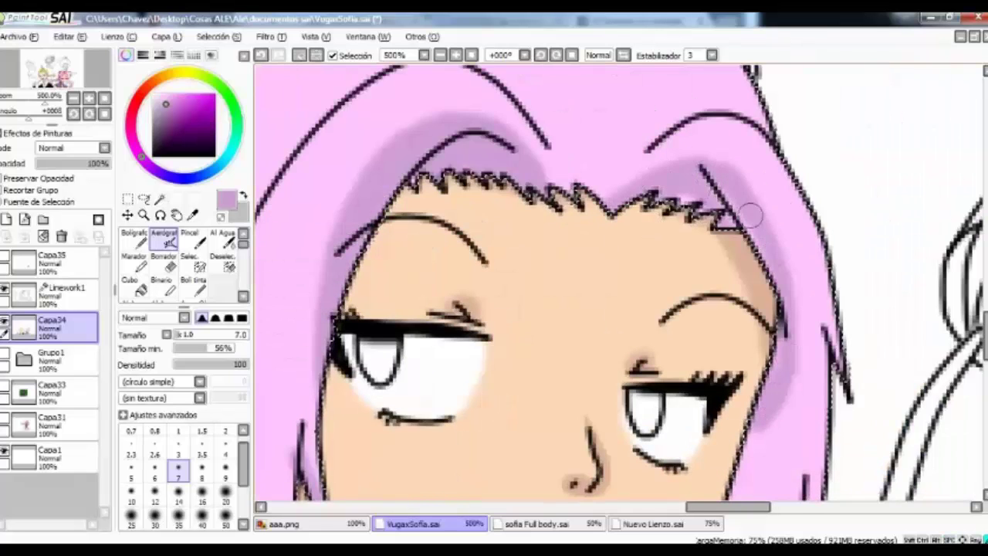
pyautogui.scroll(-7, 753, 217)
pyautogui.moveTo(730, 177); pyautogui.dragTo(684, 361)
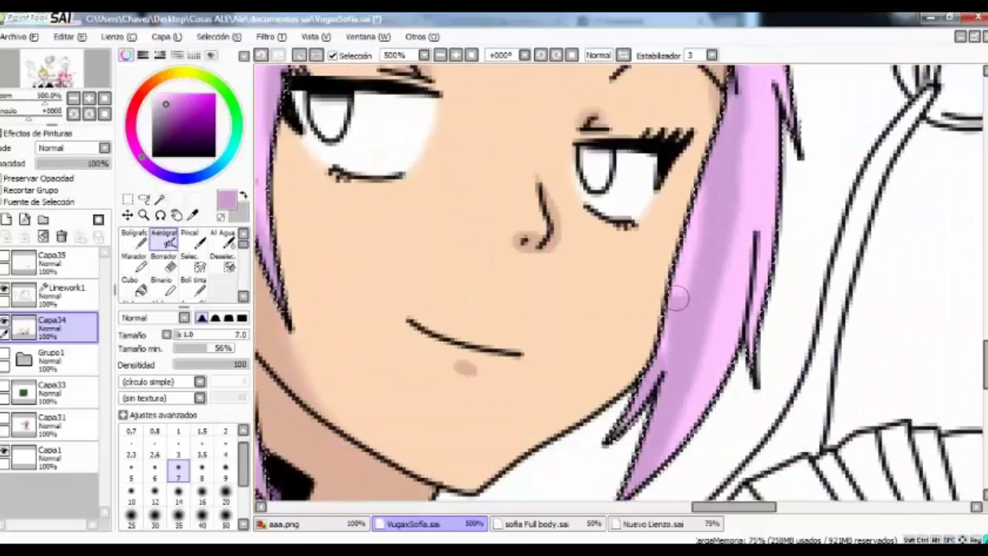
# Shade the tips and outer strands of the face-framing lock on the card-hand side in mauve at size 7.
pyautogui.scroll(-3, 678, 298)
pyautogui.scroll(5, 706, 302)
pyautogui.moveTo(709, 231)
pyautogui.mouseDown()
pyautogui.moveTo(706, 302)
pyautogui.moveTo(676, 215)
pyautogui.mouseUp()
pyautogui.hscroll(2, 706, 302)
pyautogui.scroll(-2, 705, 302)
pyautogui.scroll(3, 695, 278)
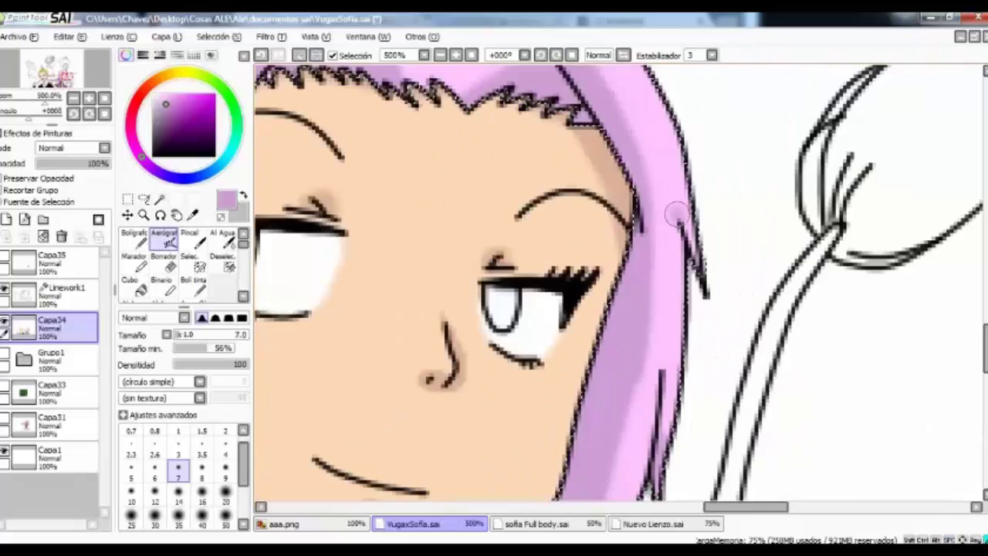
# Paint pale pink highlights on both sides of the hair's crown with the airbrush at size 20 and taper them with the base pink.
pyautogui.scroll(6, 676, 214)
pyautogui.hscroll(-2, 628, 287)
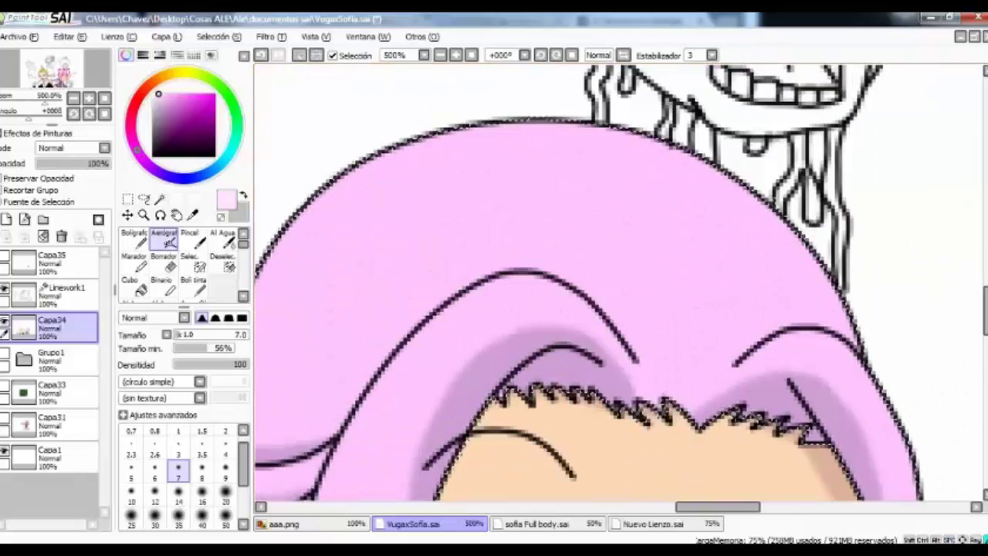
pyautogui.press(']')
pyautogui.press(']')
pyautogui.press(']')
pyautogui.press(']')
pyautogui.press(']')
pyautogui.press(']')
pyautogui.press(']')
pyautogui.hscroll(-3, 595, 214)
pyautogui.moveTo(556, 224); pyautogui.dragTo(412, 258)
pyautogui.hscroll(4, 860, 286)
pyautogui.moveTo(860, 286); pyautogui.dragTo(762, 280)
pyautogui.hscroll(-2, 327, 266)
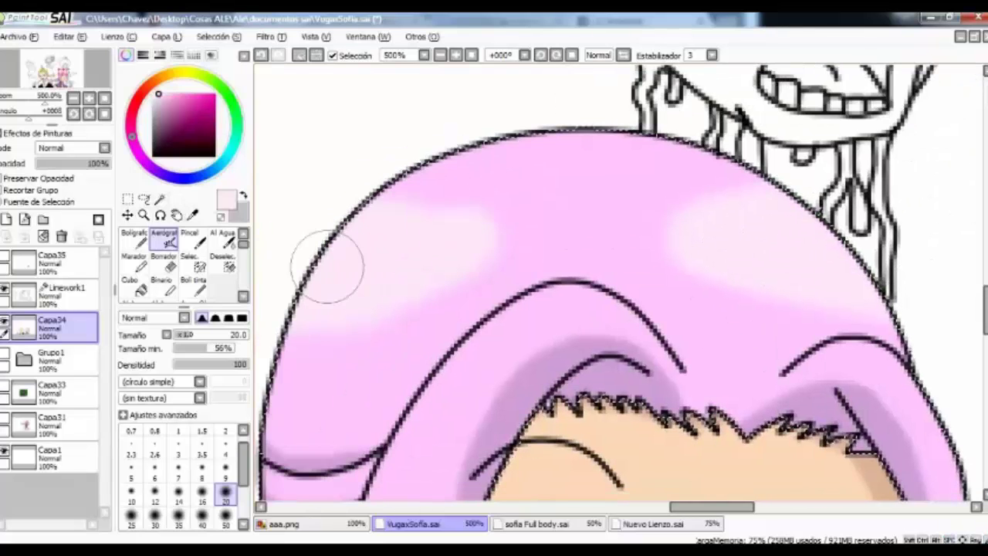
pyautogui.scroll(-1, 739, 220)
pyautogui.hscroll(1, 740, 220)
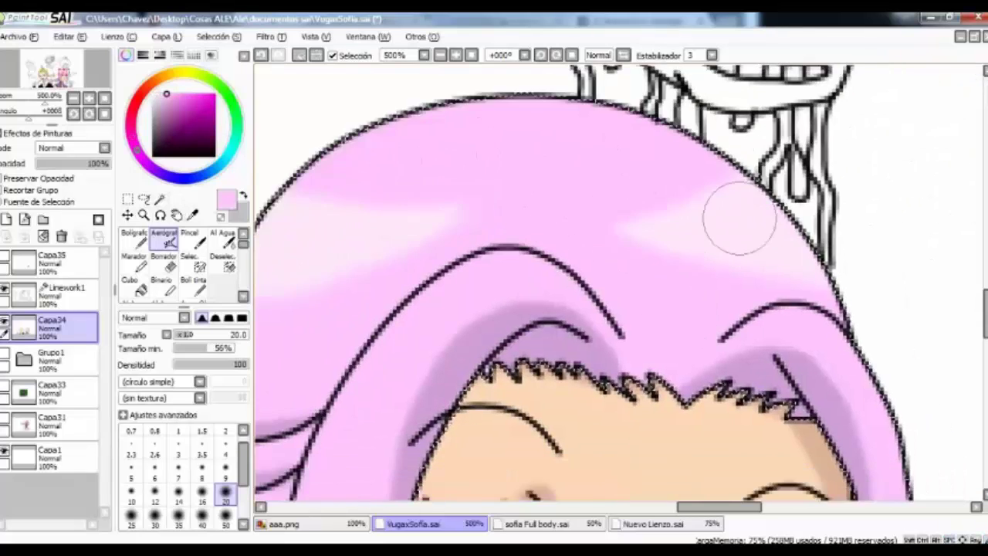
# Paint pale highlights down the face-framing locks with the airbrush at size 14 and trim them with the base hair pink.
pyautogui.scroll(-4, 740, 219)
pyautogui.hscroll(1, 740, 220)
pyautogui.moveTo(547, 322); pyautogui.dragTo(819, 481)
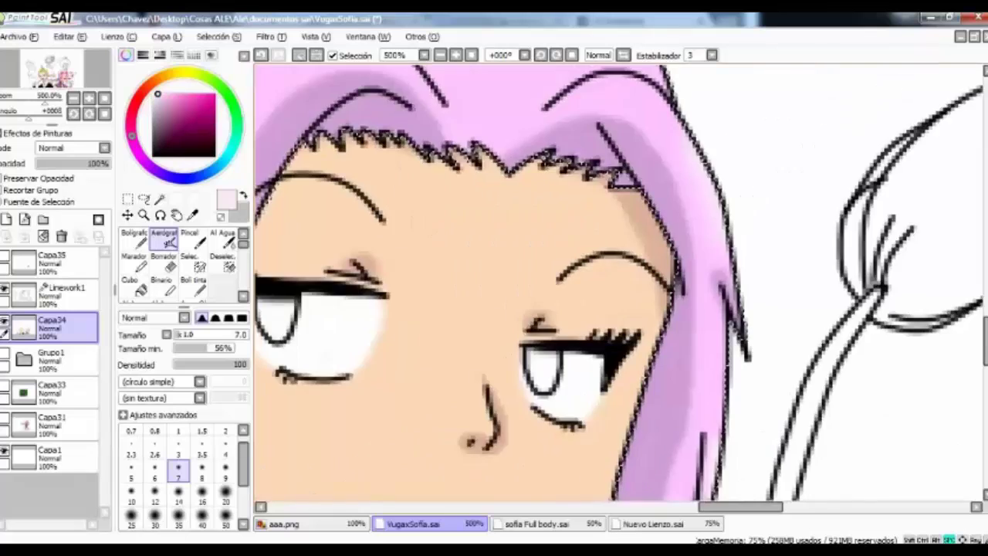
pyautogui.press(']')
pyautogui.press(']')
pyautogui.press(']')
pyautogui.press(']')
pyautogui.press(']')
pyautogui.moveTo(479, 162); pyautogui.dragTo(440, 258)
pyautogui.moveTo(464, 193); pyautogui.dragTo(453, 224)
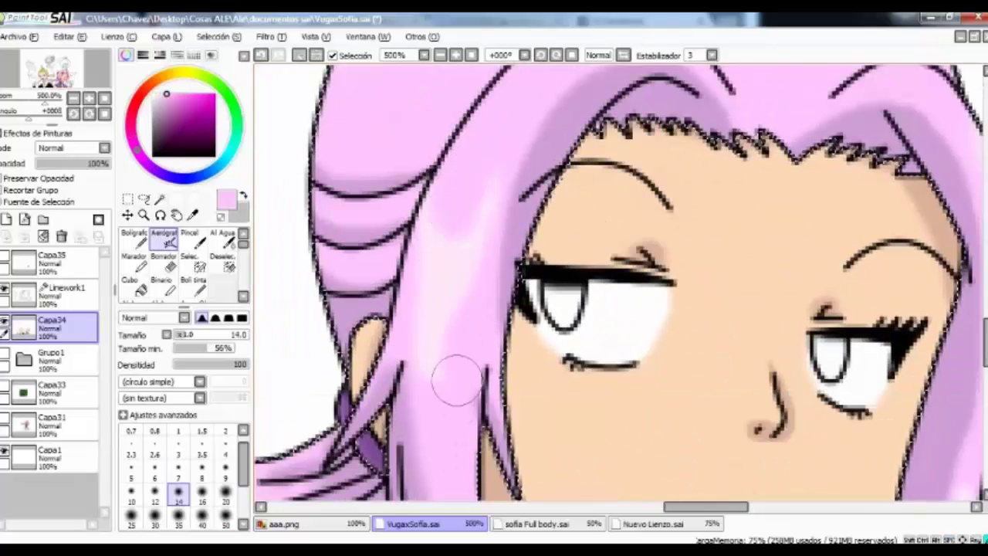
pyautogui.moveTo(453, 380); pyautogui.dragTo(453, 324)
pyautogui.keyDown('alt'); pyautogui.click(452, 325); pyautogui.keyUp('alt')
# Paint a pale highlight down the lower part of the ponytail-side face-framing lock with the airbrush at size 7.
pyautogui.press('[')
pyautogui.press('[')
pyautogui.press('[')
pyautogui.press('[')
pyautogui.press('[')
pyautogui.scroll(1, 514, 301)
pyautogui.moveTo(513, 301); pyautogui.dragTo(583, 54)
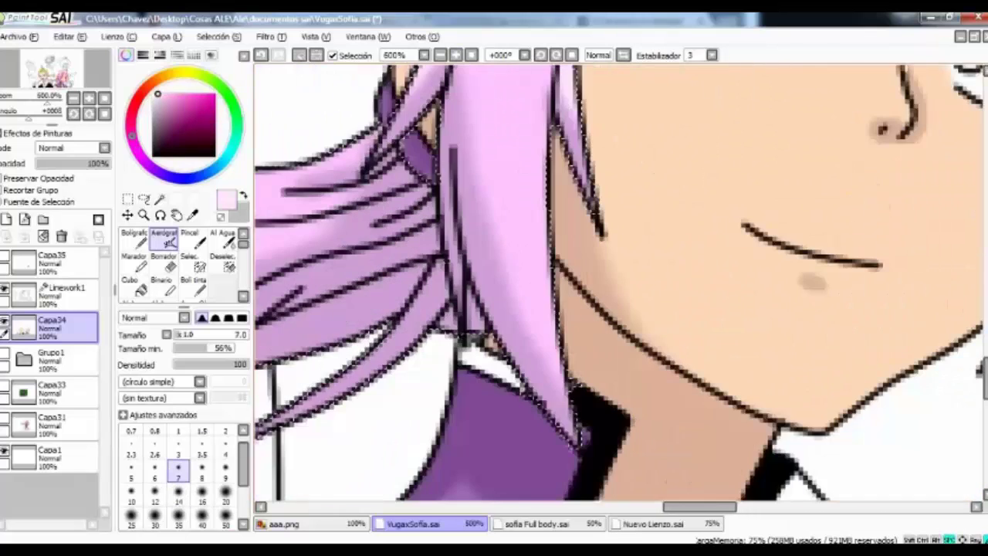
# Paint pale highlights along the ponytail strands and the card-hand-side face-framing lock, blending them with the base pink.
pyautogui.moveTo(510, 160)
pyautogui.mouseDown()
pyautogui.moveTo(695, 231)
pyautogui.moveTo(695, 116)
pyautogui.moveTo(679, 293)
pyautogui.mouseUp()
pyautogui.moveTo(602, 232); pyautogui.dragTo(741, 193)
pyautogui.moveTo(648, 213); pyautogui.dragTo(755, 194)
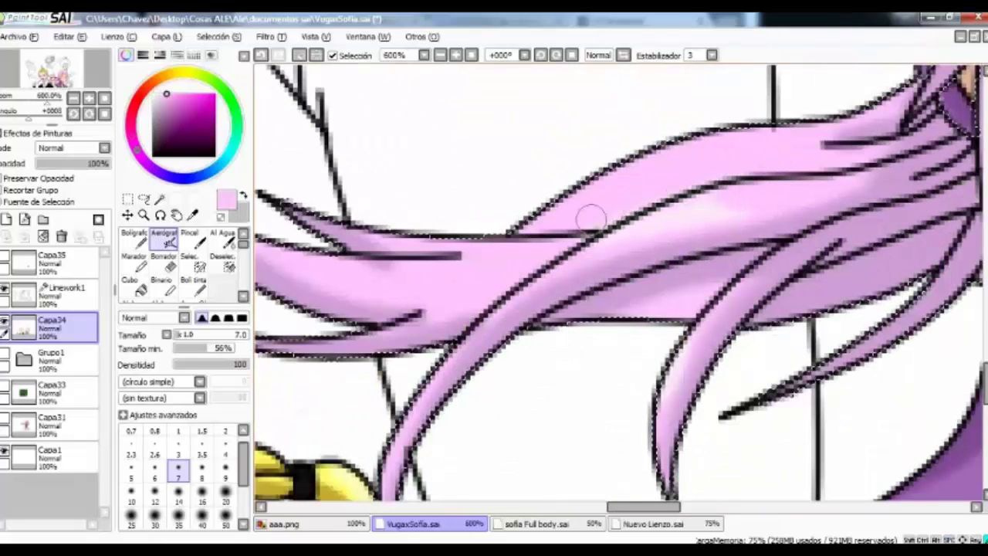
pyautogui.press('Insert')
pyautogui.press('Insert')
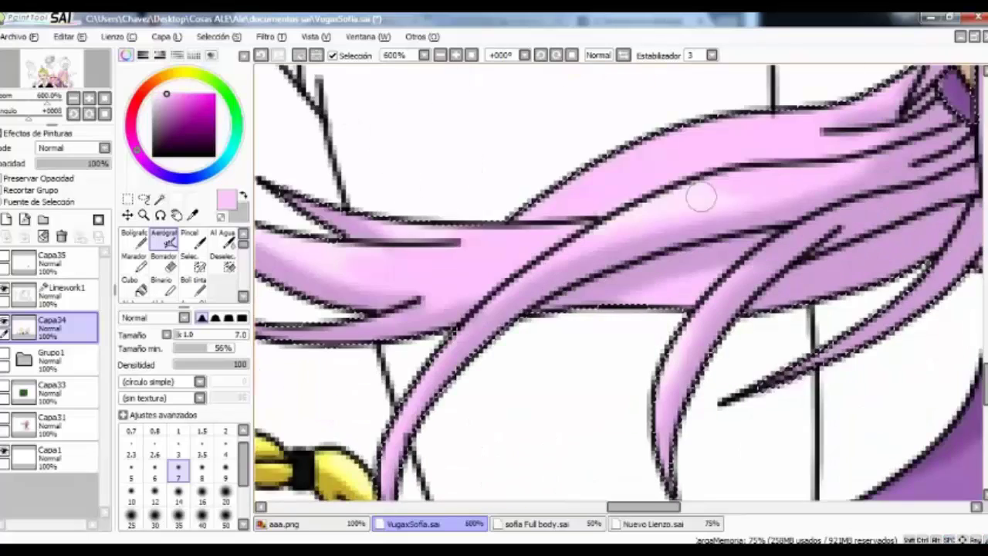
pyautogui.moveTo(642, 163)
pyautogui.mouseDown()
pyautogui.moveTo(540, 116)
pyautogui.moveTo(541, 479)
pyautogui.mouseUp()
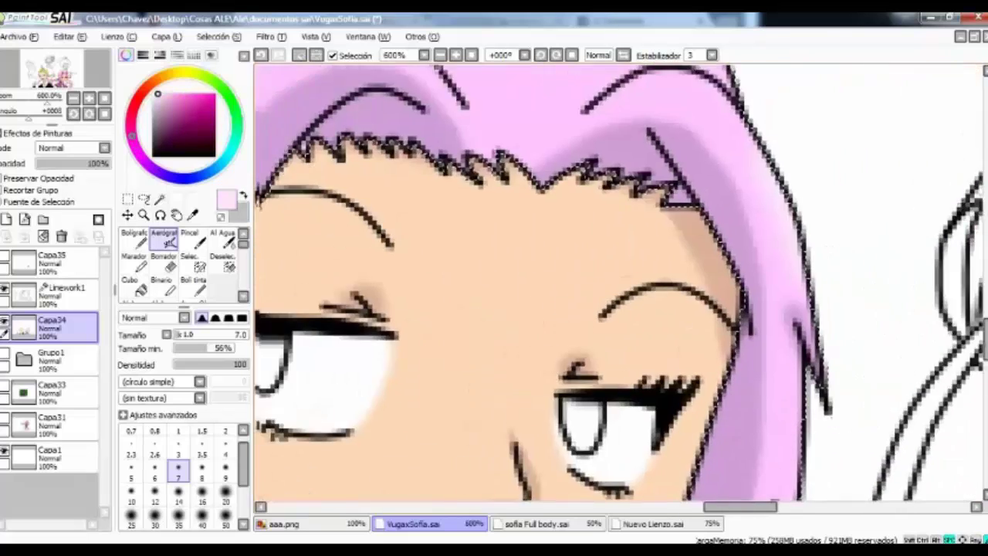
# Select both irises of the long-haired character on Linework1 and fill them with the base hair pink on Capa34.
pyautogui.click(130, 283)
pyautogui.click(62, 292)
pyautogui.click(62, 324)
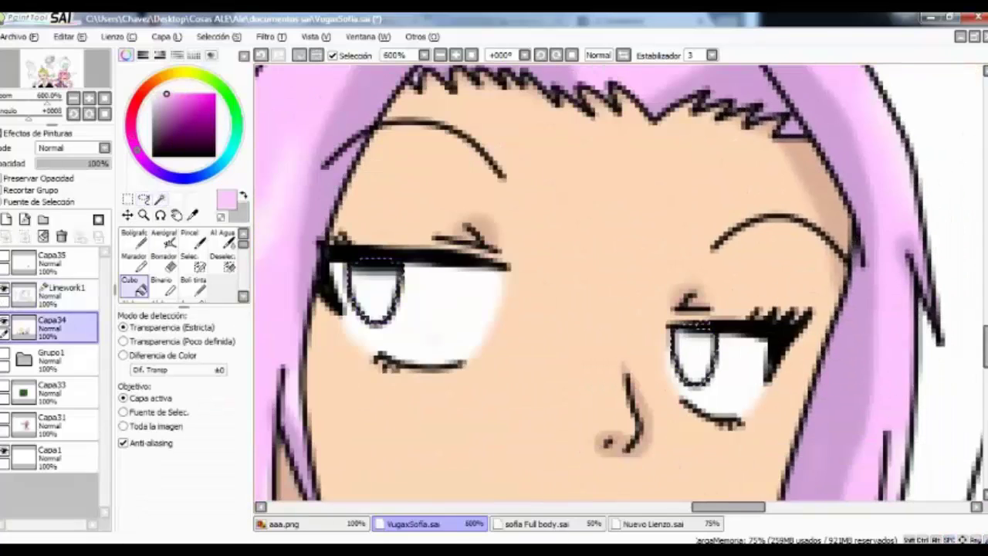
pyautogui.click(695, 355)
# Shade the upper part of both irises in mauve and dark purple with the Pincel brush at size 16.
pyautogui.click(164, 238)
pyautogui.scroll(3, 617, 309)
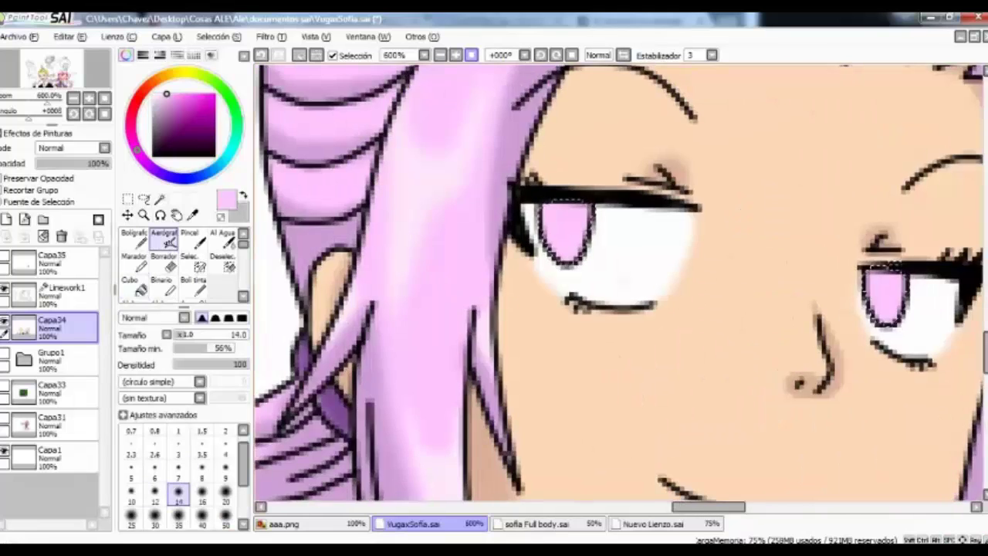
pyautogui.click(189, 238)
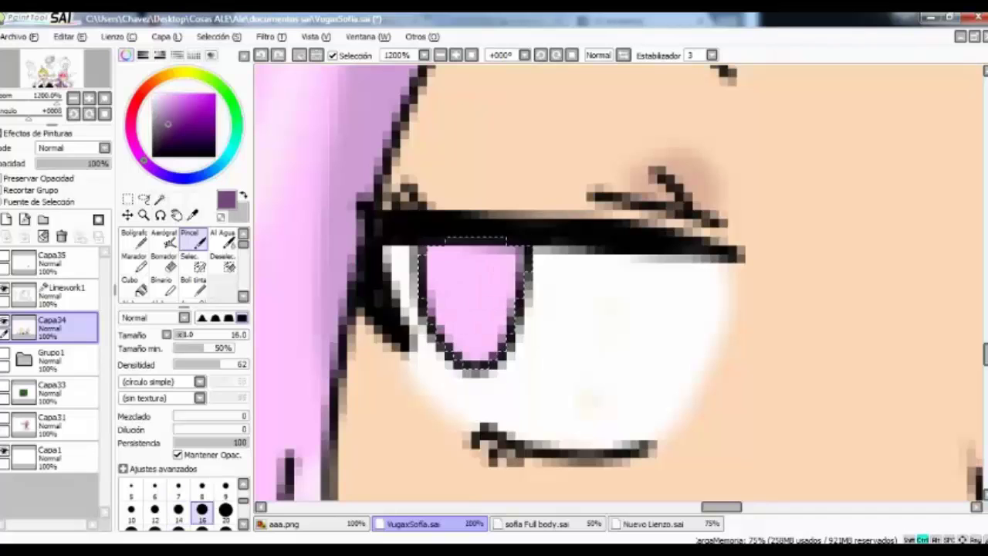
pyautogui.scroll(-1, 628, 298)
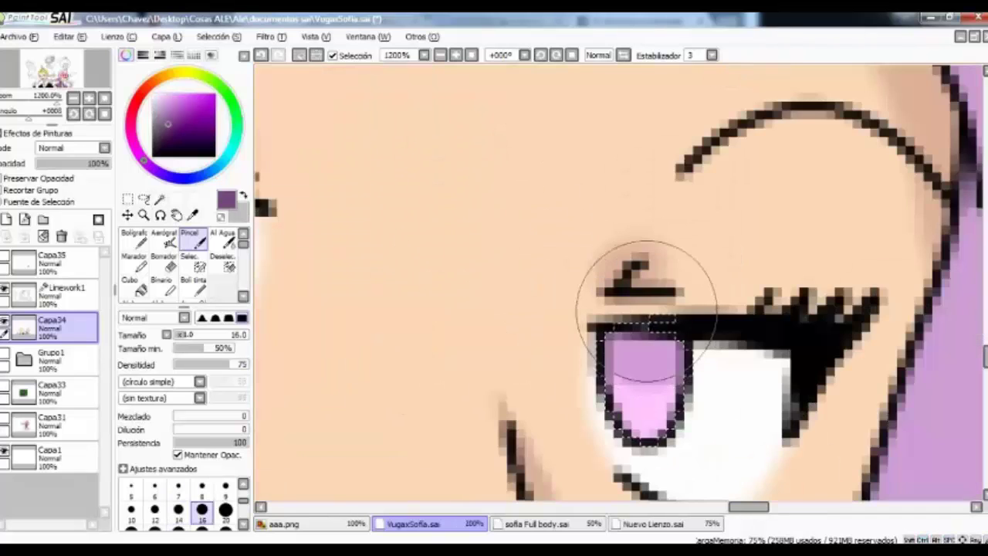
pyautogui.scroll(1, 472, 270)
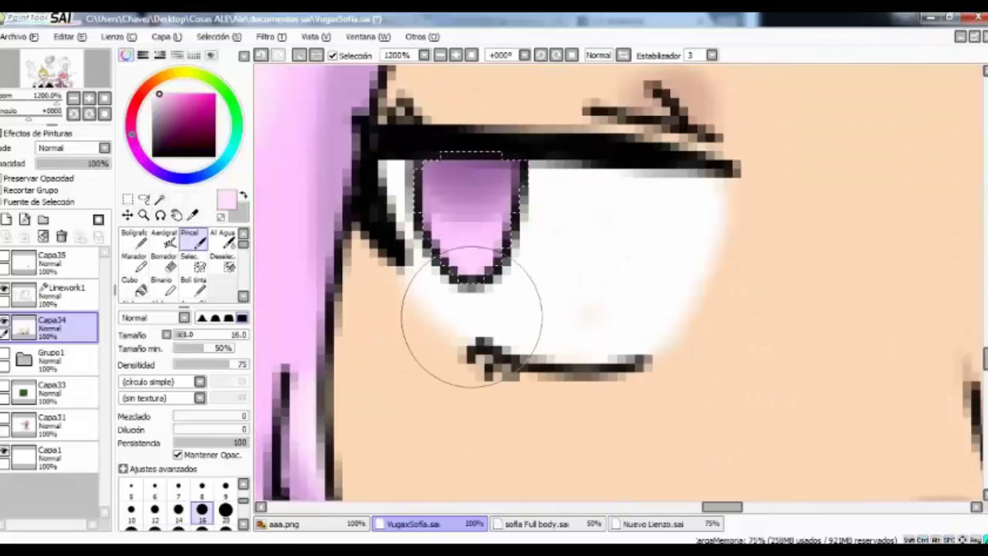
# Lighten the lower part of the irises with pale pink and clear the selection.
pyautogui.moveTo(471, 316); pyautogui.dragTo(583, 439)
pyautogui.click(163, 238)
pyautogui.moveTo(691, 240); pyautogui.dragTo(637, 325)
pyautogui.moveTo(255, 232)
pyautogui.mouseDown()
pyautogui.moveTo(415, 263)
pyautogui.moveTo(538, 309)
pyautogui.moveTo(911, 309)
pyautogui.moveTo(973, 347)
pyautogui.mouseUp()
pyautogui.click(143, 199)
pyautogui.click(439, 54)
pyautogui.click(440, 55)
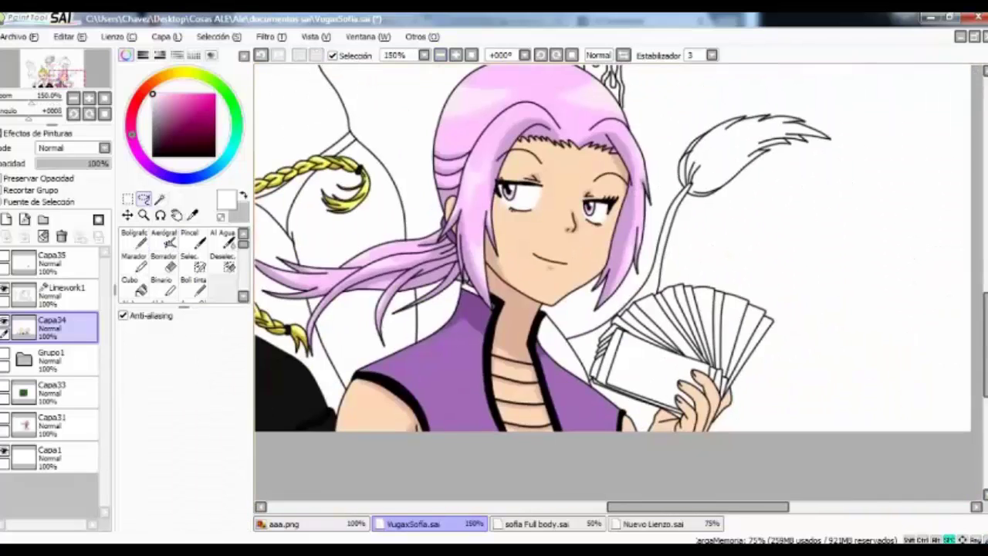
# Select the hand holding the banknotes on Linework1, shade its fingers in darker skin tone on Capa34 with the size 7 airbrush, and deselect.
pyautogui.click(61, 292)
pyautogui.click(159, 199)
pyautogui.scroll(3, 591, 296)
pyautogui.click(589, 294)
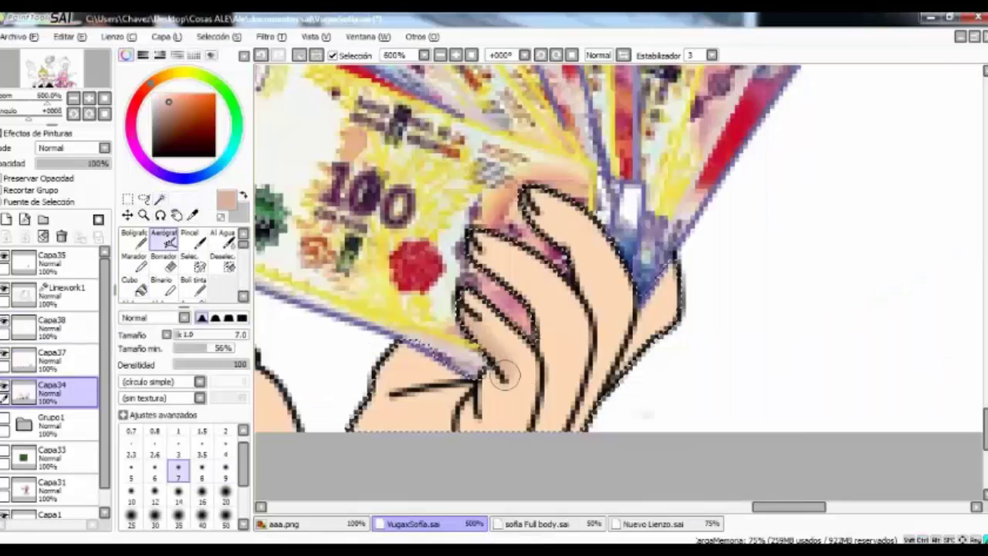
pyautogui.moveTo(506, 375)
pyautogui.mouseDown()
pyautogui.moveTo(413, 374)
pyautogui.moveTo(545, 357)
pyautogui.mouseUp()
pyautogui.moveTo(575, 257)
pyautogui.mouseDown()
pyautogui.moveTo(633, 379)
pyautogui.moveTo(574, 326)
pyautogui.mouseUp()
pyautogui.press('a')
pyautogui.scroll(-2, 573, 327)
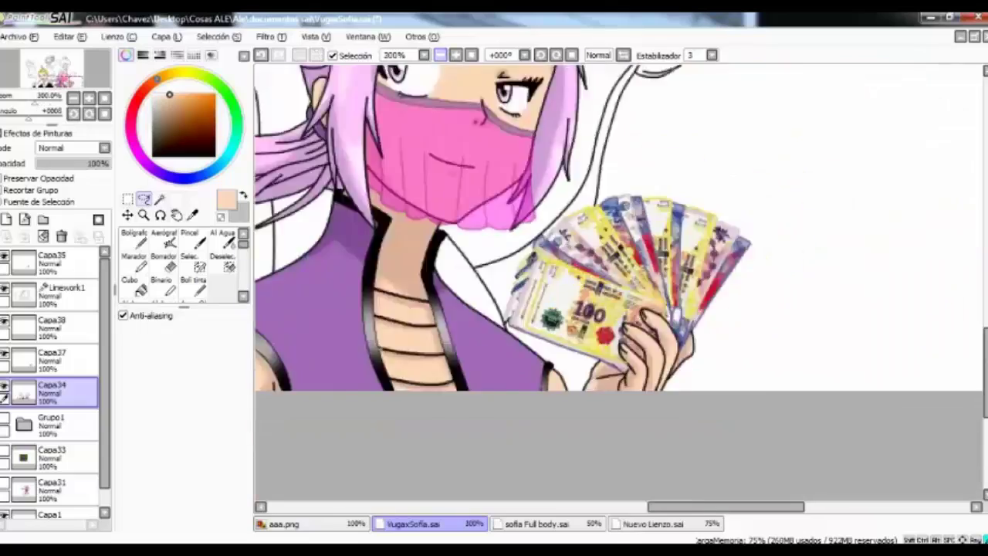
# Select the body of the big-mouthed creature behind the blond character from Linework1 with the magic wand.
pyautogui.scroll(-2, 617, 285)
pyautogui.click(66, 293)
pyautogui.press('w')
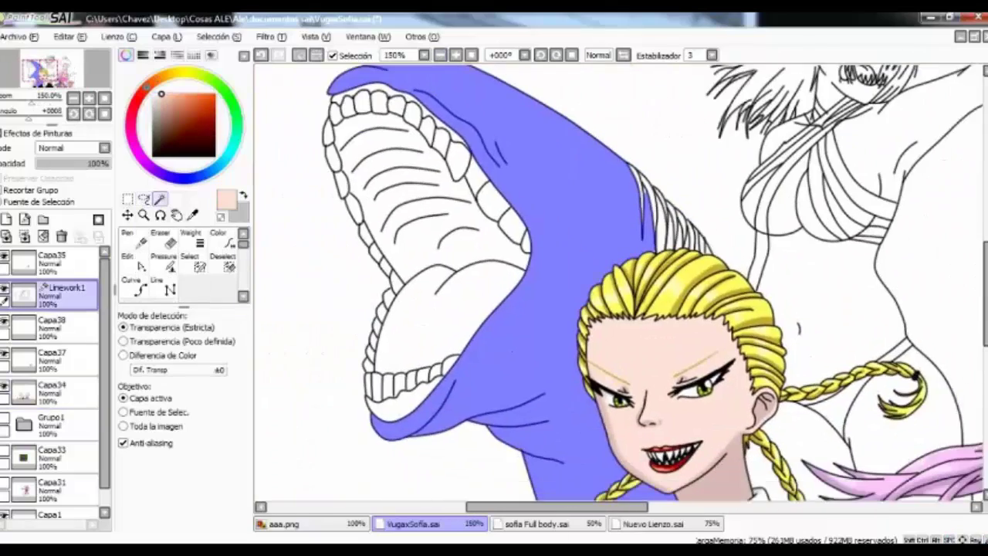
pyautogui.moveTo(695, 293); pyautogui.dragTo(367, 81)
pyautogui.moveTo(618, 286); pyautogui.dragTo(695, 193)
pyautogui.scroll(3, 618, 286)
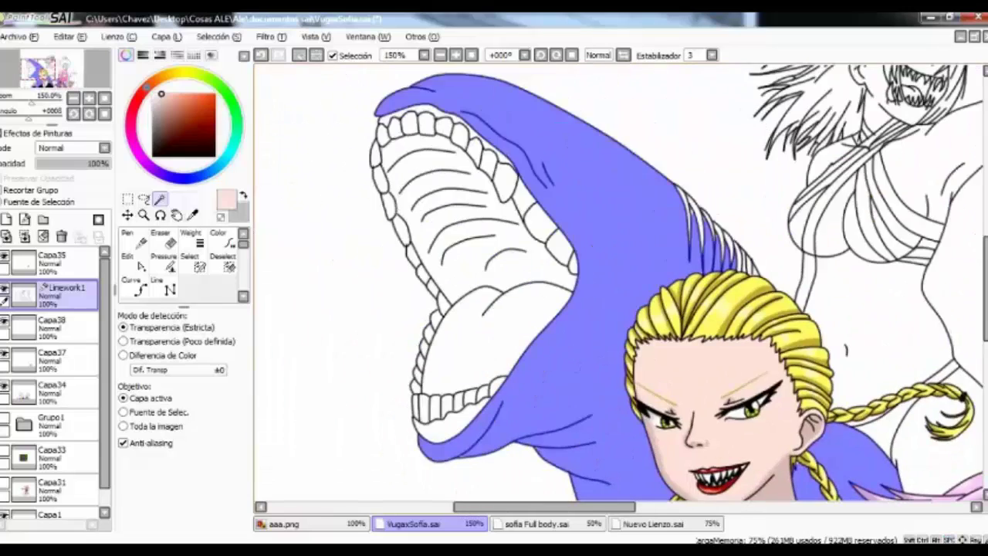
# Complete the creature's selection with the selection pen at size 3 around the back spines and the gaps by the tail and banknotes.
pyautogui.press('s')
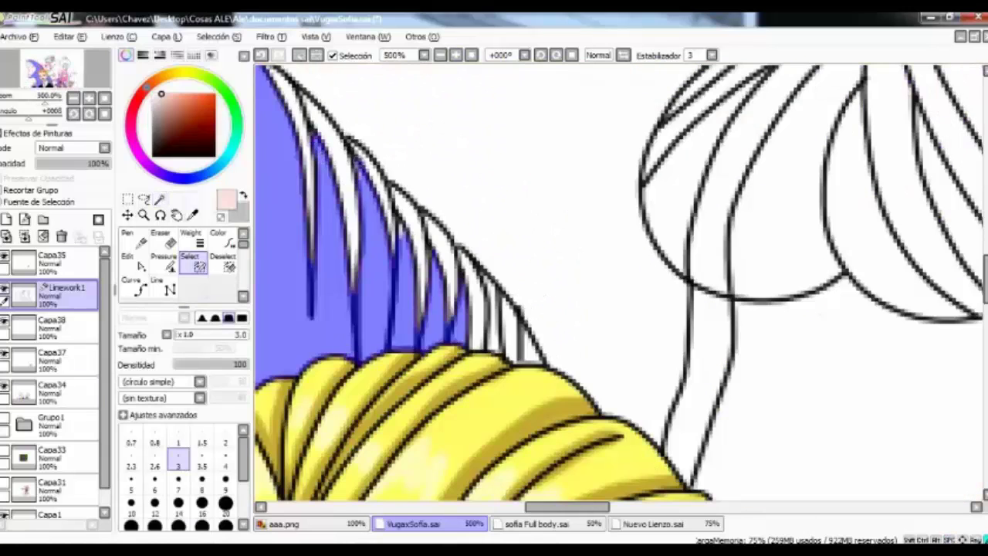
pyautogui.moveTo(617, 286); pyautogui.dragTo(772, 193)
pyautogui.moveTo(355, 341); pyautogui.dragTo(529, 199)
pyautogui.moveTo(617, 232); pyautogui.dragTo(278, 78)
pyautogui.moveTo(612, 322); pyautogui.dragTo(477, 486)
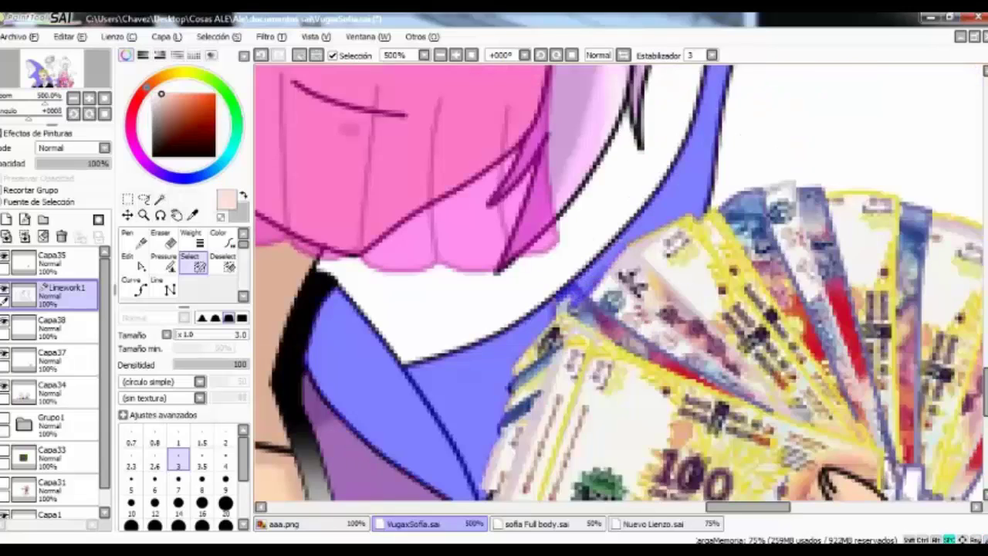
pyautogui.scroll(-5, 618, 286)
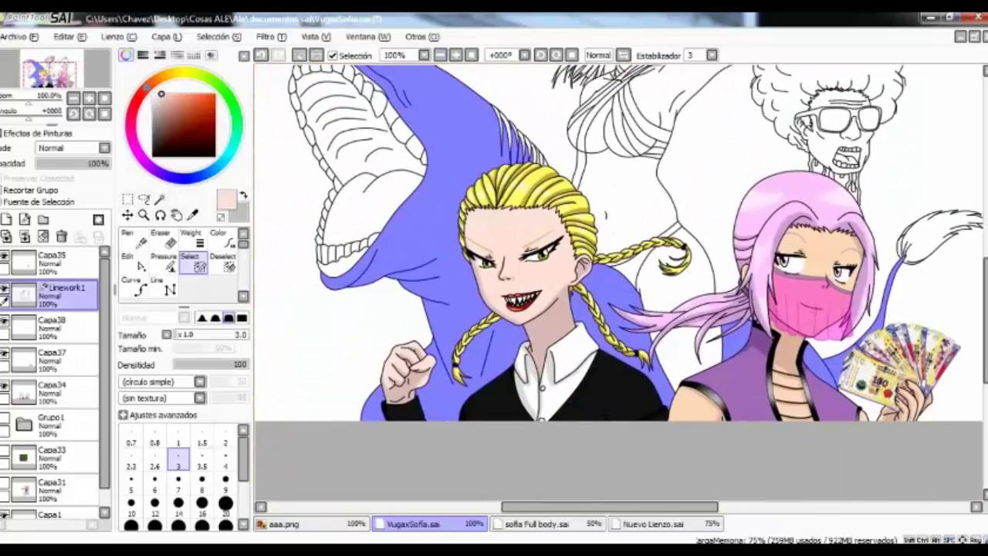
# Fill the selected creature's body with the blond character's pale pink skin colour on Capa34.
pyautogui.click(54, 352)
pyautogui.click(130, 280)
pyautogui.click(463, 231)
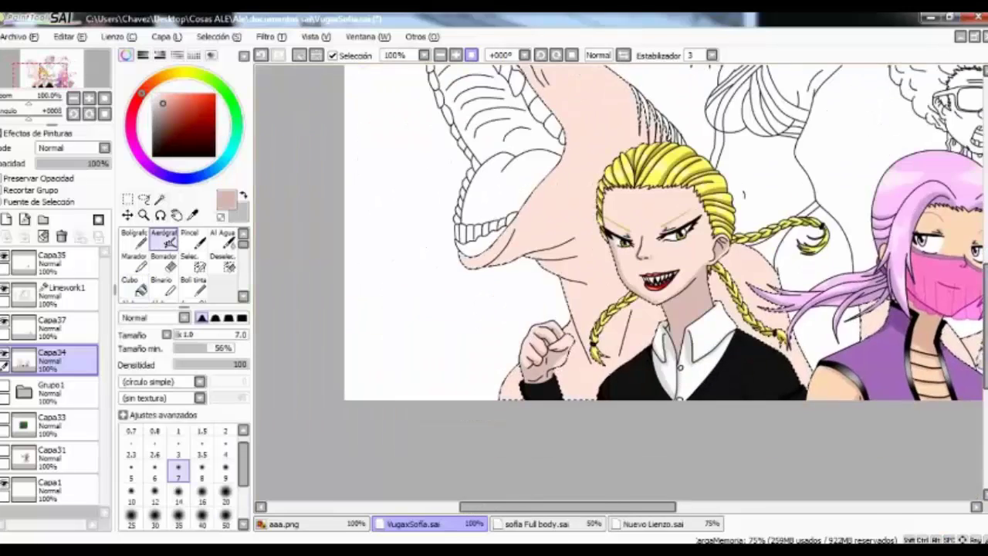
# Shade the creature's lower jaw and the throat folds beneath it in dusty pink with the airbrush at size 14.
pyautogui.scroll(3, 512, 245)
pyautogui.moveTo(324, 305); pyautogui.dragTo(450, 278)
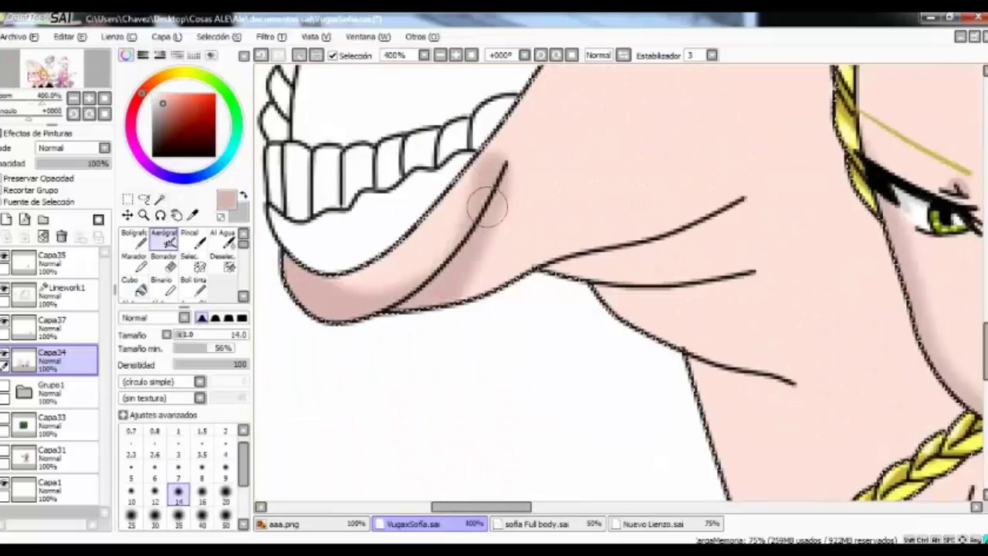
pyautogui.keyDown('alt'); pyautogui.click(470, 287); pyautogui.keyUp('alt')
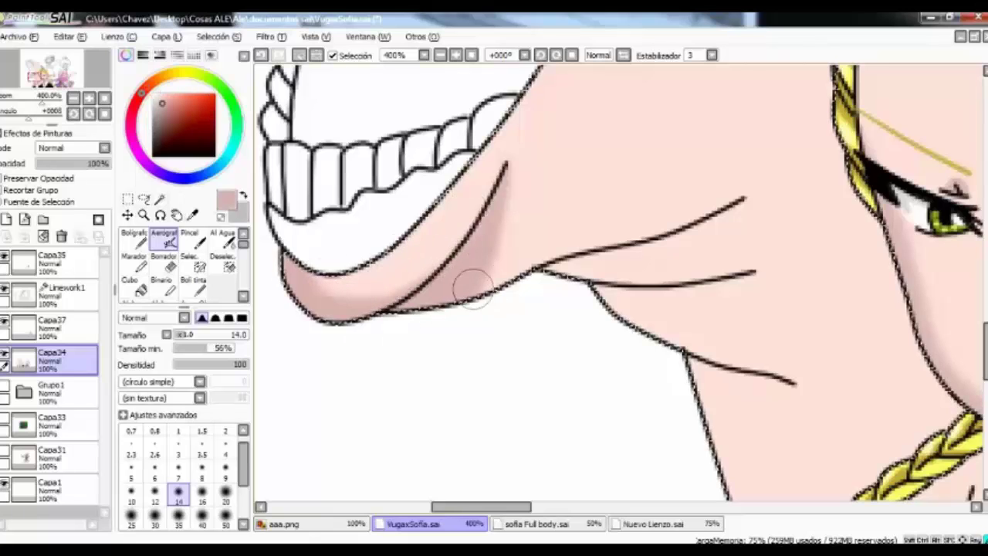
pyautogui.moveTo(575, 256); pyautogui.dragTo(649, 238)
pyautogui.hotkey('ctrl', 'z')
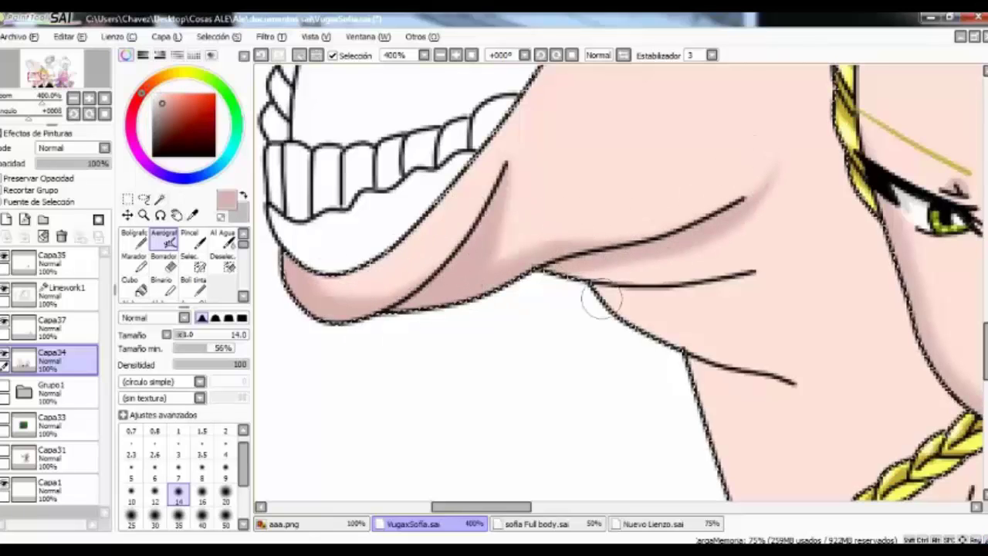
pyautogui.moveTo(600, 293); pyautogui.dragTo(782, 265)
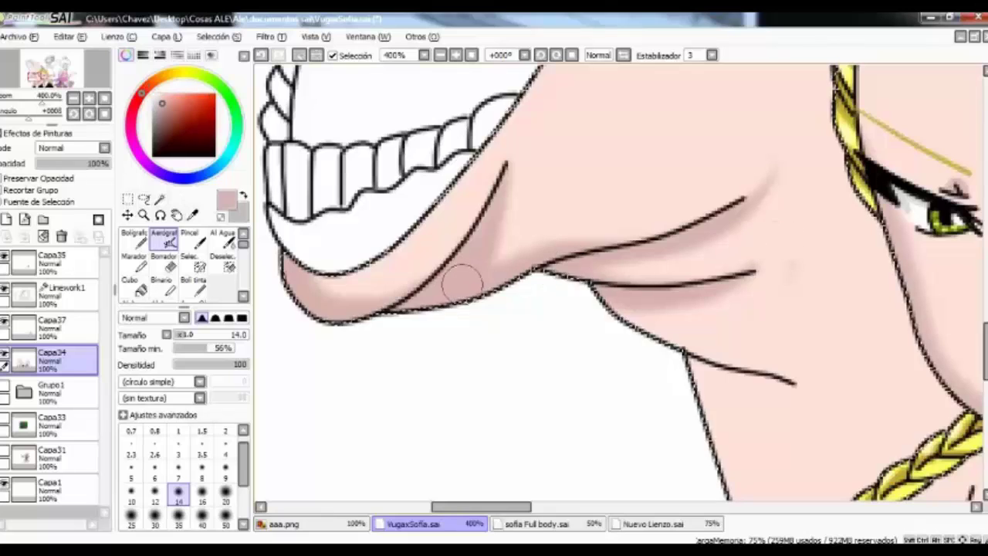
pyautogui.moveTo(704, 357); pyautogui.dragTo(855, 448)
# Shade the creature's neck creases beside the blond braid and its body around the raised fist, softening them with the base skin colour.
pyautogui.scroll(-5, 780, 353)
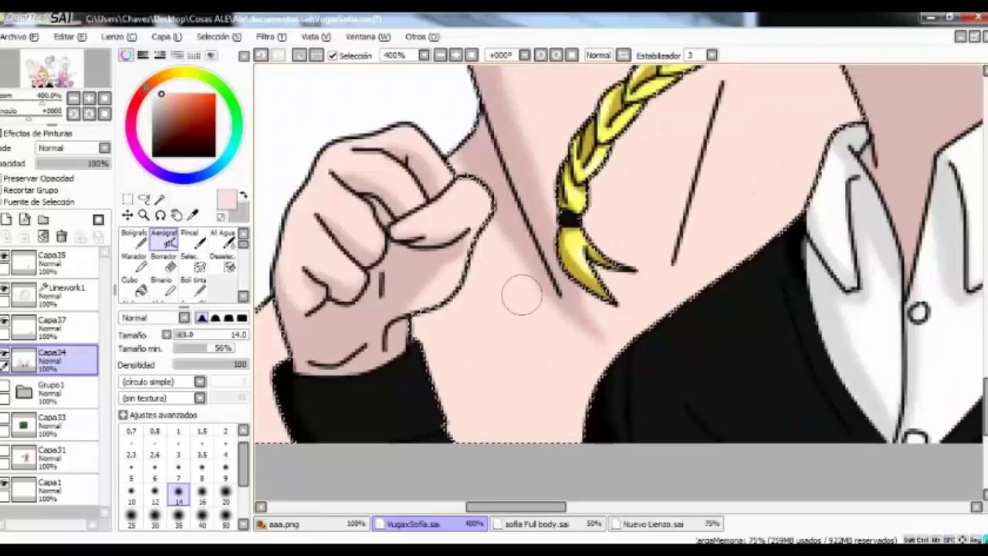
pyautogui.moveTo(541, 231); pyautogui.dragTo(509, 347)
pyautogui.moveTo(698, 151); pyautogui.dragTo(610, 463)
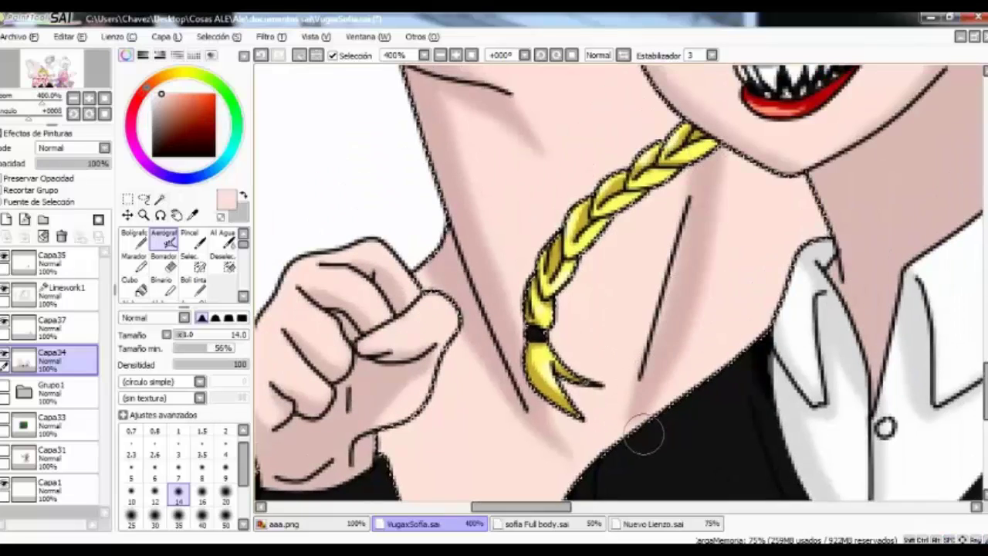
pyautogui.scroll(-2, 469, 274)
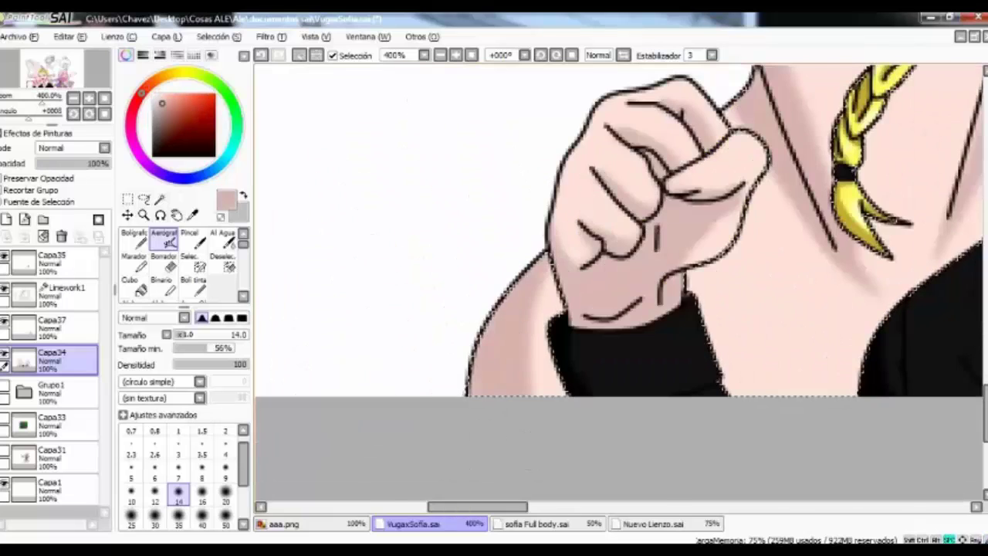
# Shade the long wrinkle and short crease above the creature's upper teeth in dusty pink and trim the edges with the base skin colour.
pyautogui.scroll(3, 618, 232)
pyautogui.moveTo(610, 108)
pyautogui.mouseDown()
pyautogui.moveTo(618, 193)
pyautogui.moveTo(641, 262)
pyautogui.moveTo(655, 222)
pyautogui.moveTo(695, 309)
pyautogui.mouseUp()
pyautogui.moveTo(613, 206); pyautogui.dragTo(772, 339)
pyautogui.scroll(3, 476, 168)
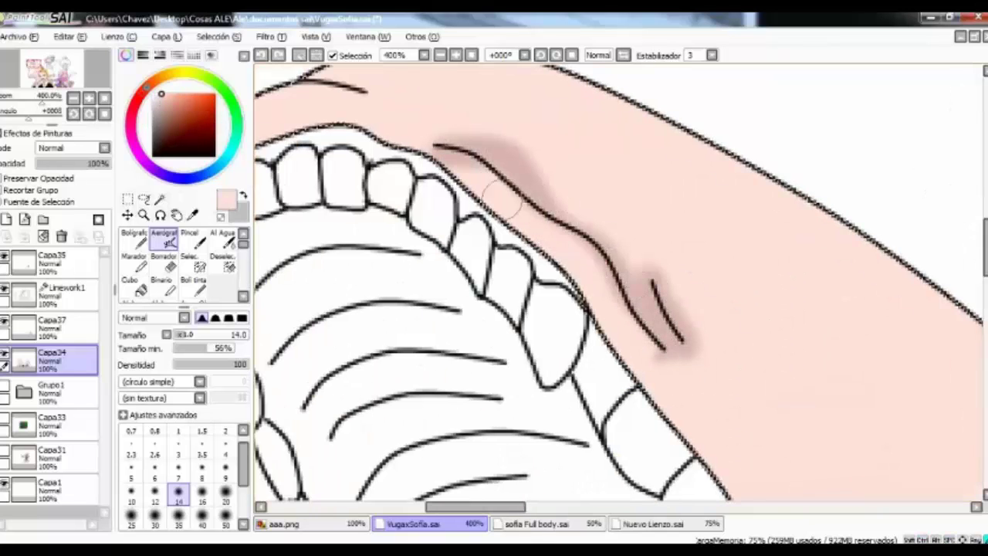
pyautogui.scroll(2, 502, 198)
# Shade the creature's skin between its back spines above the blond hair in dusty pink.
pyautogui.scroll(-10, 540, 190)
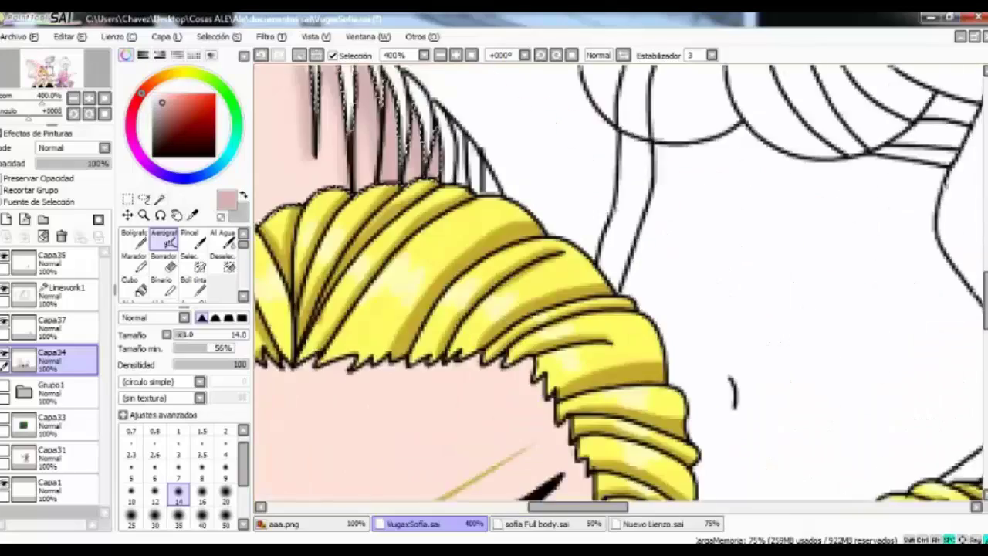
pyautogui.hscroll(5, 532, 308)
pyautogui.hscroll(5, 525, 357)
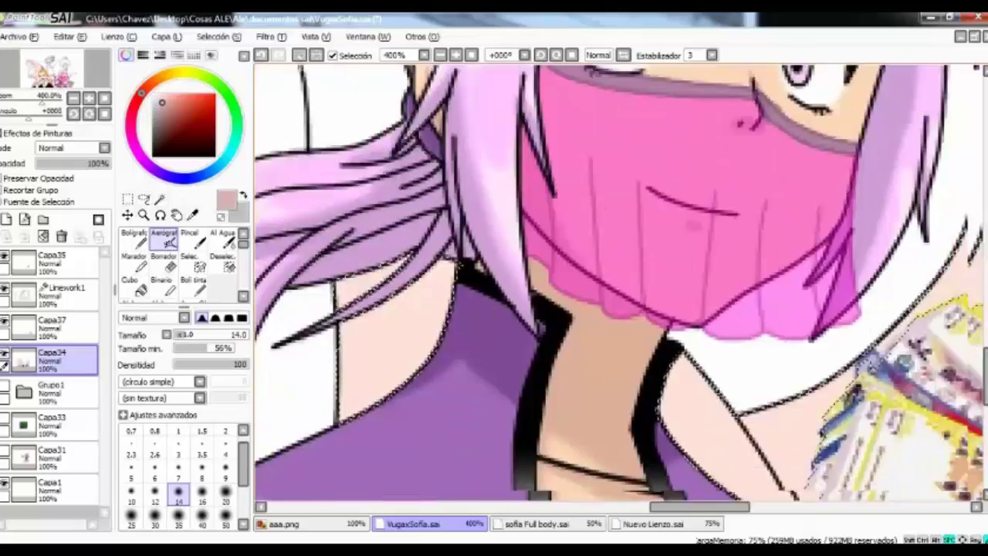
pyautogui.scroll(-4, 618, 267)
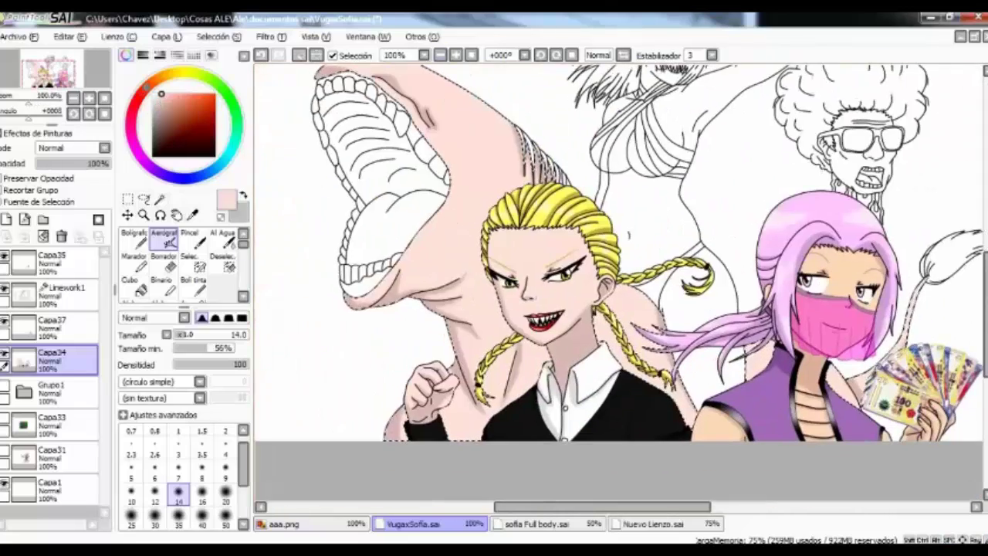
# Paint soft white highlights on the creature's body with the airbrush at size 35 and density 44, and clear the selection.
pyautogui.click(178, 525)
pyautogui.scroll(2, 478, 160)
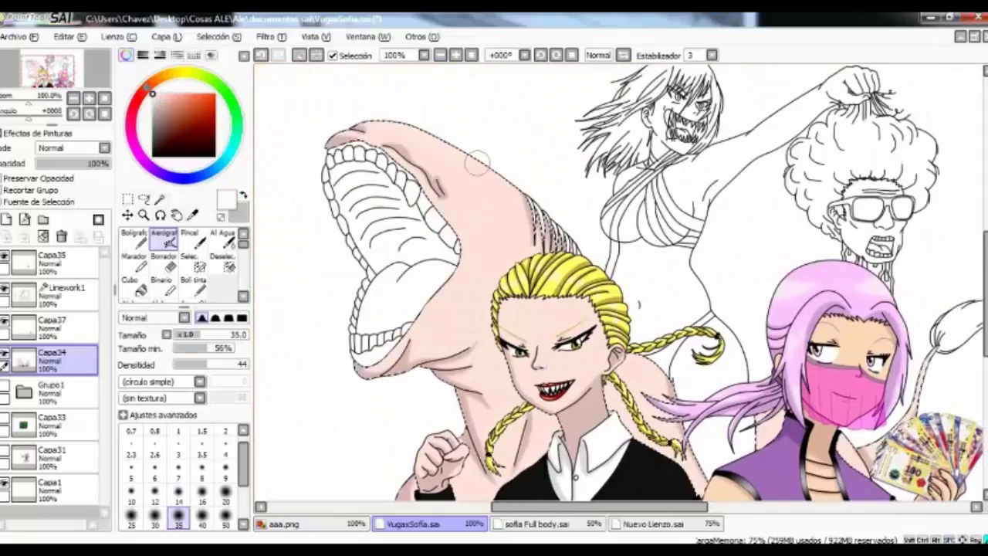
pyautogui.moveTo(456, 330); pyautogui.dragTo(357, 183)
pyautogui.moveTo(371, 104); pyautogui.dragTo(440, 245)
pyautogui.scroll(3, 439, 245)
pyautogui.press('a')
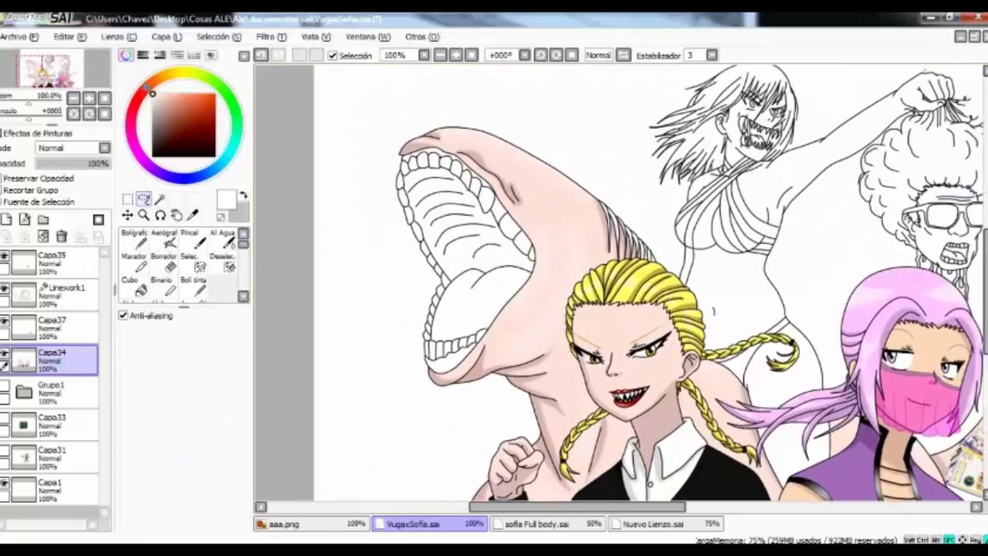
# Select the creature's teeth by wand-selecting around them on Linework1, closing gaps with the size 3 selection pen and inverting, and activate Capa34 for filling.
pyautogui.press('w')
pyautogui.click(66, 292)
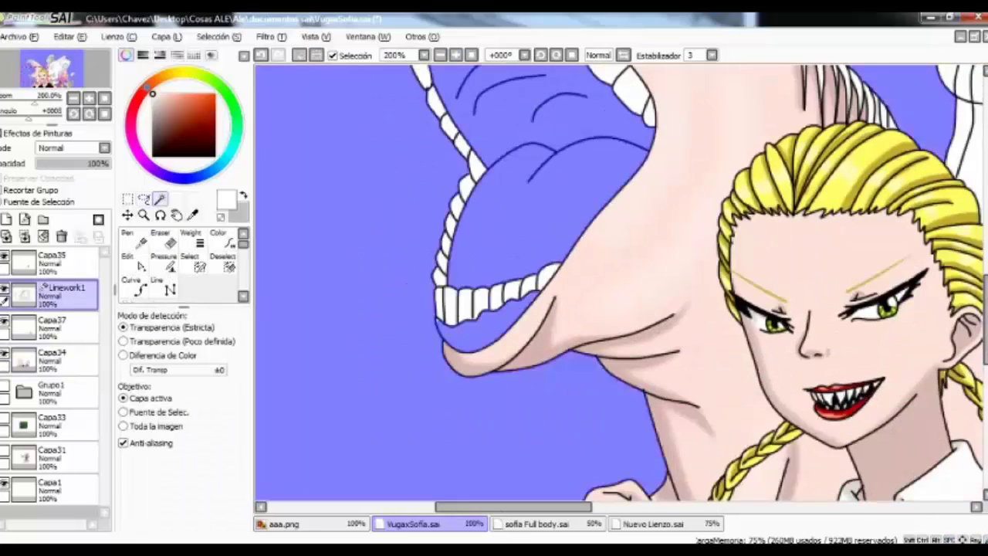
pyautogui.scroll(3, 618, 281)
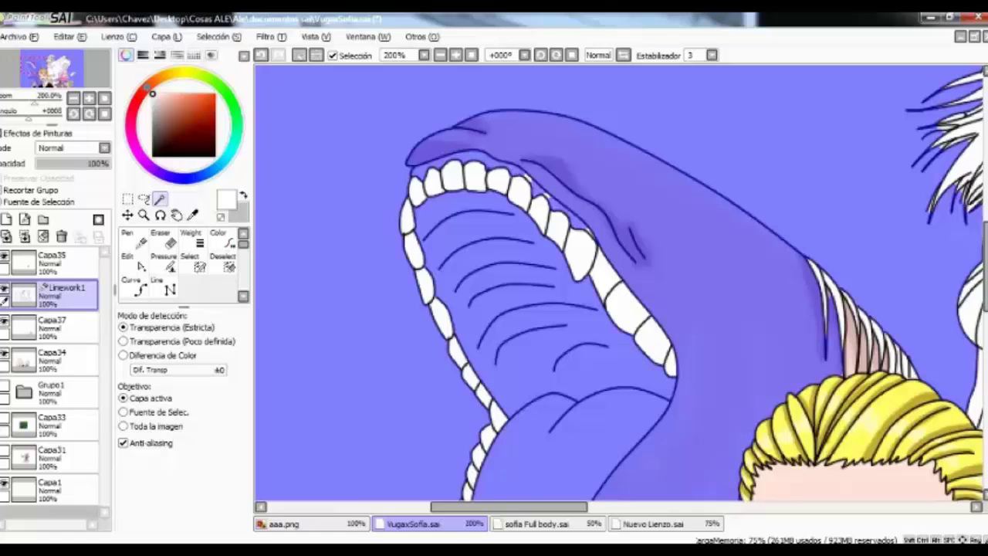
pyautogui.scroll(3, 592, 203)
pyautogui.press('s')
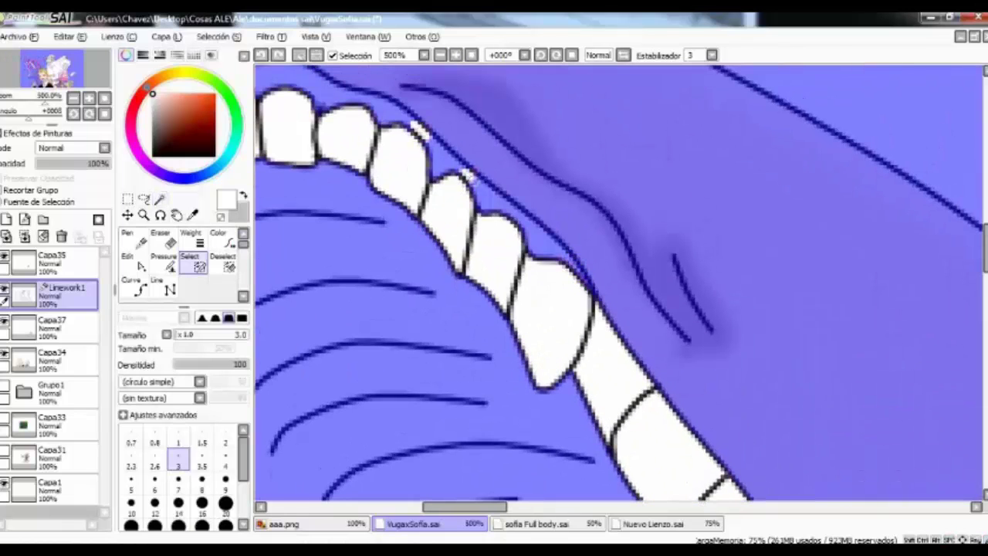
pyautogui.hotkey('ctrl', 'i')
pyautogui.press('w')
pyautogui.click(52, 356)
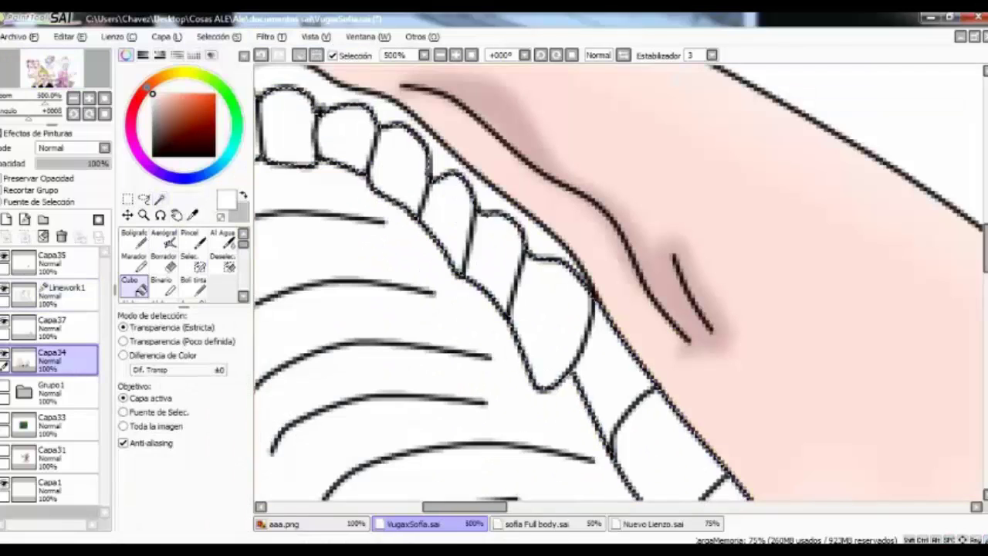
# Shade the teeth along the outer side of the creature's mouth in light grey with the airbrush at size 7 and density 44.
pyautogui.scroll(-4, 617, 282)
pyautogui.press('v')
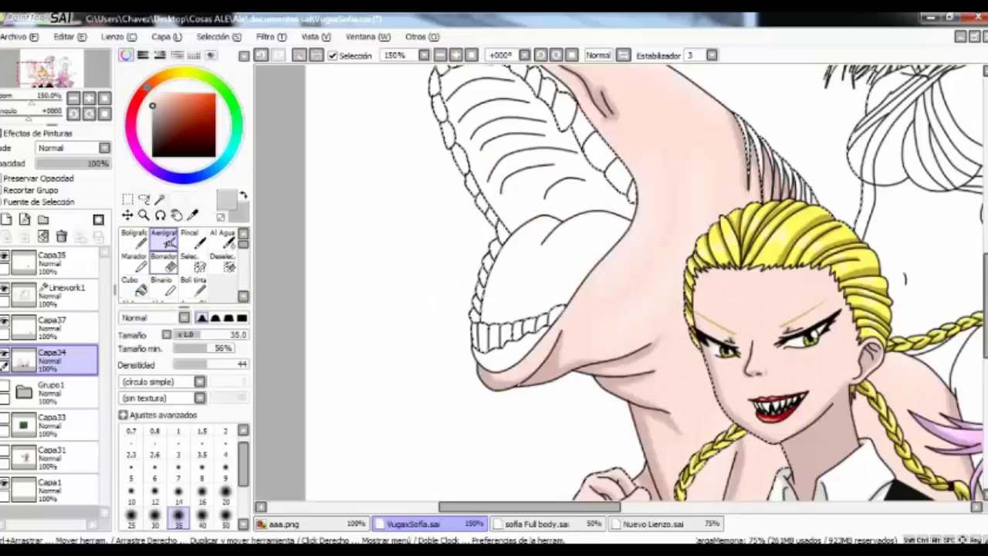
pyautogui.scroll(3, 507, 171)
pyautogui.moveTo(432, 325)
pyautogui.mouseDown()
pyautogui.moveTo(413, 402)
pyautogui.moveTo(419, 369)
pyautogui.mouseUp()
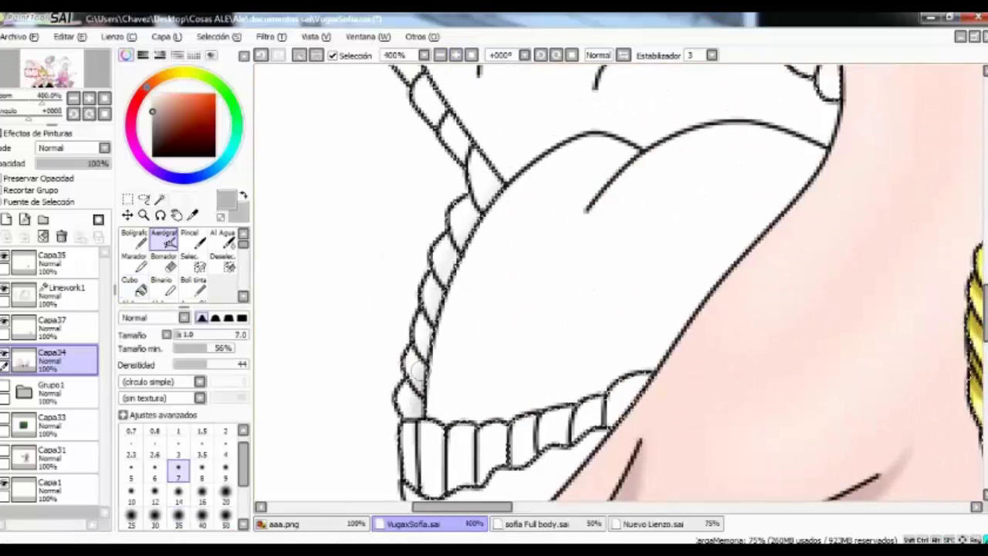
pyautogui.scroll(3, 507, 176)
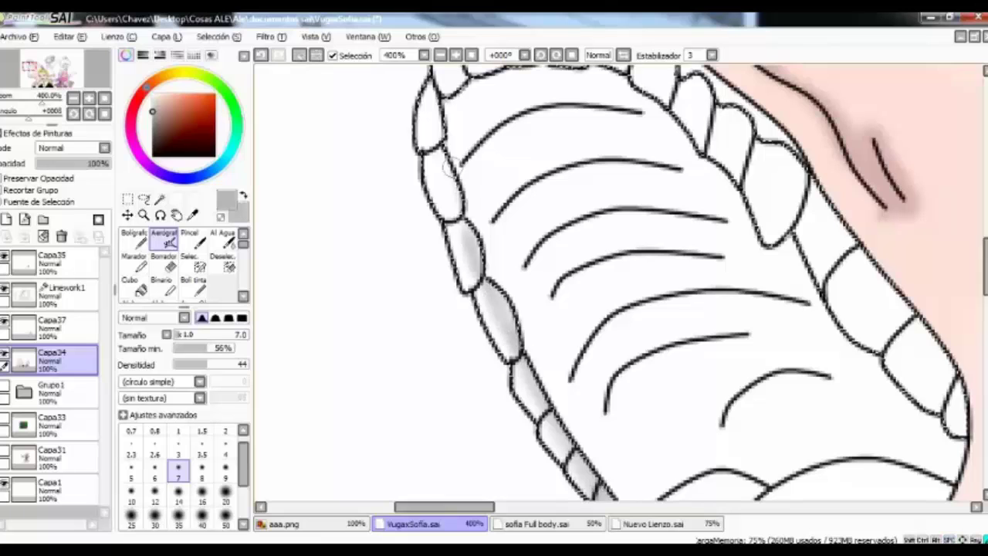
# Shade the creature's upper front teeth and the lower teeth in grey with the airbrush density raised to 100.
pyautogui.scroll(3, 451, 168)
pyautogui.moveTo(627, 184)
pyautogui.mouseDown()
pyautogui.moveTo(523, 342)
pyautogui.moveTo(509, 386)
pyautogui.moveTo(512, 365)
pyautogui.mouseUp()
pyautogui.scroll(-2, 509, 387)
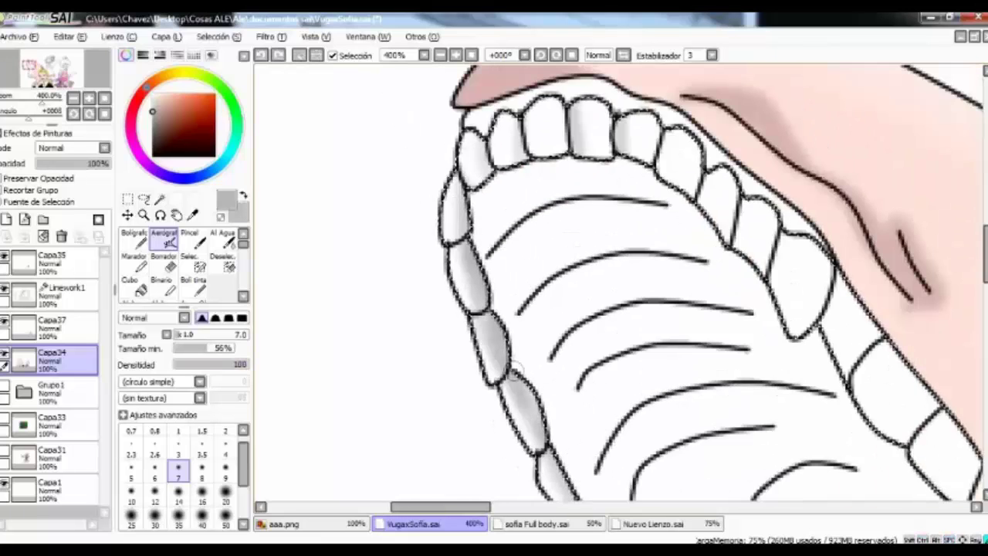
pyautogui.scroll(-15, 514, 368)
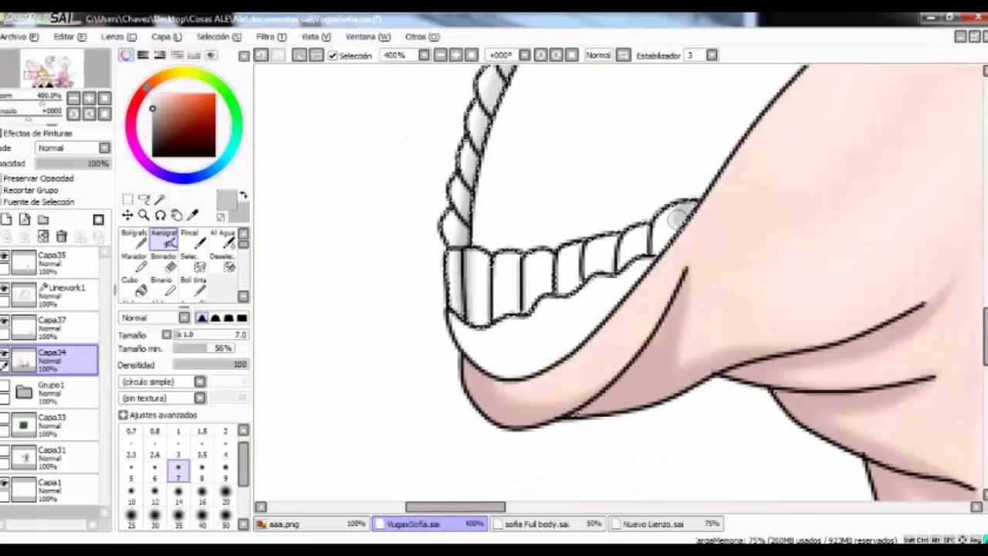
# Shade the large back teeth along the creature's cheek and the adjoining upper teeth in grey with the size 7 airbrush.
pyautogui.scroll(10, 484, 264)
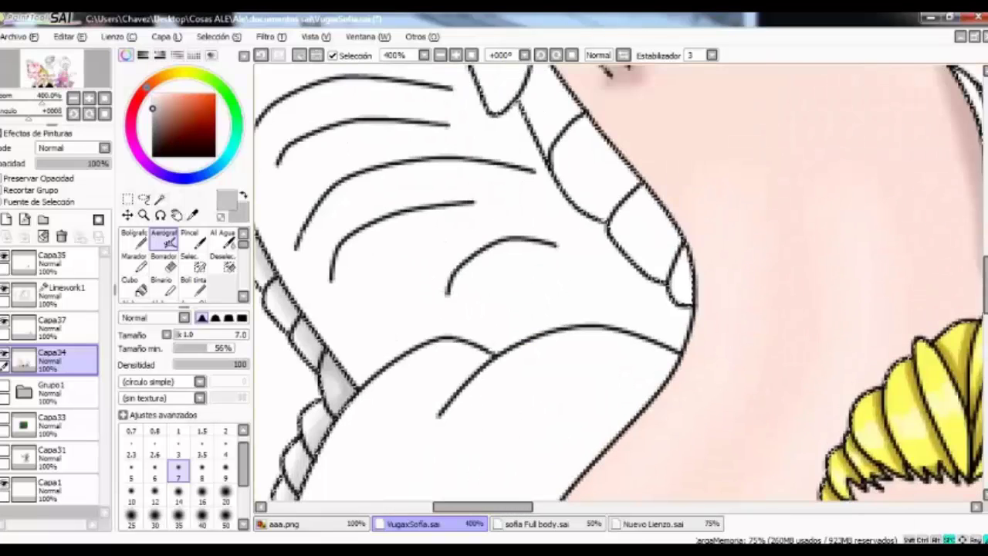
pyautogui.press(']')
pyautogui.press(']')
pyautogui.press(']')
pyautogui.press(']')
pyautogui.press(']')
pyautogui.press('[')
pyautogui.press('[')
pyautogui.press('[')
pyautogui.press('[')
pyautogui.press('[')
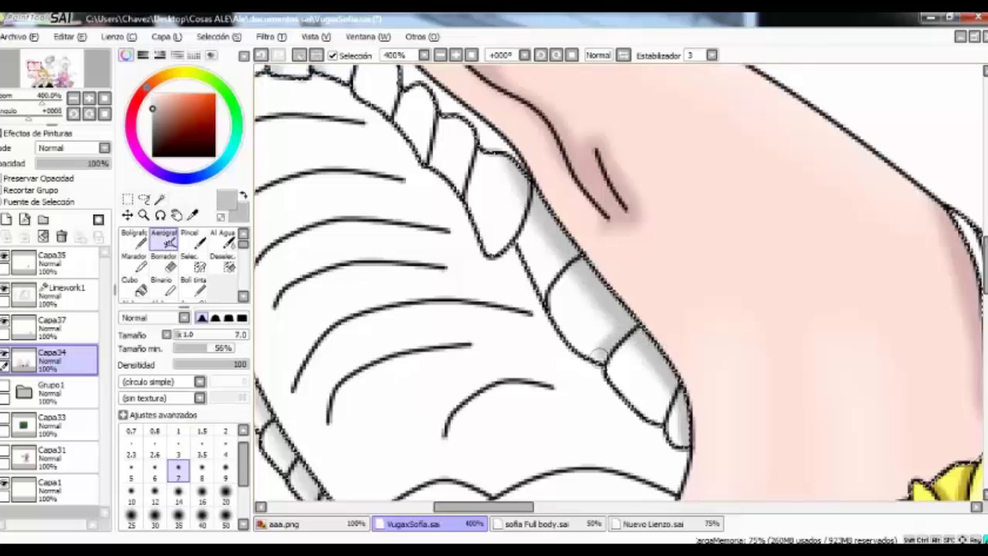
pyautogui.moveTo(653, 417); pyautogui.dragTo(579, 274)
pyautogui.scroll(3, 523, 242)
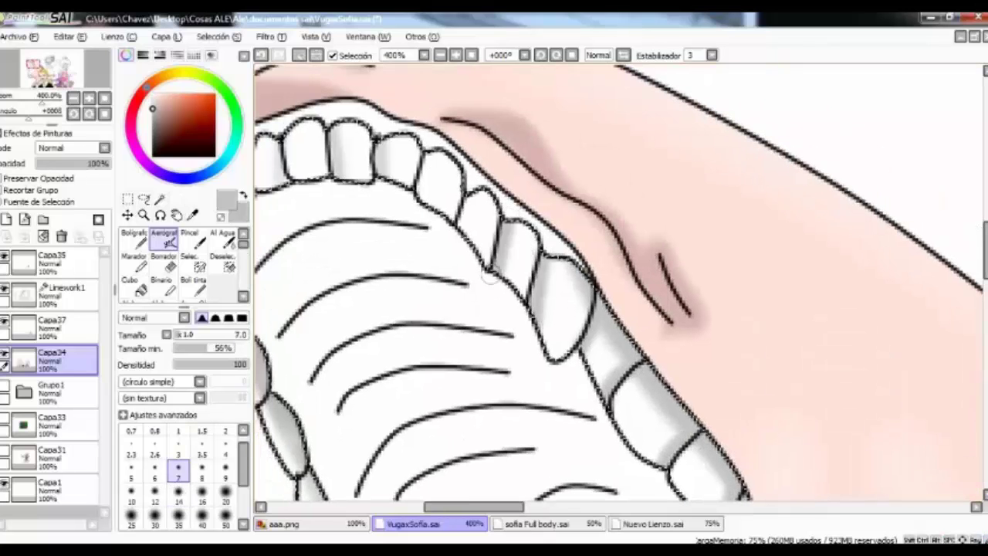
# Wand-select the creature's gums and mouth areas on Linework1 and fill the gums with dark maroon on Capa37.
pyautogui.hotkey('ctrl', '-')
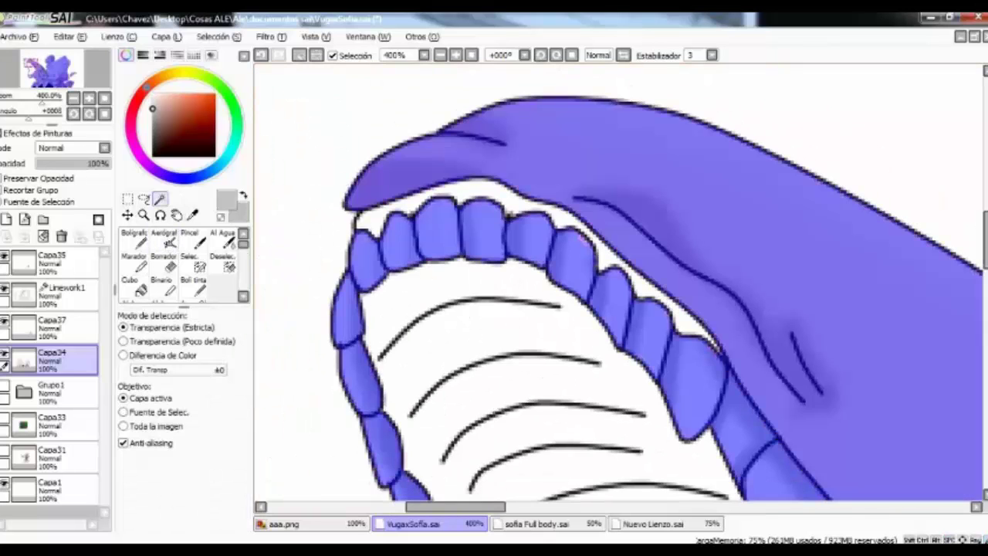
pyautogui.hotkey('ctrl', '+')
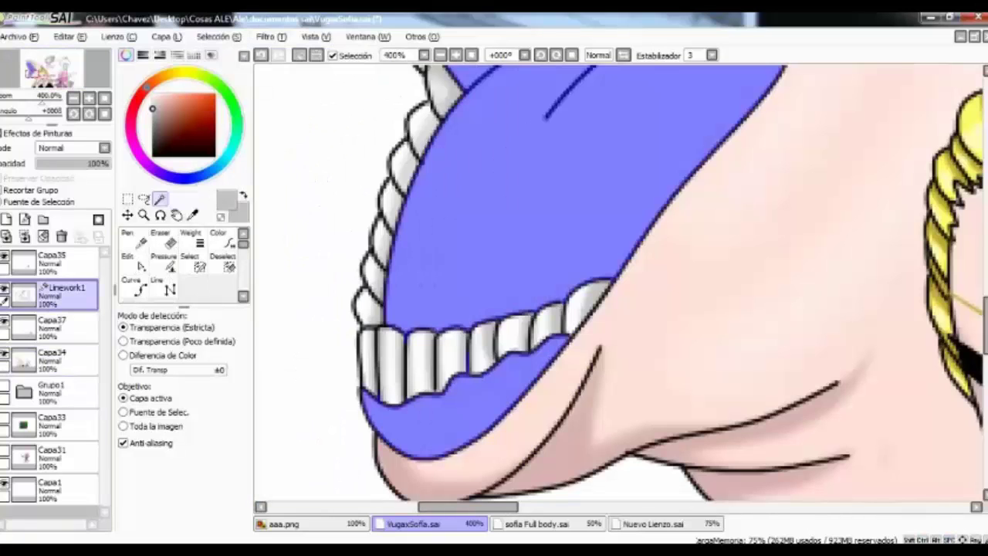
pyautogui.click(167, 143)
pyautogui.click(51, 324)
pyautogui.click(134, 285)
pyautogui.click(463, 417)
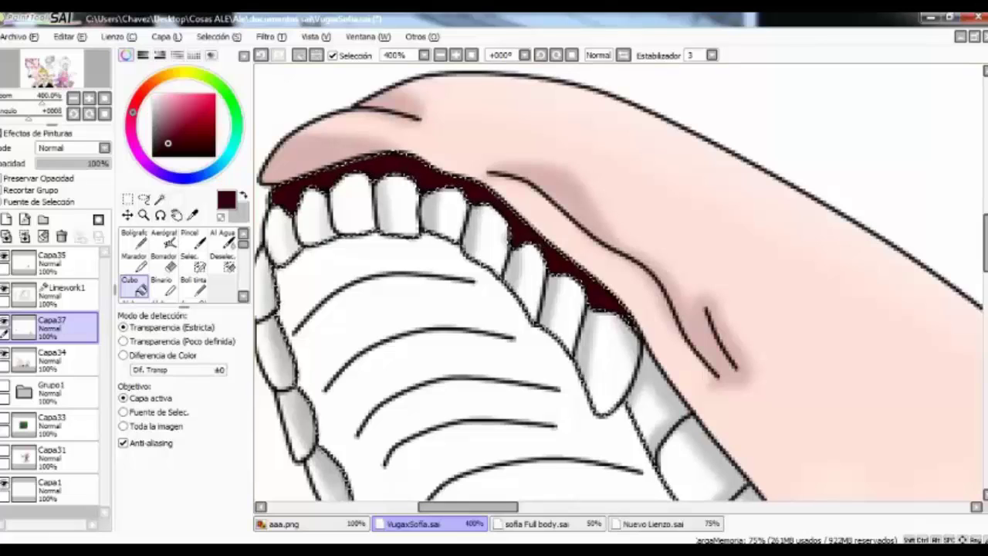
# Colour the mouth's interior dark greyish brown and darken the throat above the tongue in blackish maroon with the airbrush at size 35.
pyautogui.press('v')
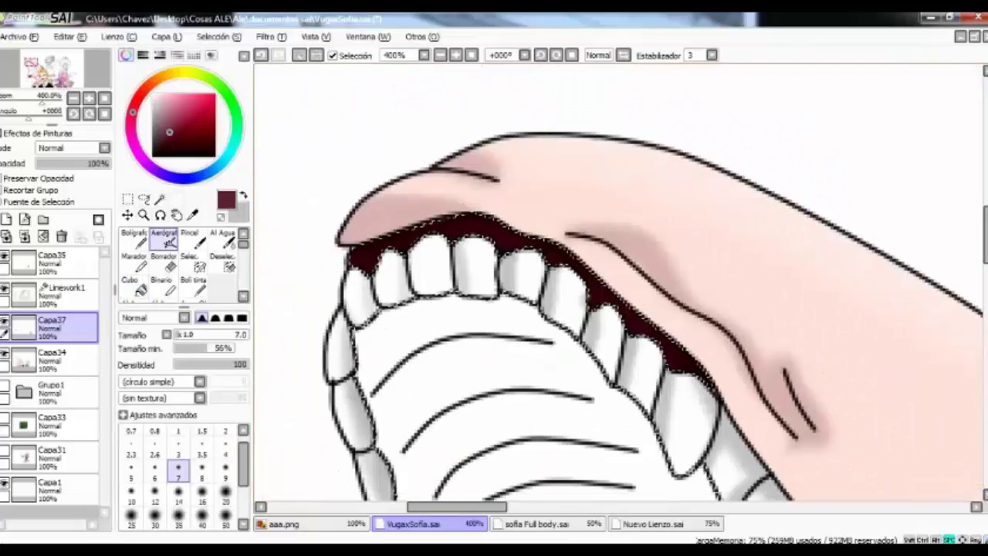
pyautogui.press('a')
pyautogui.click(154, 136)
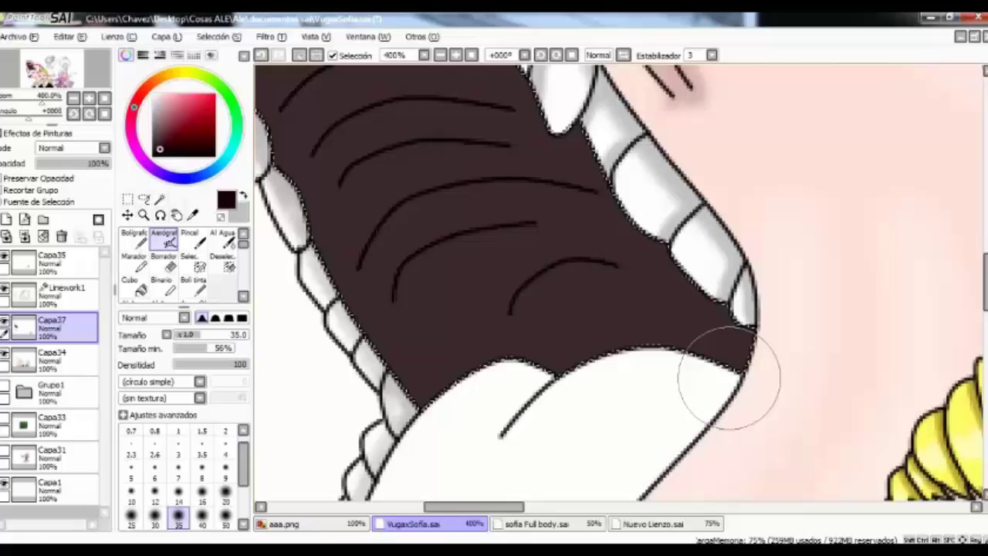
pyautogui.moveTo(729, 375); pyautogui.dragTo(486, 419)
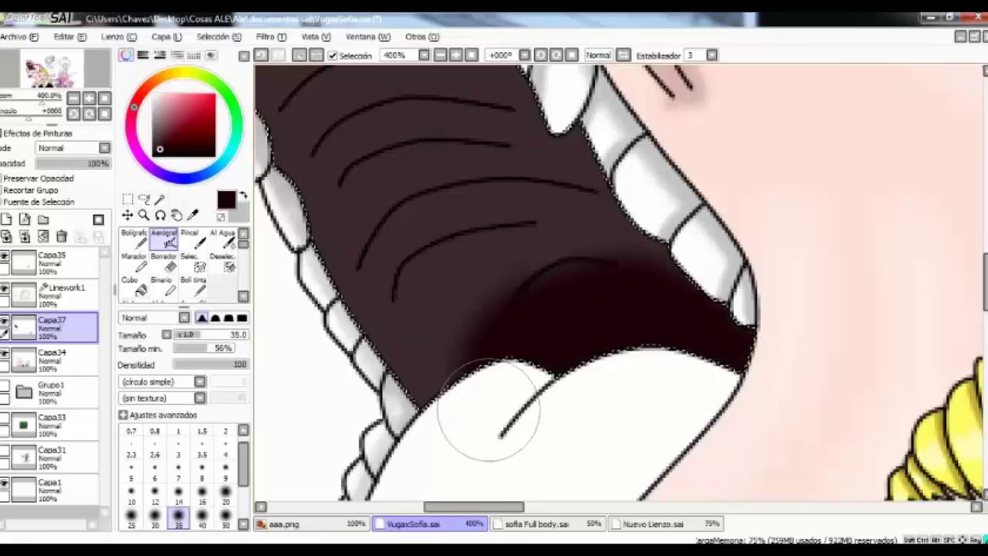
# Shade along the curved ridges of the creature's palate in blackish maroon with the airbrush at size 14.
pyautogui.moveTo(463, 421); pyautogui.dragTo(607, 299)
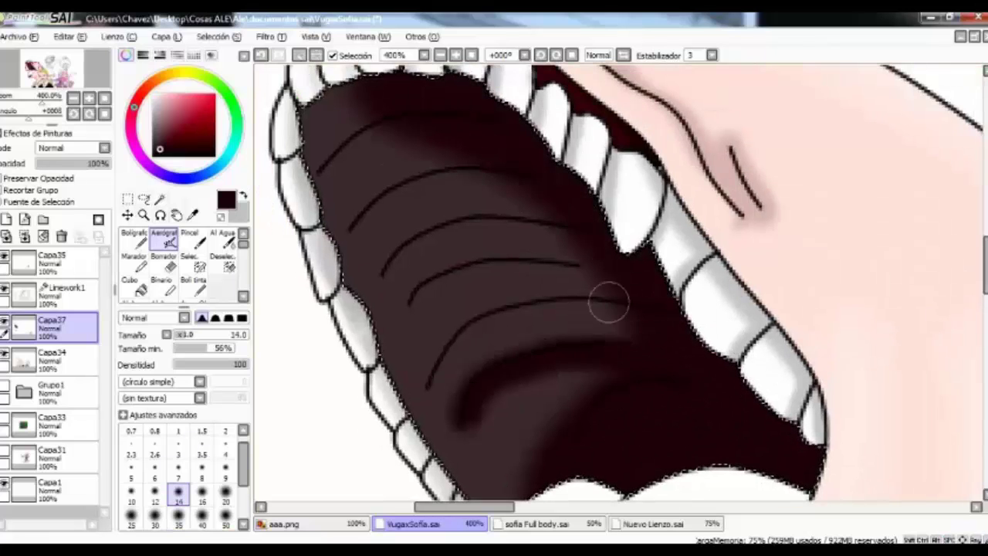
pyautogui.moveTo(425, 390); pyautogui.dragTo(633, 276)
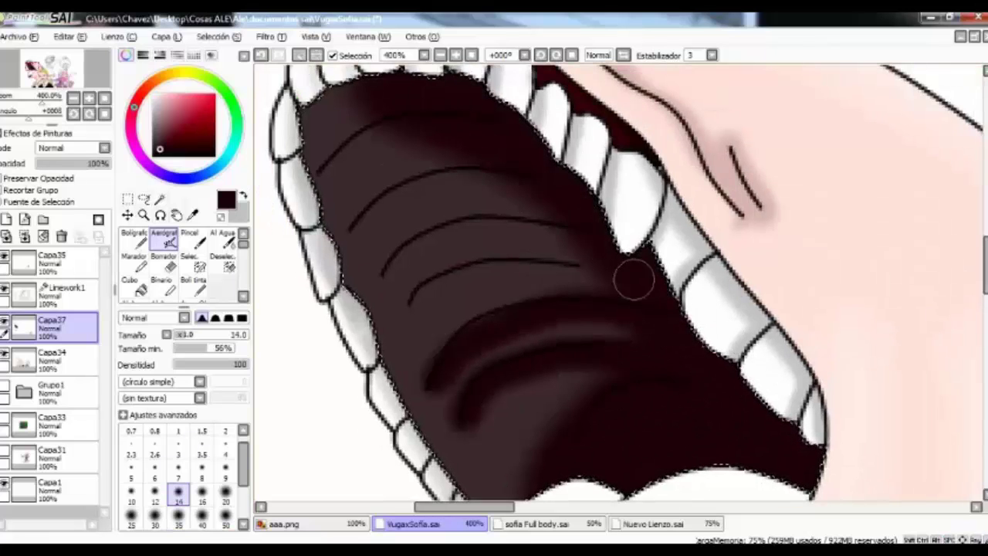
pyautogui.moveTo(409, 313); pyautogui.dragTo(656, 247)
pyautogui.moveTo(417, 255); pyautogui.dragTo(582, 205)
pyautogui.moveTo(378, 282); pyautogui.dragTo(457, 216)
pyautogui.moveTo(356, 232); pyautogui.dragTo(375, 215)
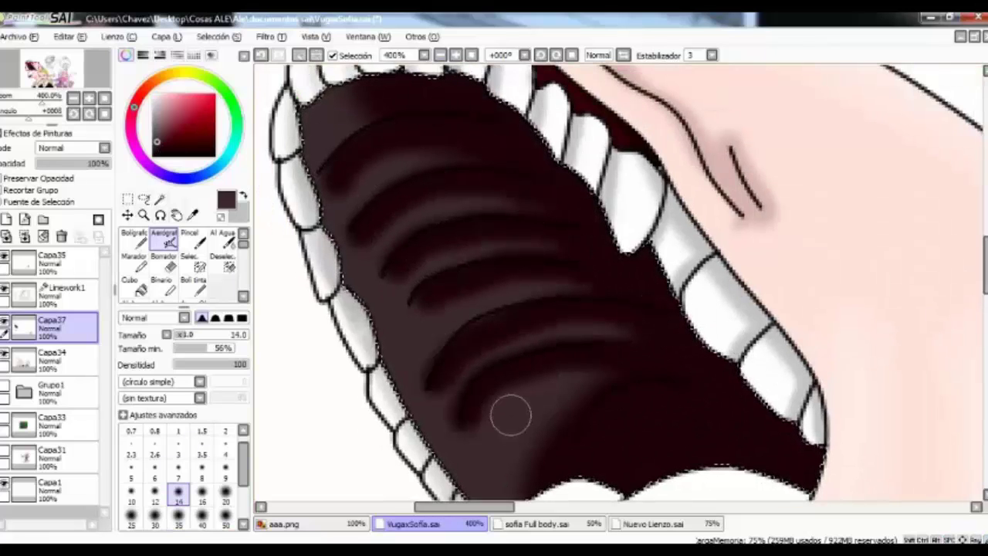
# Lighten the areas between the palate ridges with dark greyish brown to trim and soften the ridge shadows.
pyautogui.moveTo(510, 412)
pyautogui.mouseDown()
pyautogui.moveTo(432, 378)
pyautogui.moveTo(415, 401)
pyautogui.moveTo(443, 303)
pyautogui.moveTo(463, 294)
pyautogui.moveTo(440, 292)
pyautogui.moveTo(433, 262)
pyautogui.moveTo(356, 250)
pyautogui.moveTo(411, 217)
pyautogui.moveTo(345, 198)
pyautogui.moveTo(382, 165)
pyautogui.mouseUp()
pyautogui.moveTo(483, 338); pyautogui.dragTo(530, 386)
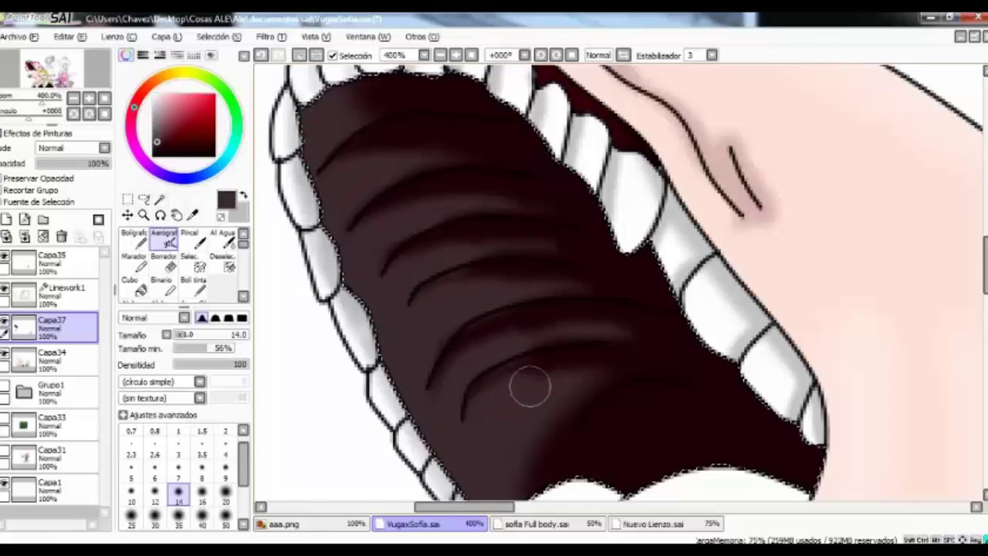
pyautogui.scroll(-3, 485, 335)
pyautogui.hotkey('ctrl', 'z')
# Wand-select the creature's tongue on Linework1, fill it with dusty mauve on Capa37, and ready the airbrush.
pyautogui.keyDown('alt'); pyautogui.click(433, 286); pyautogui.keyUp('alt')
pyautogui.click(160, 199)
pyautogui.click(479, 348)
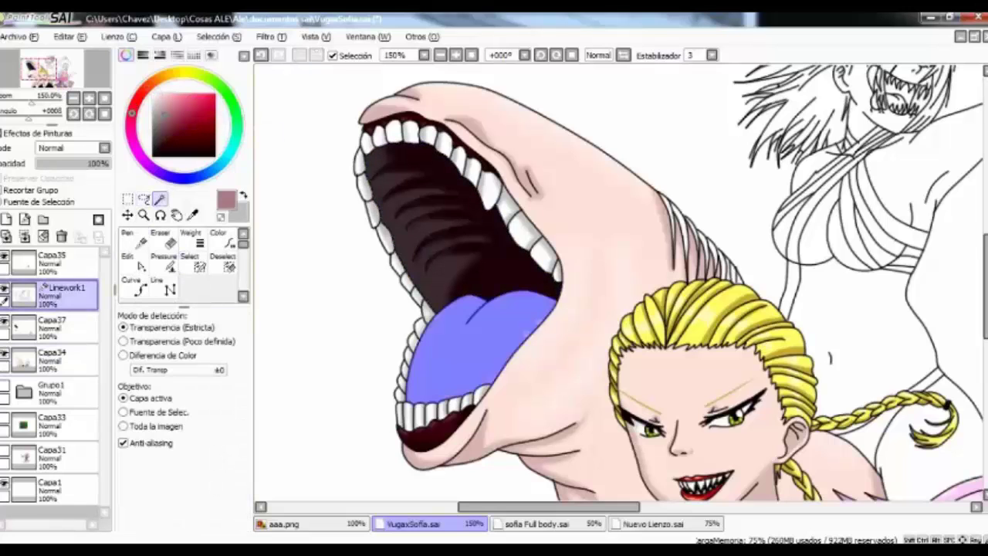
pyautogui.click(50, 325)
pyautogui.click(132, 286)
pyautogui.click(479, 347)
pyautogui.click(164, 238)
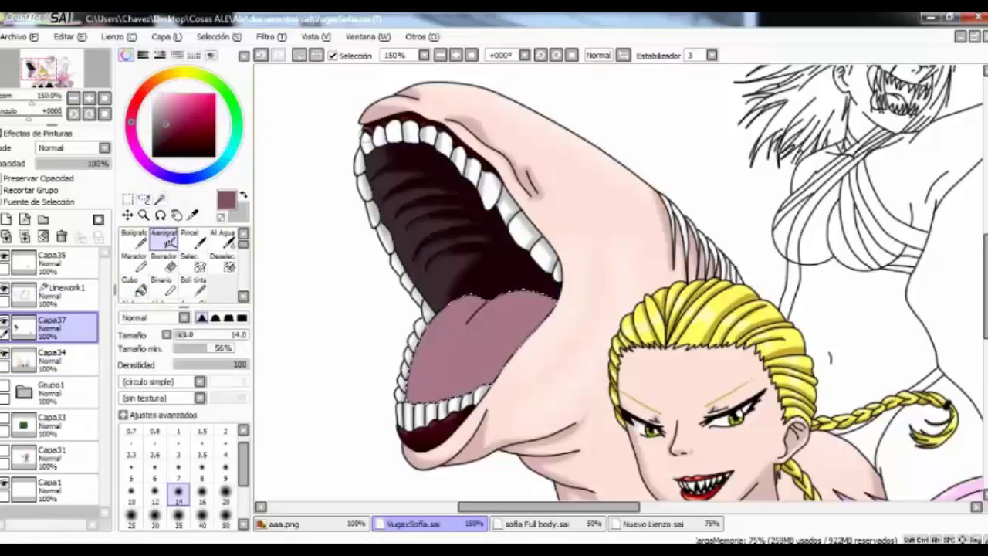
# Shade the back, centre crease and inner edge of the tongue in darker mauve with the size 14 airbrush and clear the selection.
pyautogui.scroll(3, 494, 271)
pyautogui.moveTo(556, 217); pyautogui.dragTo(496, 178)
pyautogui.moveTo(575, 214)
pyautogui.mouseDown()
pyautogui.moveTo(495, 305)
pyautogui.moveTo(448, 424)
pyautogui.mouseUp()
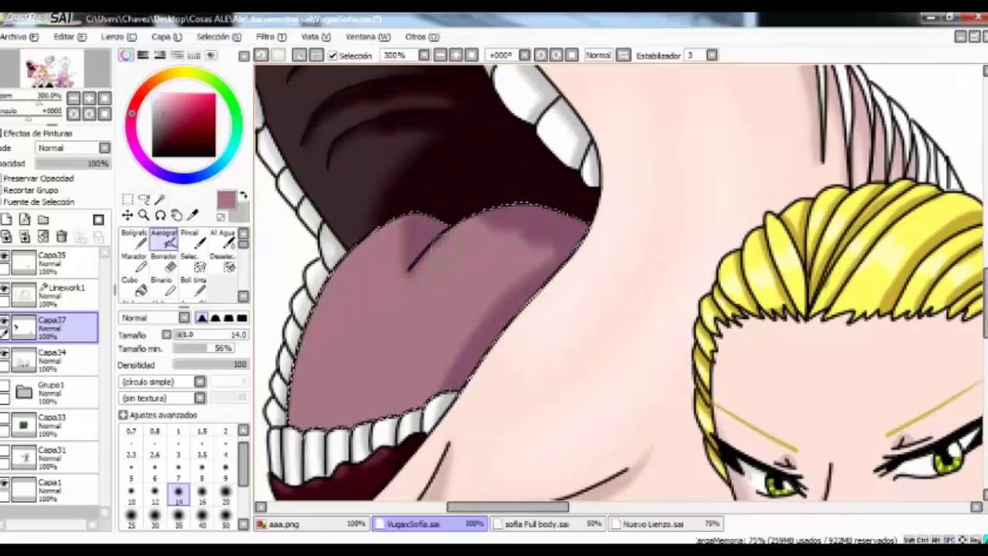
pyautogui.click(143, 199)
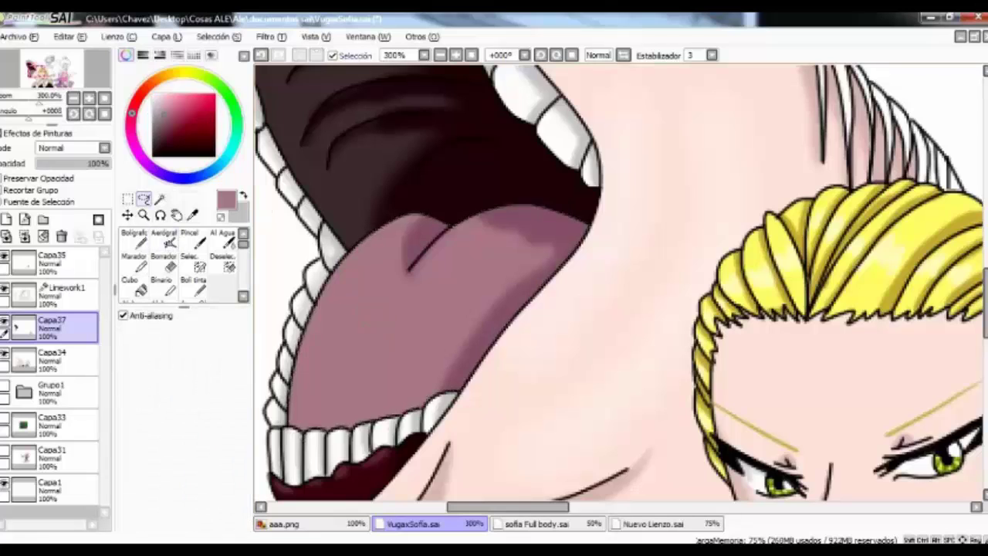
# Wand-select the areas around the creature's back spines on Linework1, closing the gaps with the selection pen.
pyautogui.moveTo(695, 232); pyautogui.dragTo(317, 340)
pyautogui.click(160, 200)
pyautogui.click(464, 231)
pyautogui.click(50, 292)
pyautogui.click(502, 193)
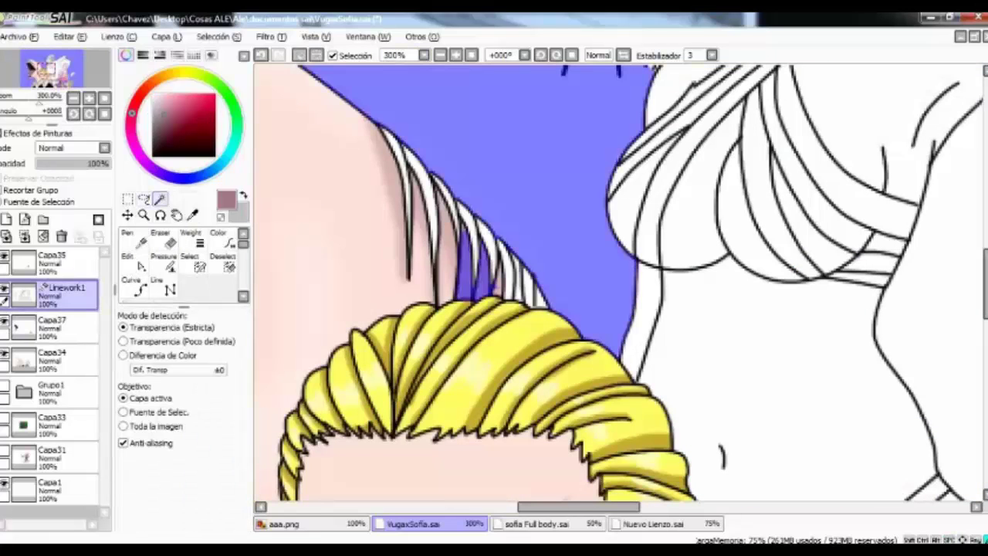
pyautogui.click(348, 193)
pyautogui.scroll(1, 521, 204)
pyautogui.click(199, 266)
pyautogui.moveTo(349, 193); pyautogui.dragTo(370, 70)
pyautogui.click(160, 199)
pyautogui.click(371, 347)
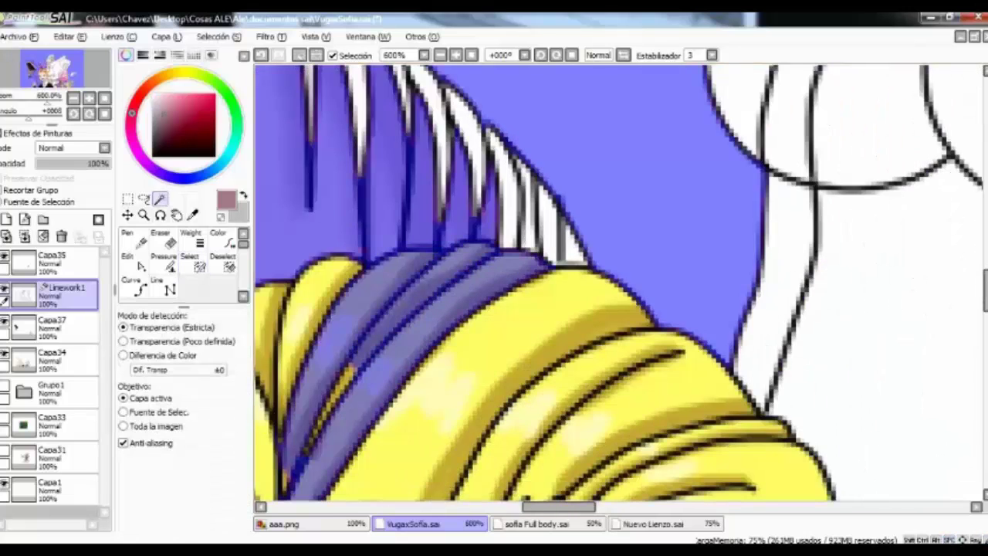
# Fill the creature's back spines with black on Capa37.
pyautogui.scroll(3, 618, 282)
pyautogui.click(50, 324)
pyautogui.click(133, 288)
pyautogui.click(153, 156)
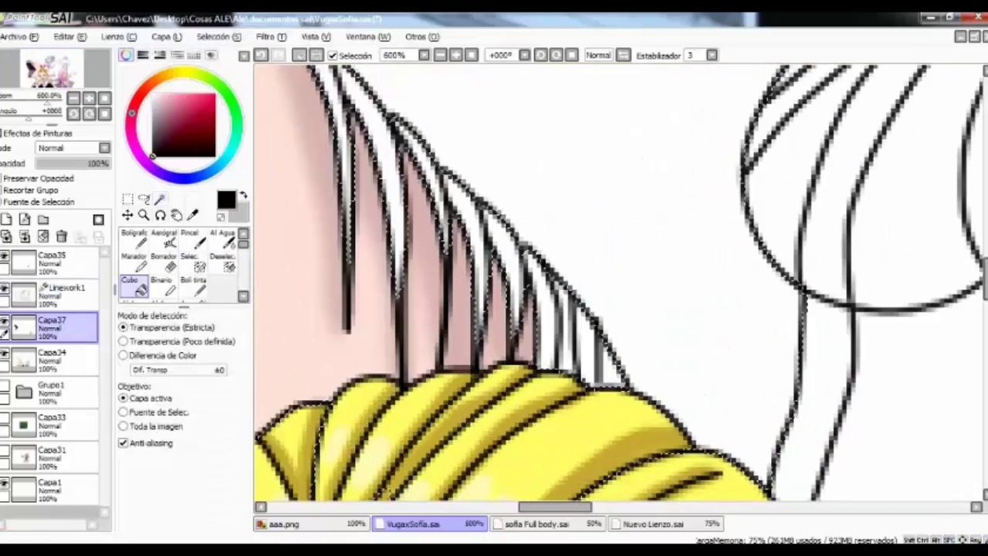
pyautogui.click(482, 324)
pyautogui.scroll(2, 482, 324)
# Paint soft grey highlights on the black spines on Capa37 with the airbrush at size 14 and density 45.
pyautogui.click(51, 259)
pyautogui.click(164, 239)
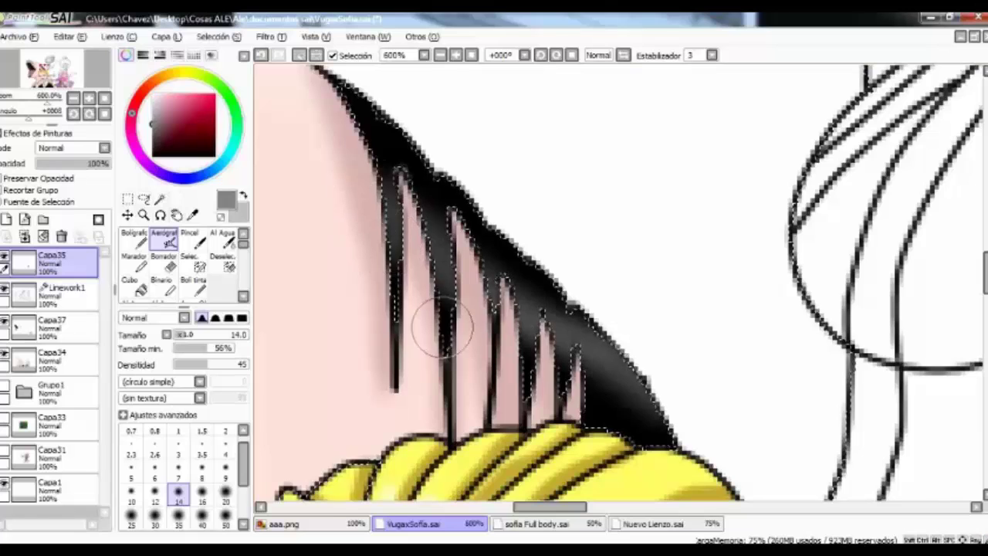
pyautogui.click(50, 324)
pyautogui.click(50, 357)
pyautogui.click(50, 324)
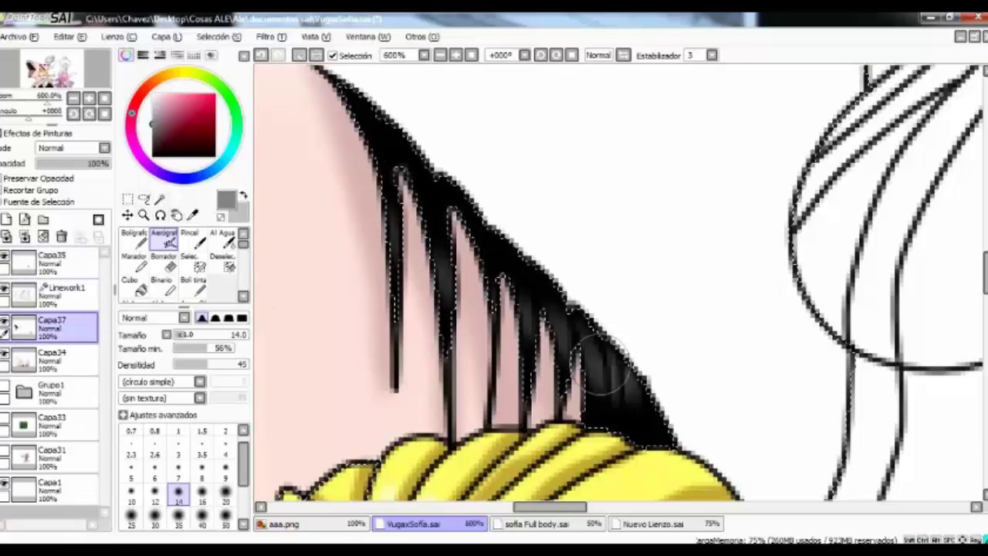
# Clear the selection and merge Capa37 down into Capa34.
pyautogui.click(144, 198)
pyautogui.scroll(-5, 618, 282)
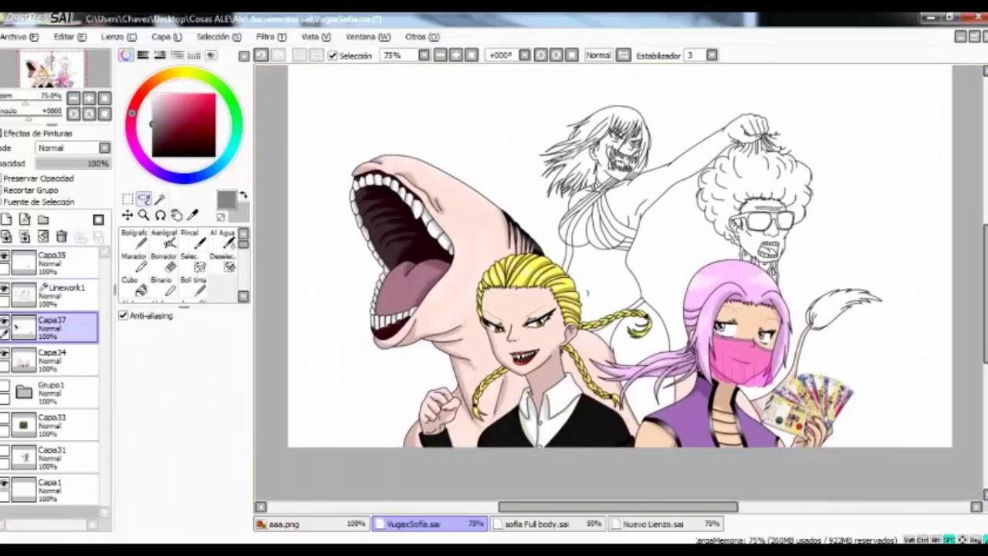
pyautogui.click(62, 237)
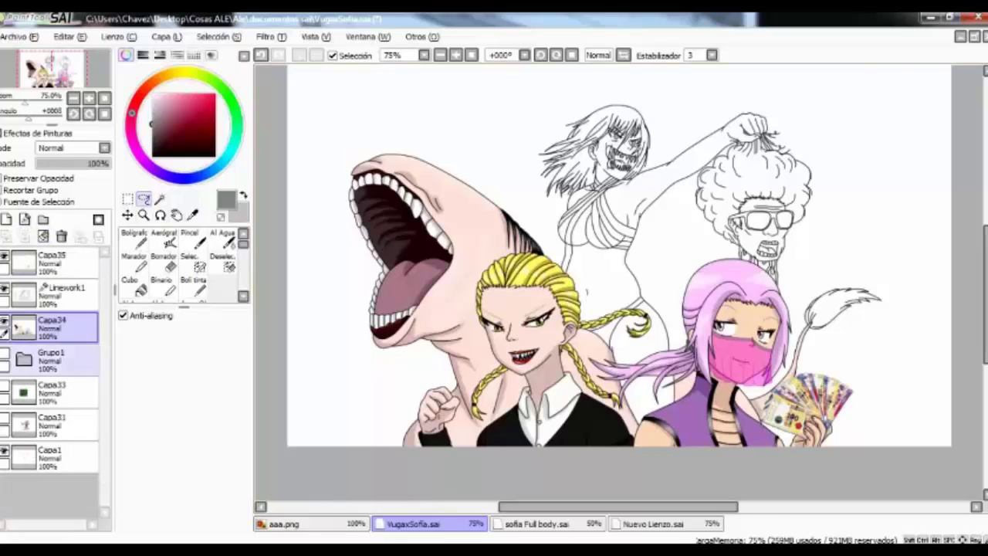
# Wand-select the hair tuft at the end of the tail beside the pink-haired character on Linework1.
pyautogui.click(54, 292)
pyautogui.click(159, 199)
pyautogui.scroll(2, 617, 282)
pyautogui.click(842, 298)
pyautogui.scroll(2, 618, 281)
pyautogui.scroll(4, 735, 240)
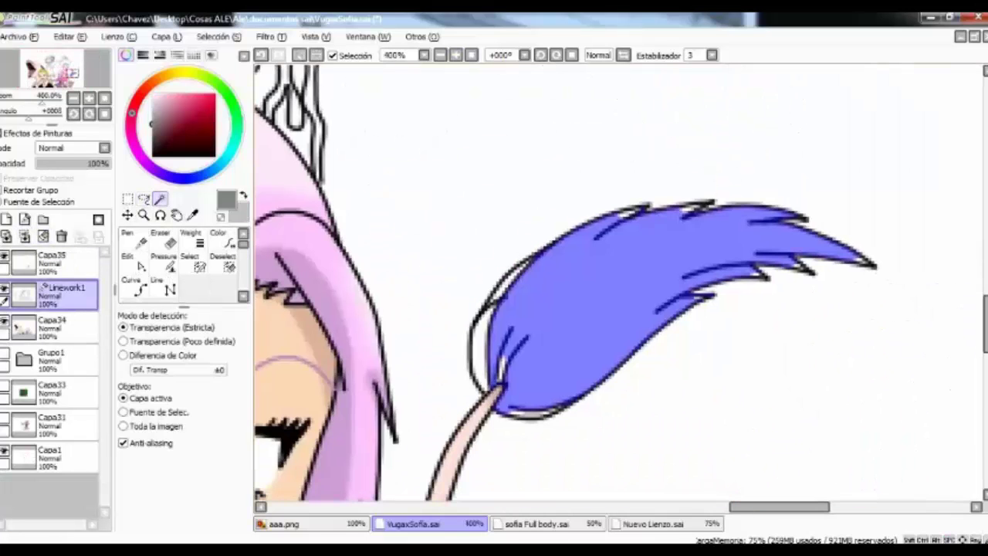
# Activate Capa34 and add the missed slivers and tips of the tail tuft to the selection with the size 3 selection pen.
pyautogui.click(54, 324)
pyautogui.click(199, 263)
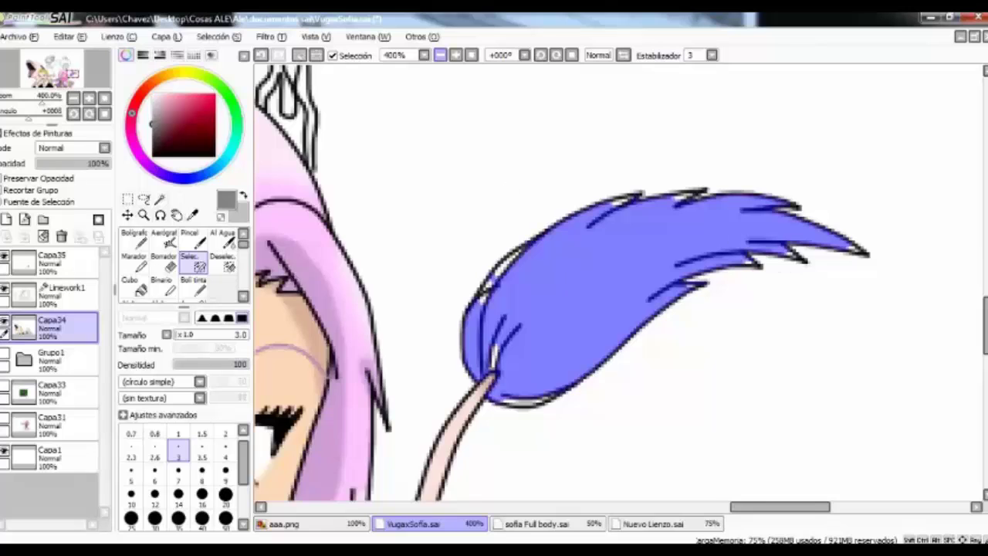
pyautogui.scroll(1, 618, 281)
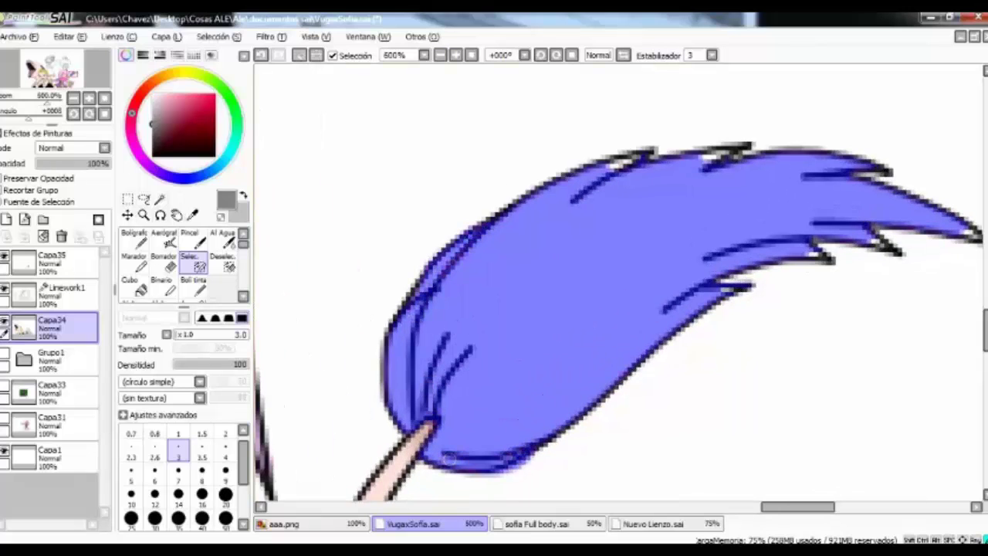
pyautogui.hscroll(3, 617, 282)
pyautogui.scroll(2, 618, 282)
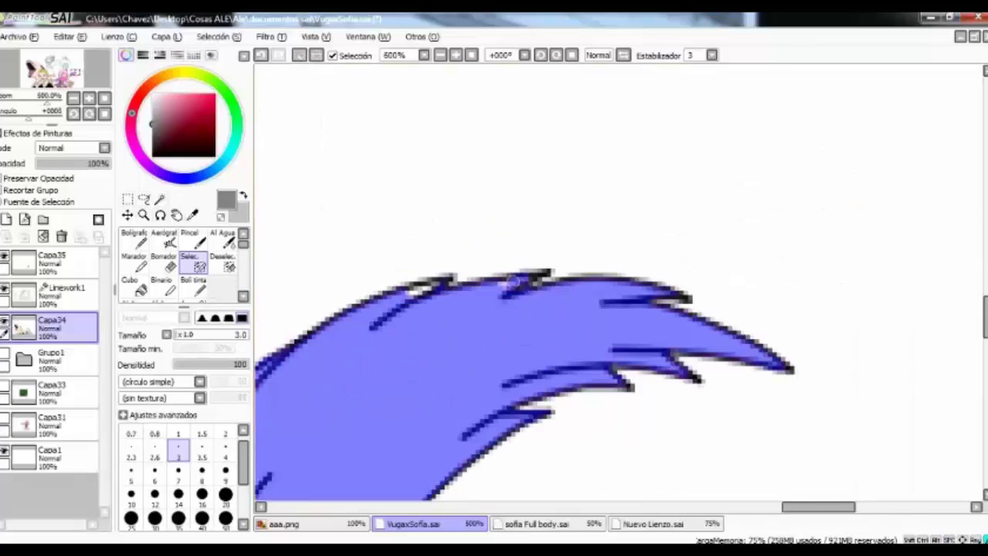
# Fill the selected tail tuft with near-black on Capa34.
pyautogui.click(132, 284)
pyautogui.click(464, 332)
pyautogui.hscroll(-3, 618, 282)
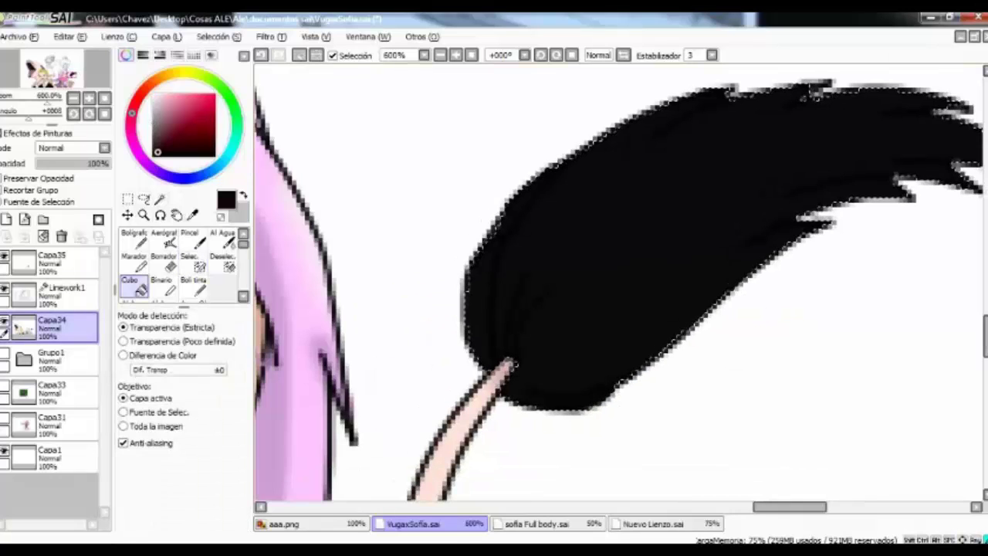
# Airbrush black shading along the tail tuft's edges at sizes 14 and 7, and fine strands at size 1 with density 45.
pyautogui.press('v')
pyautogui.hscroll(3, 655, 284)
pyautogui.scroll(1, 654, 284)
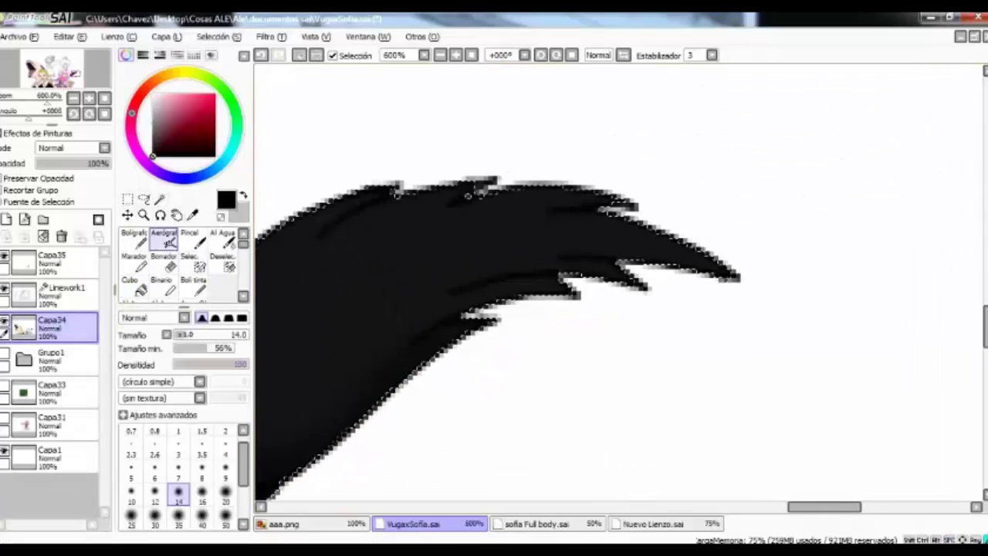
pyautogui.hscroll(-3, 305, 234)
pyautogui.scroll(-1, 304, 234)
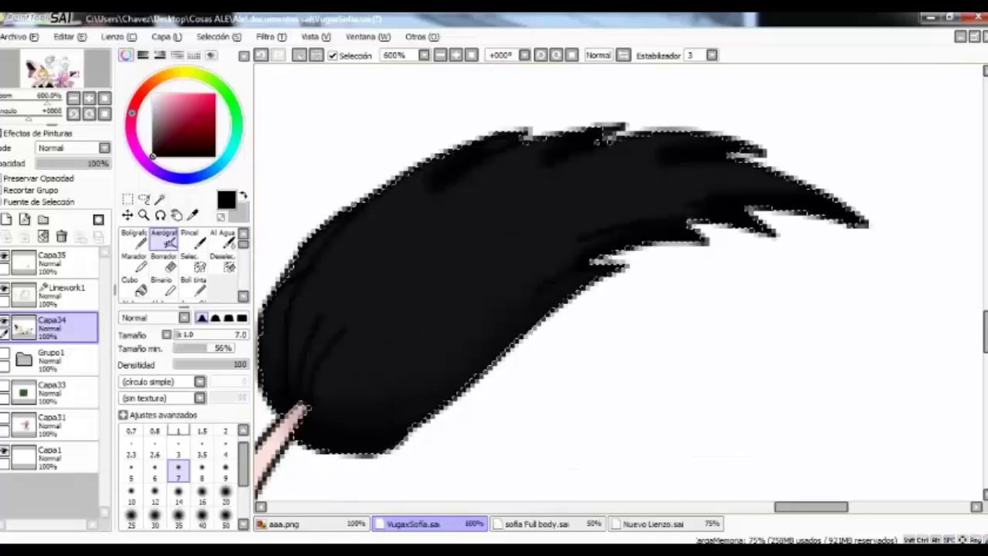
pyautogui.click(178, 430)
pyautogui.click(207, 364)
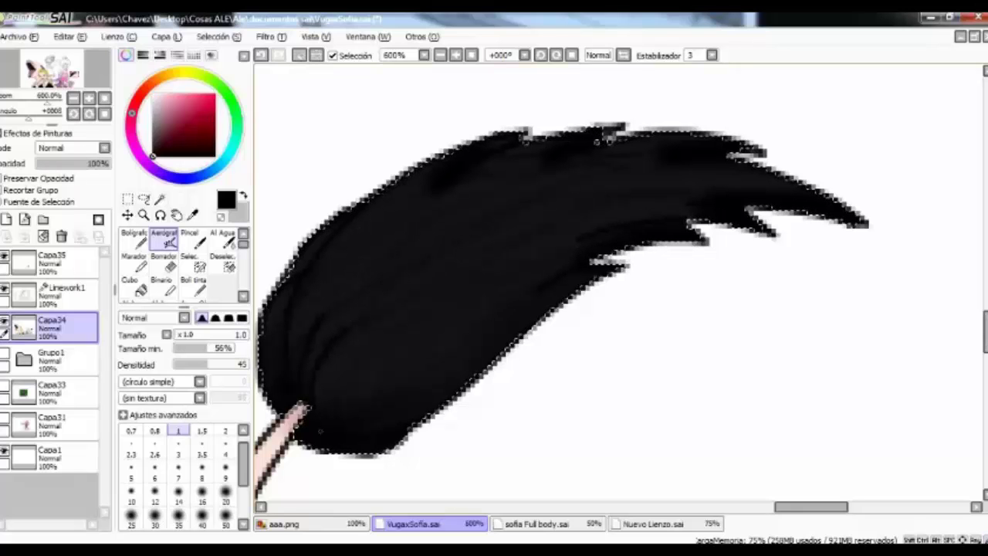
# Airbrush a soft light-grey highlight onto the tail tuft at size 35 and clear the selection.
pyautogui.press('l')
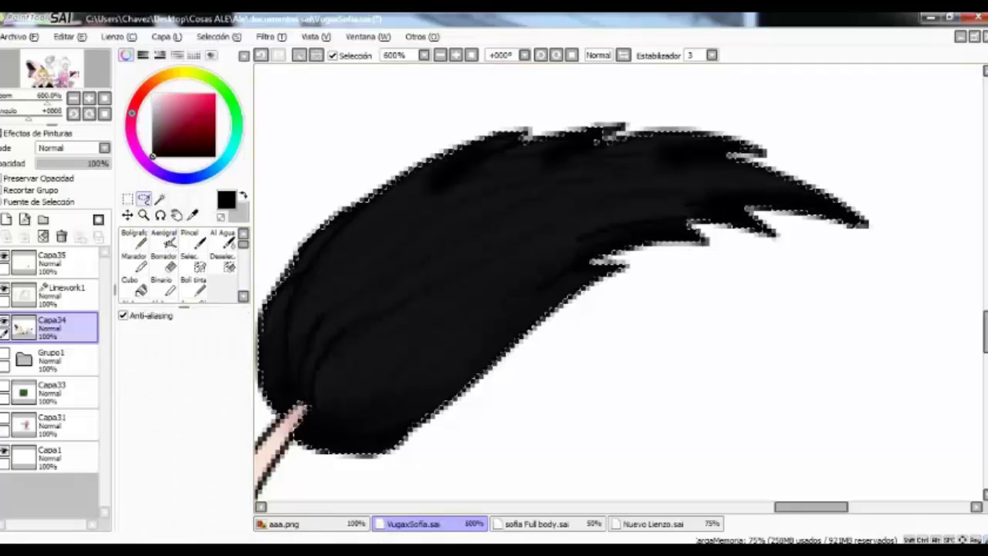
pyautogui.press('b')
pyautogui.moveTo(577, 453); pyautogui.dragTo(640, 99)
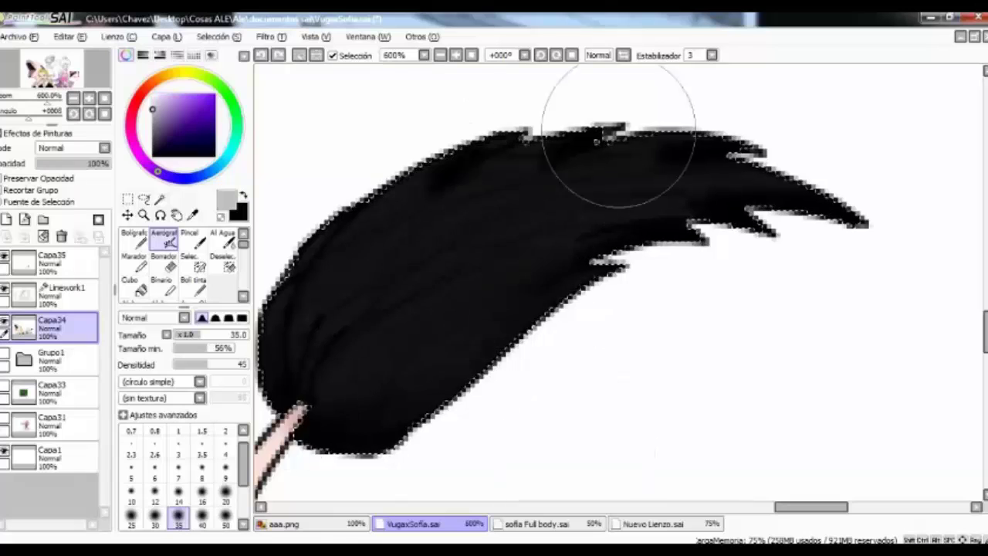
pyautogui.press('-')
pyautogui.press('-')
pyautogui.press('m')
pyautogui.press('-')
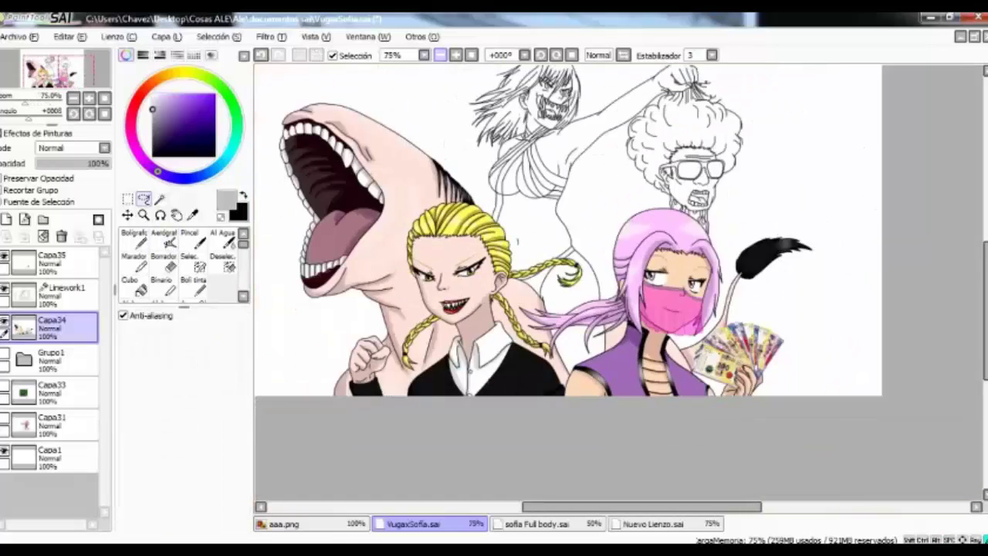
# Sample a peach skin tone and wand-select the bandaged woman's body, face, raised arm and hand on Linework1.
pyautogui.keyDown('alt'); pyautogui.click(417, 325); pyautogui.keyUp('alt')
pyautogui.click(62, 292)
pyautogui.click(160, 200)
pyautogui.click(603, 247)
pyautogui.click(679, 116)
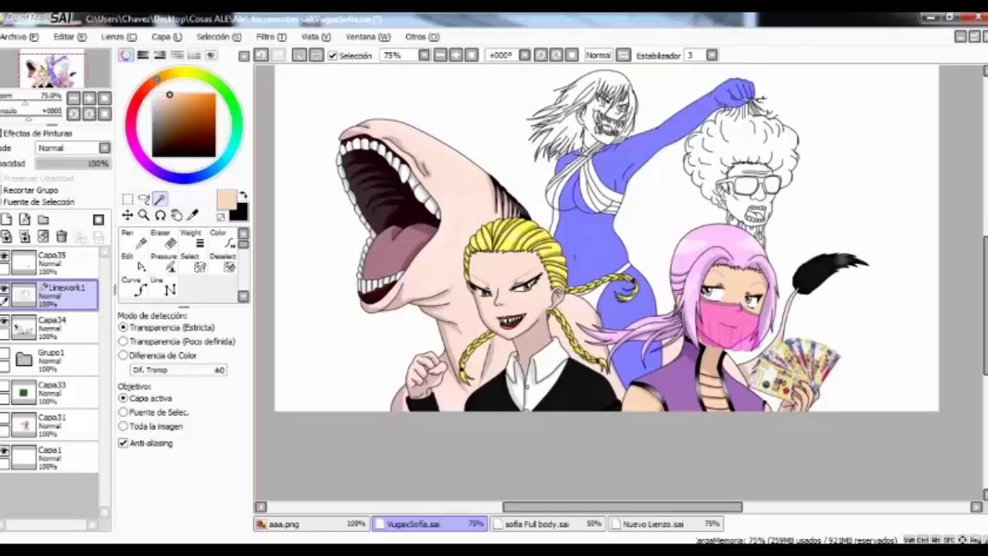
pyautogui.press('+')
pyautogui.press('+')
pyautogui.click(540, 309)
pyautogui.click(571, 247)
pyautogui.moveTo(888, 193); pyautogui.dragTo(347, 193)
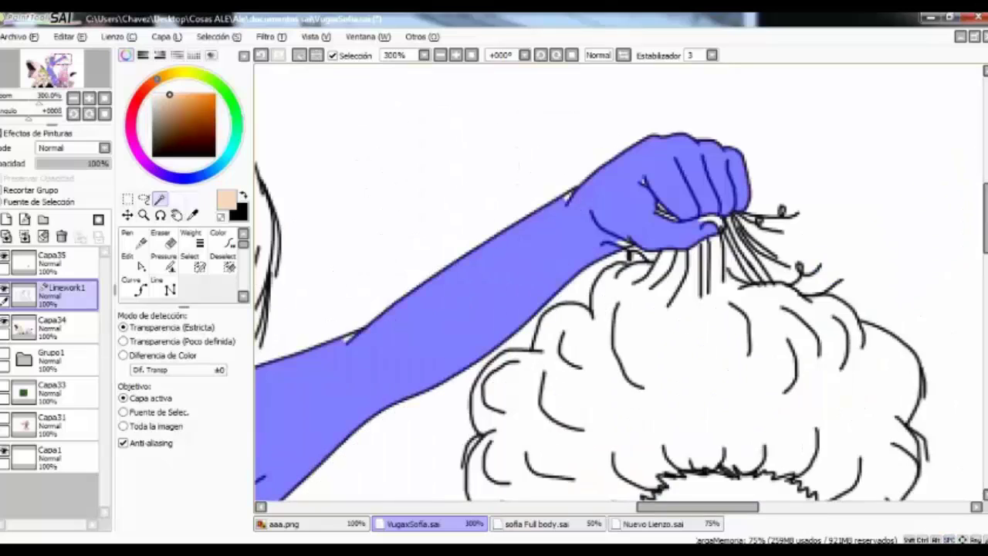
# Add the missed gaps in the raised fist to the selection with the size 3 selection pen.
pyautogui.press('+')
pyautogui.click(199, 266)
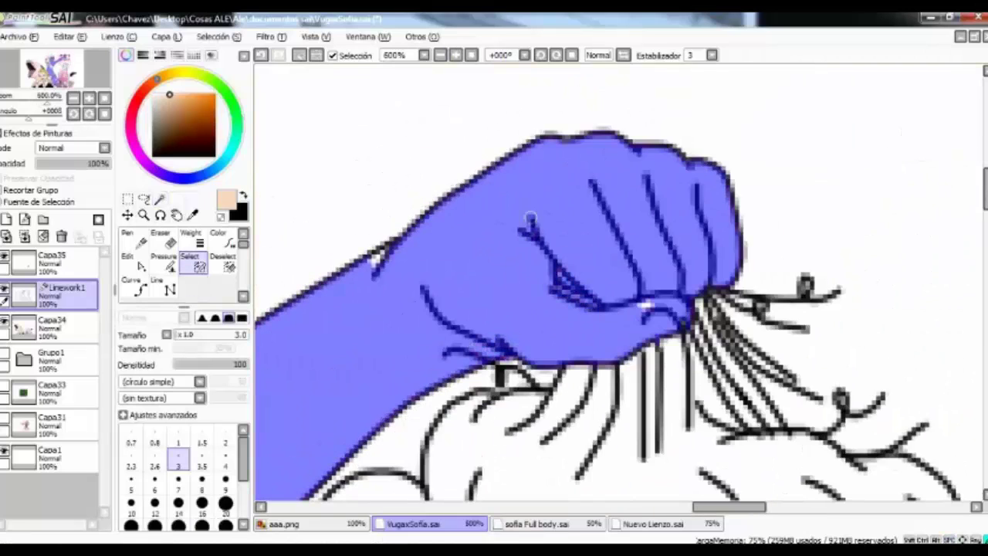
pyautogui.moveTo(376, 258); pyautogui.dragTo(803, 371)
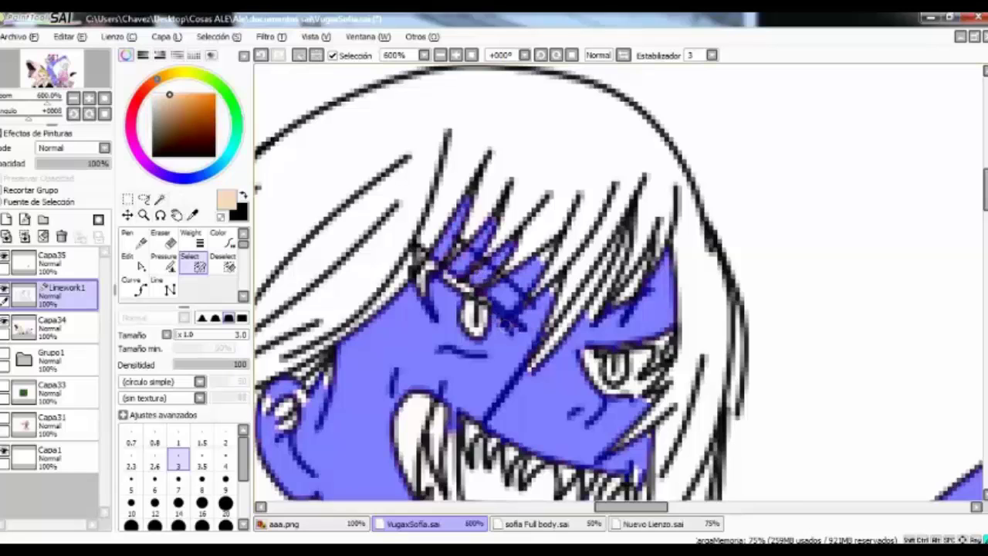
# Add the missed skin around the woman's mouth, ear and bangs to the selection with the selection pen.
pyautogui.scroll(-3, 618, 282)
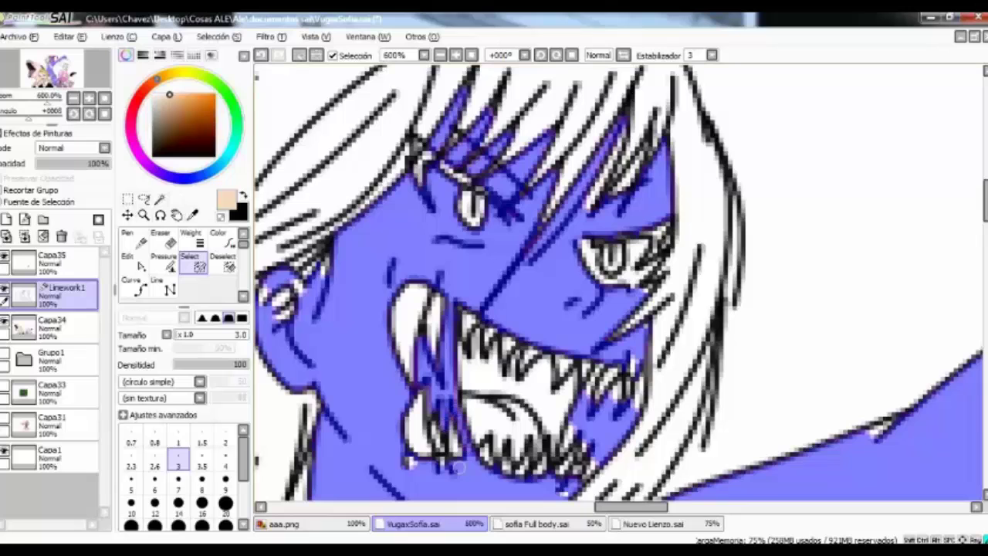
pyautogui.hscroll(-3, 618, 282)
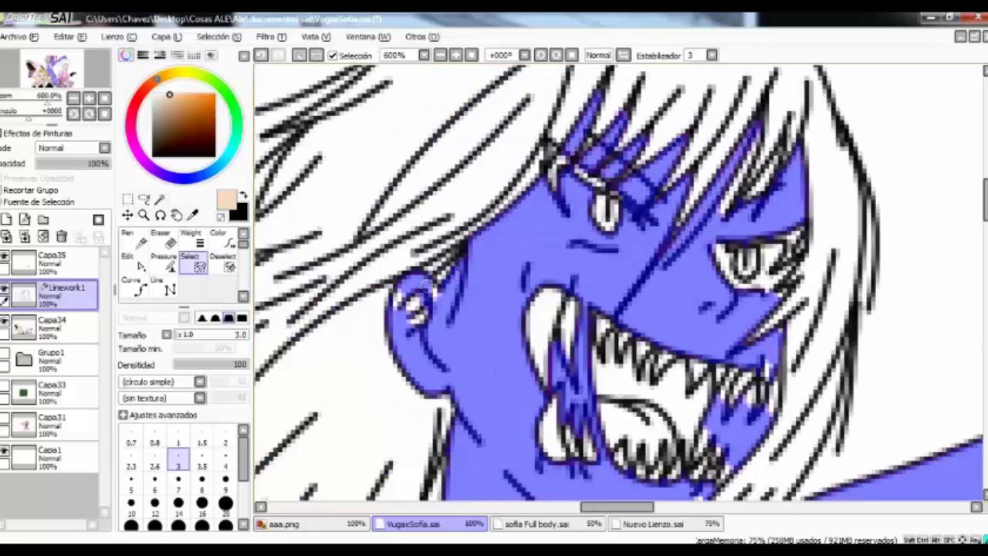
pyautogui.moveTo(396, 315); pyautogui.dragTo(315, 376)
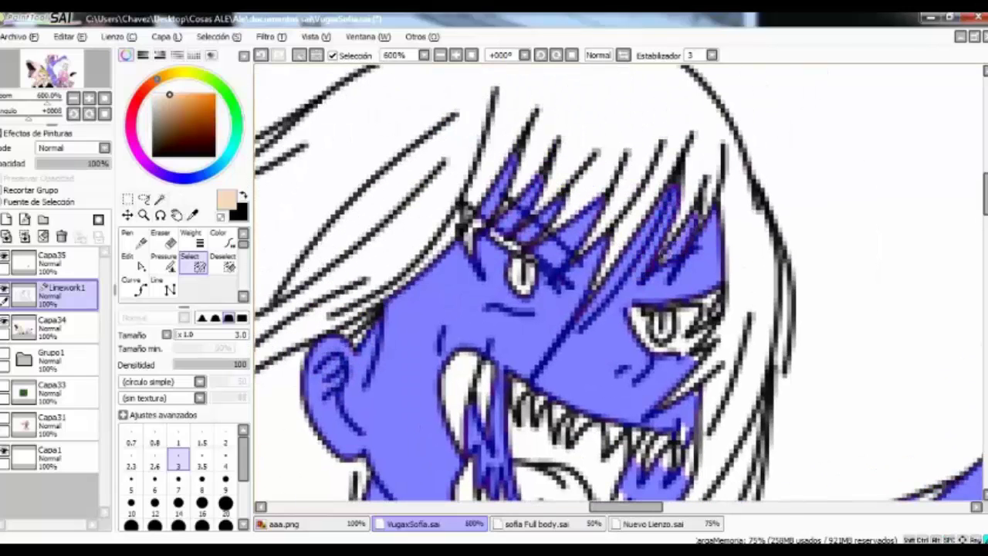
pyautogui.moveTo(663, 360); pyautogui.dragTo(509, 307)
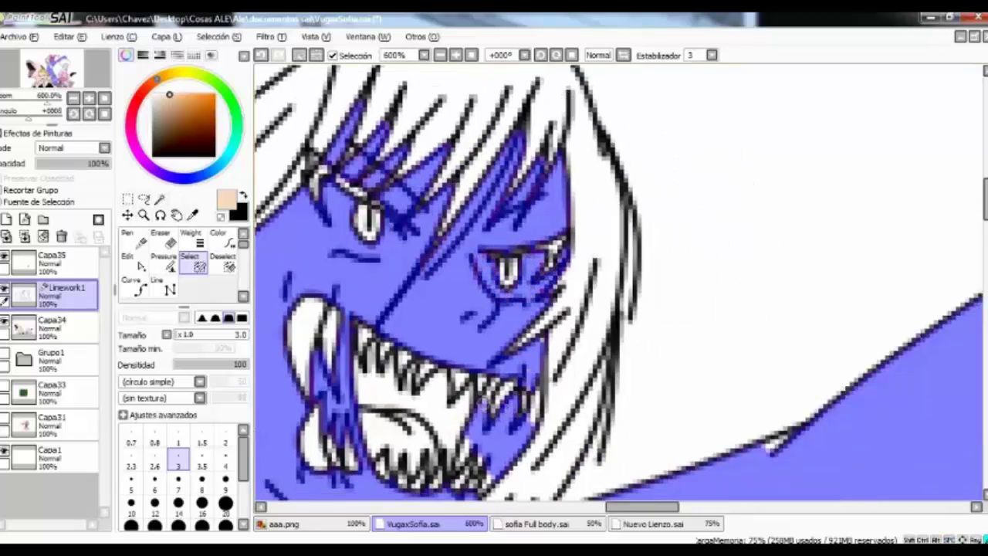
# Add the missed skin slivers beside the woman's cheek hair and around the yellow braid's tip to the selection.
pyautogui.moveTo(541, 309); pyautogui.dragTo(602, 158)
pyautogui.moveTo(541, 325)
pyautogui.mouseDown()
pyautogui.moveTo(660, 166)
pyautogui.moveTo(529, 255)
pyautogui.moveTo(838, 216)
pyautogui.moveTo(579, 185)
pyautogui.mouseUp()
pyautogui.moveTo(540, 402); pyautogui.dragTo(587, 208)
pyautogui.moveTo(678, 300); pyautogui.dragTo(485, 277)
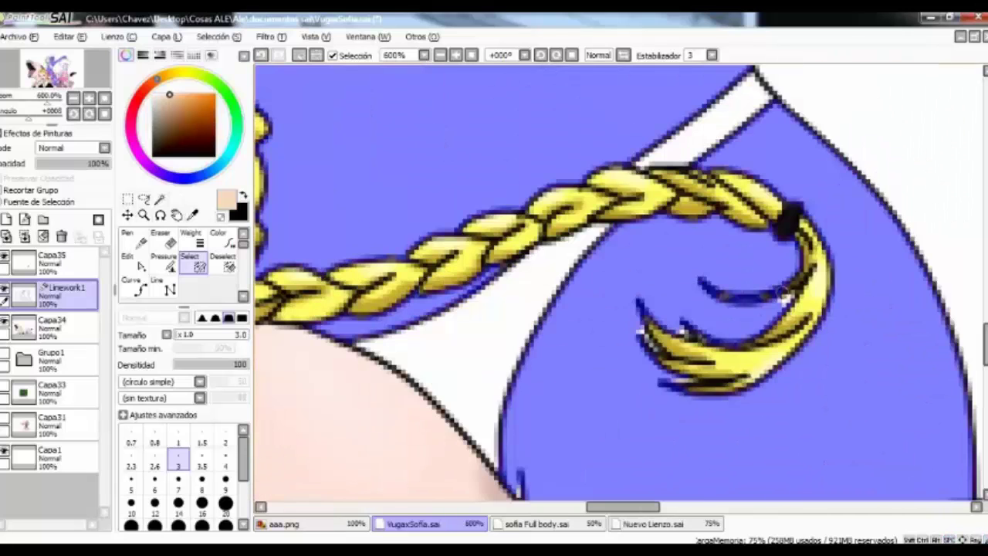
pyautogui.moveTo(633, 319); pyautogui.dragTo(749, 164)
pyautogui.moveTo(633, 386); pyautogui.dragTo(633, 123)
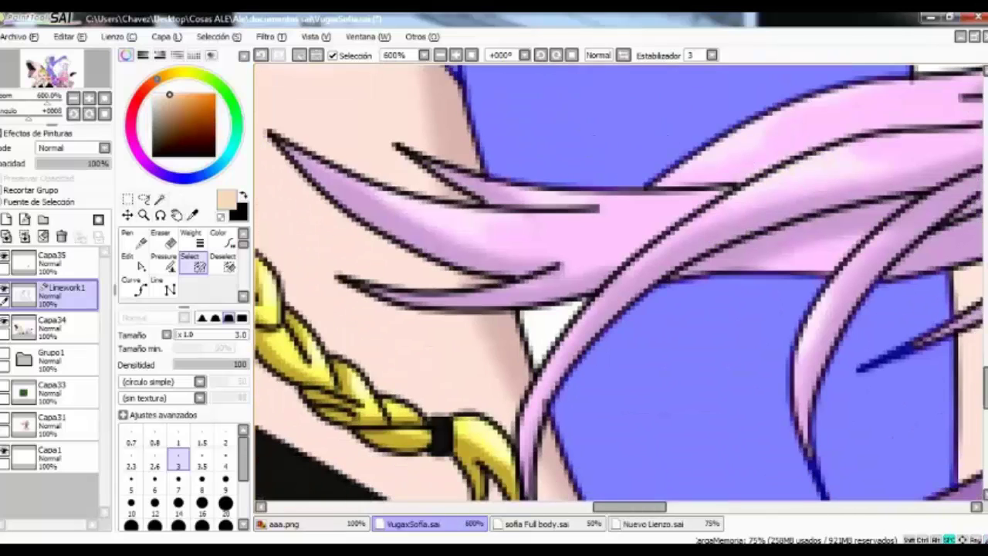
# Activate Capa34 and fill the selected skin of the bandaged woman with the peach tone.
pyautogui.press('w')
pyautogui.scroll(-7, 614, 286)
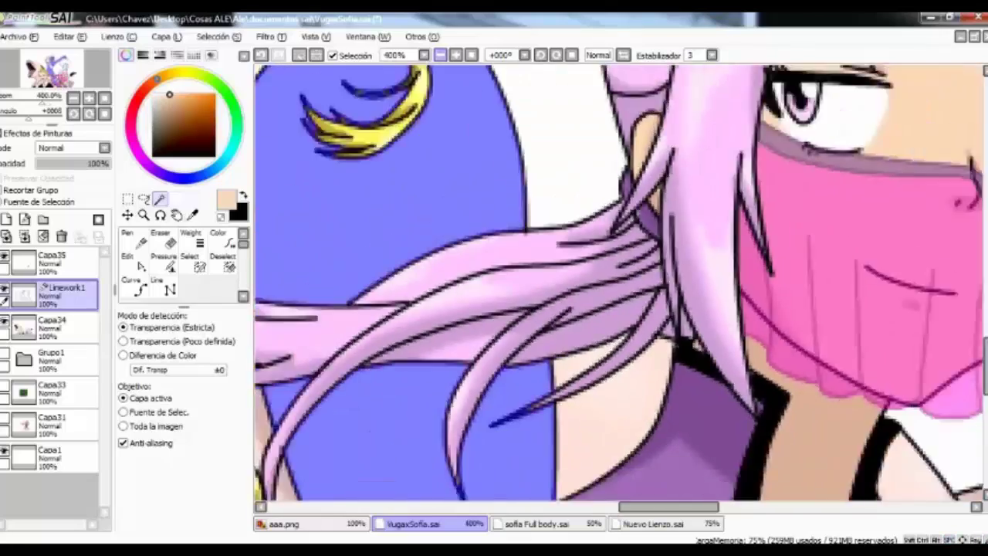
pyautogui.click(50, 324)
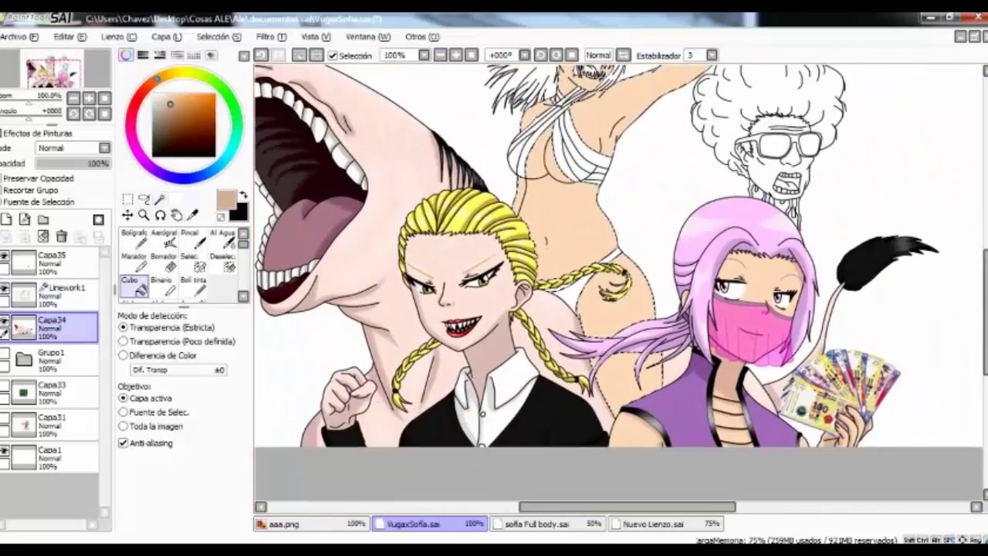
# Airbrush darker tan shading at size 14 on the woman's thigh and on her lower belly above the yellow braid.
pyautogui.press('v')
pyautogui.click(178, 501)
pyautogui.scroll(5, 618, 363)
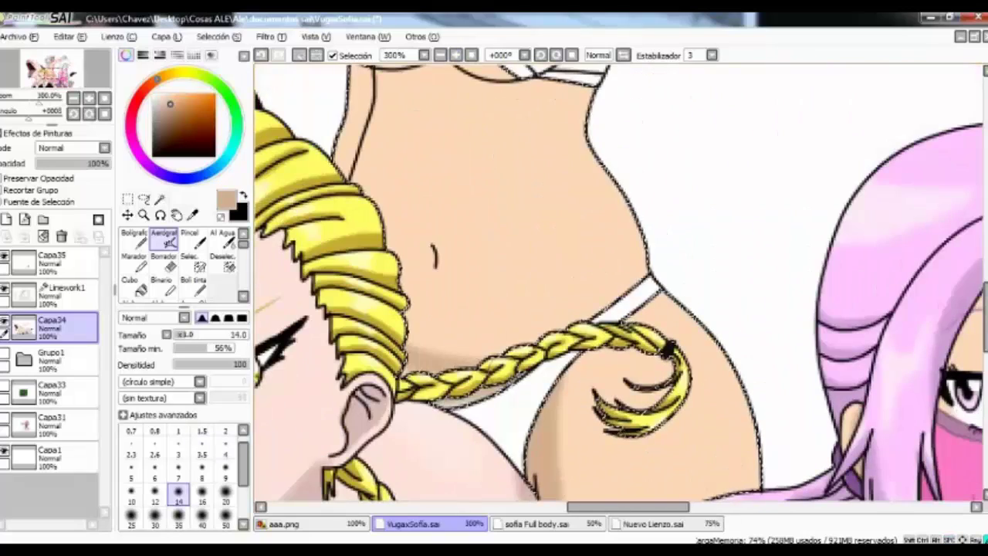
# Shade the skin beneath and between the chest bandages and along both sides of the waist in darker tan.
pyautogui.scroll(3, 539, 229)
pyautogui.moveTo(432, 251); pyautogui.dragTo(538, 229)
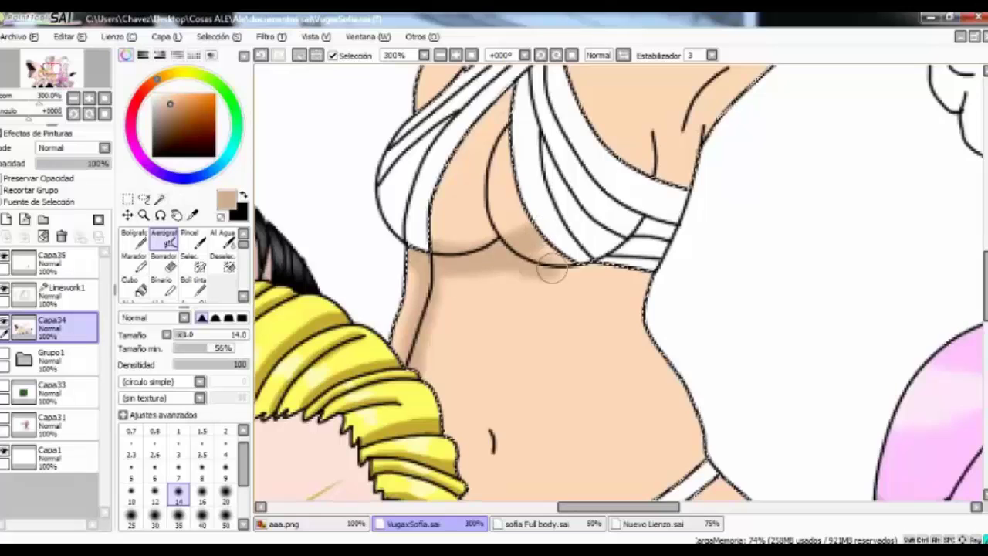
pyautogui.moveTo(552, 269); pyautogui.dragTo(521, 313)
pyautogui.moveTo(594, 301); pyautogui.dragTo(618, 371)
pyautogui.moveTo(494, 293); pyautogui.dragTo(548, 305)
pyautogui.moveTo(618, 355); pyautogui.dragTo(473, 274)
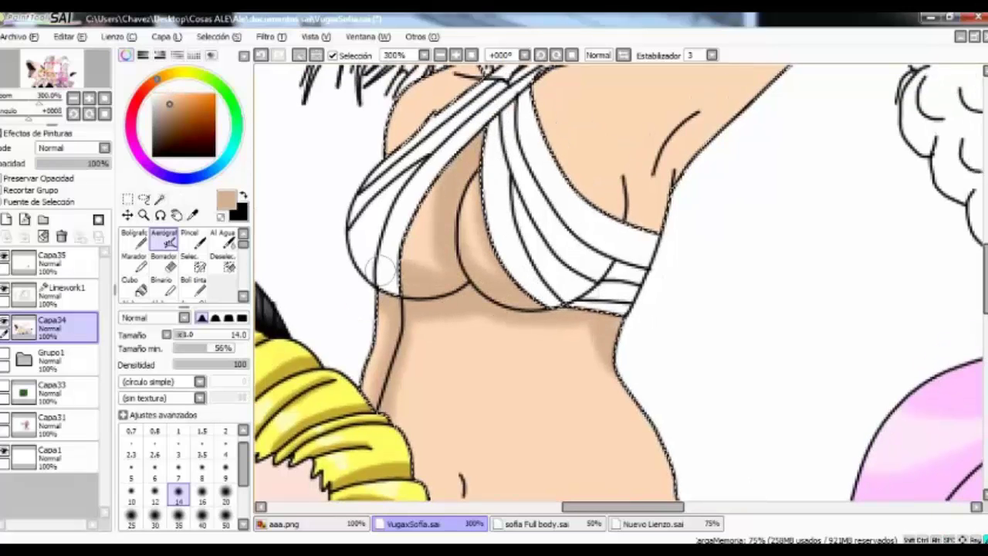
# Shade the woman's neck, shoulders, collarbone, armpit and the underside of her raised arm with the size 14 airbrush.
pyautogui.scroll(10, 378, 266)
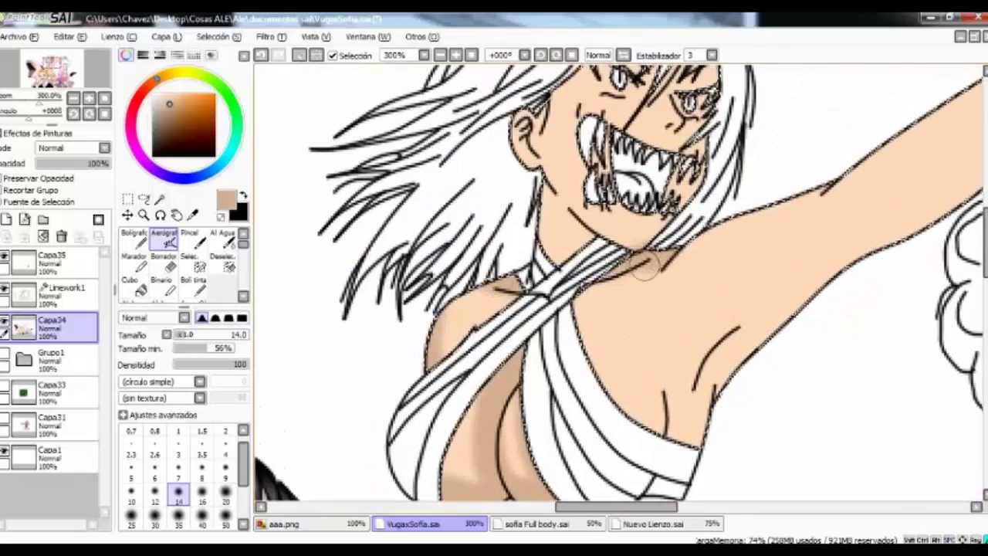
pyautogui.scroll(-5, 610, 200)
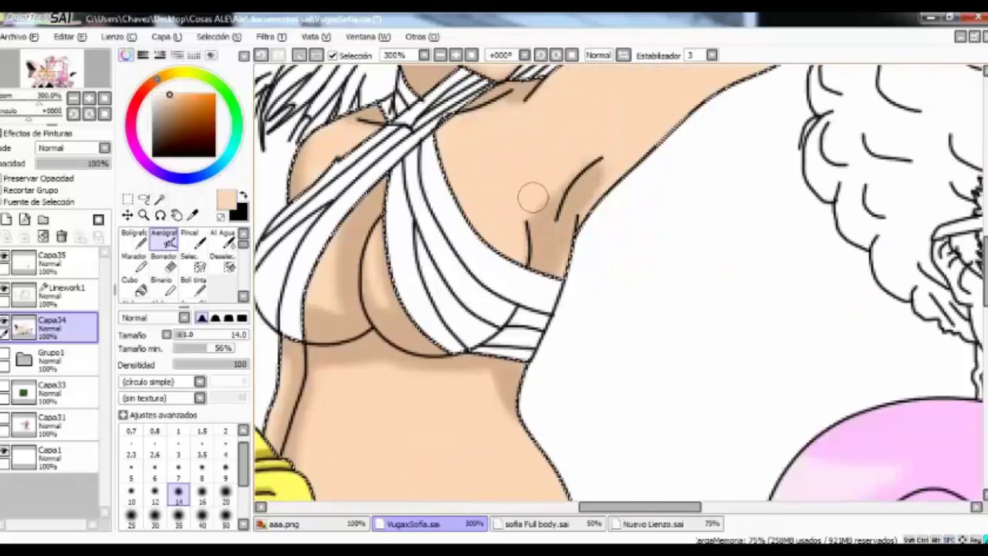
pyautogui.scroll(3, 593, 202)
pyautogui.scroll(3, 656, 232)
pyautogui.hscroll(3, 705, 194)
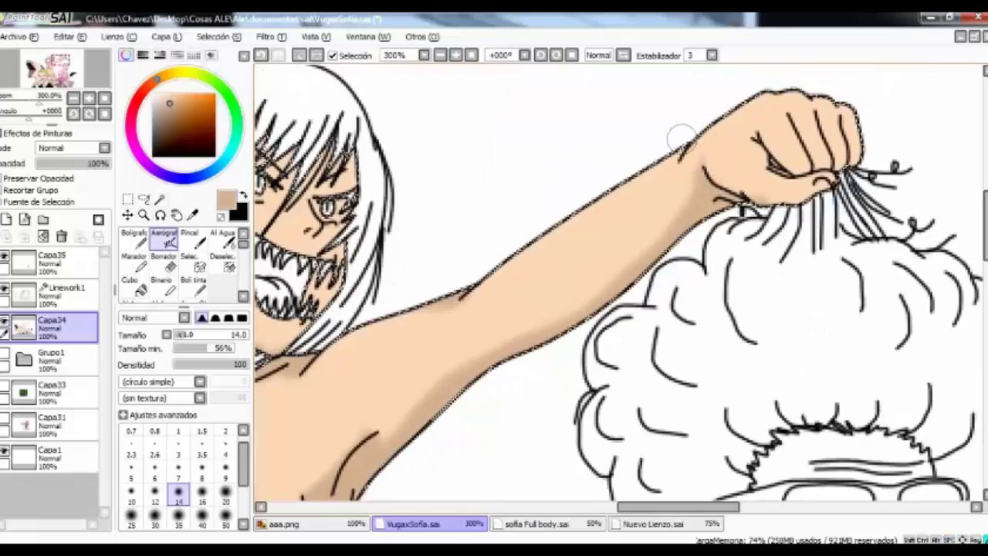
# Shade the raised fist along the thumb and finger creases with the airbrush at size 7.
pyautogui.scroll(2, 606, 278)
pyautogui.hscroll(2, 606, 278)
pyautogui.hotkey('ctrl', '+')
pyautogui.hotkey('ctrl', '+')
pyautogui.press('[')
pyautogui.press('[')
pyautogui.press('[')
pyautogui.press('[')
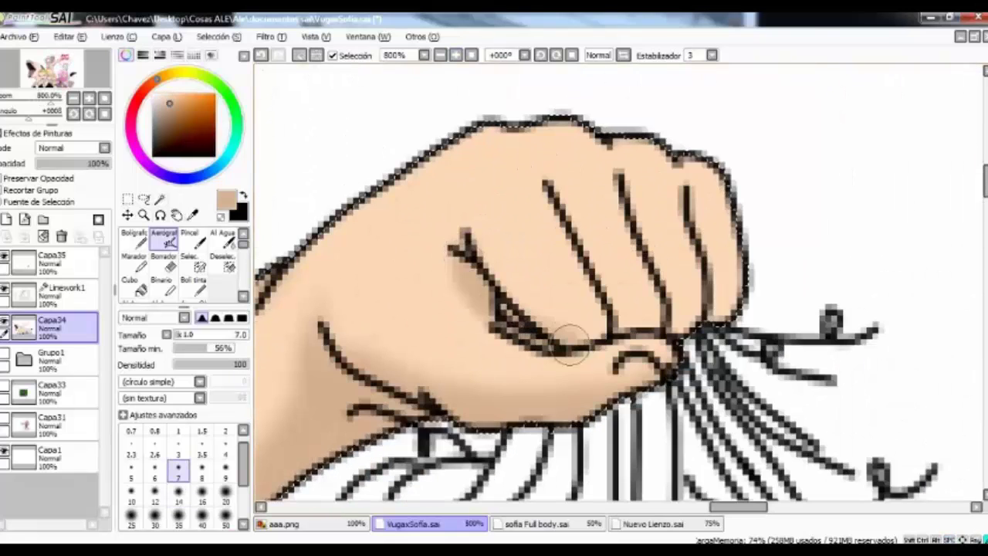
pyautogui.moveTo(616, 282)
pyautogui.mouseDown()
pyautogui.moveTo(682, 322)
pyautogui.moveTo(691, 204)
pyautogui.moveTo(670, 319)
pyautogui.mouseUp()
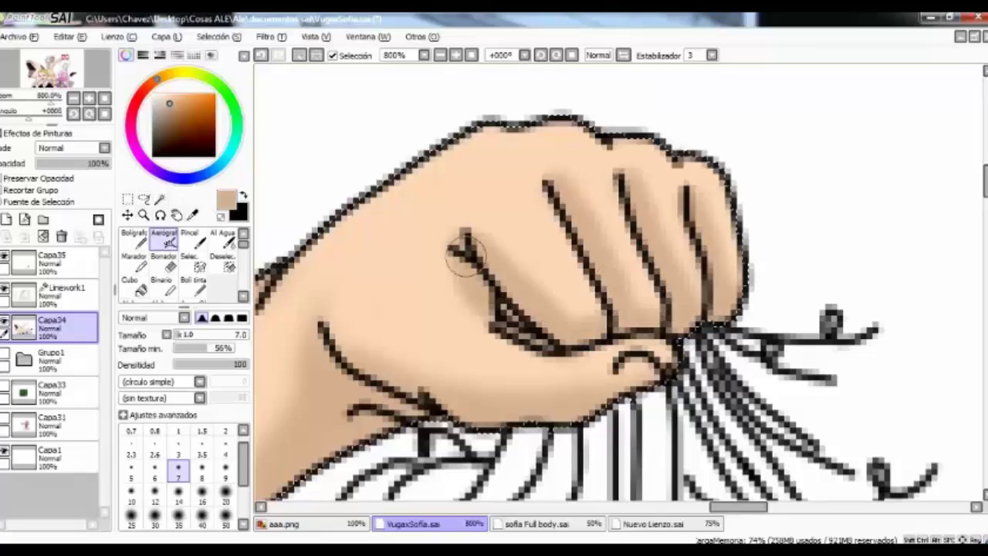
# Shade the woman's face around the mouth, beside the nose and beneath the bangs with the size 7 airbrush.
pyautogui.hotkey('ctrl', '-')
pyautogui.hotkey('ctrl', '-')
pyautogui.scroll(3, 465, 251)
pyautogui.hotkey('ctrl', '+')
pyautogui.hotkey('ctrl', '+')
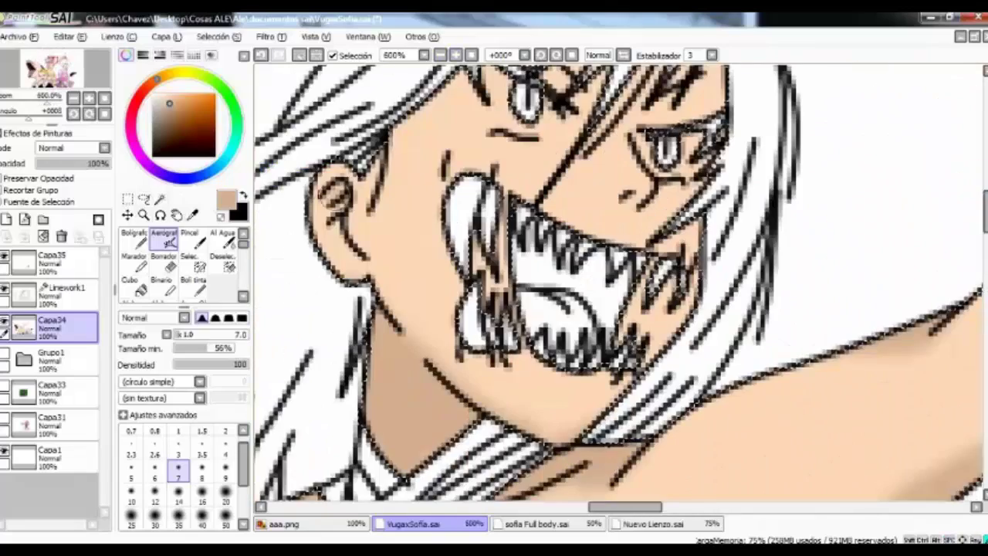
pyautogui.hotkey('ctrl', '-')
pyautogui.hotkey('ctrl', '+')
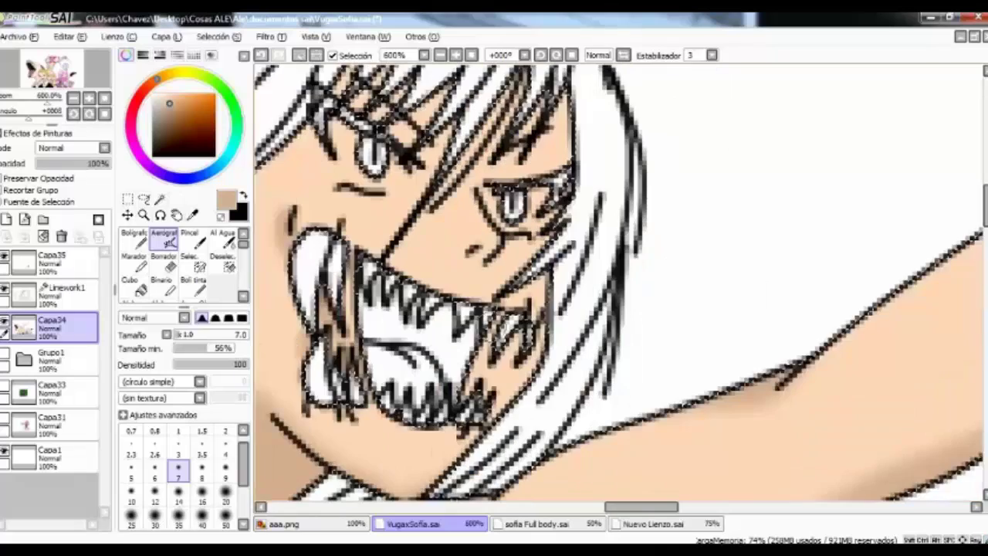
pyautogui.scroll(3, 618, 281)
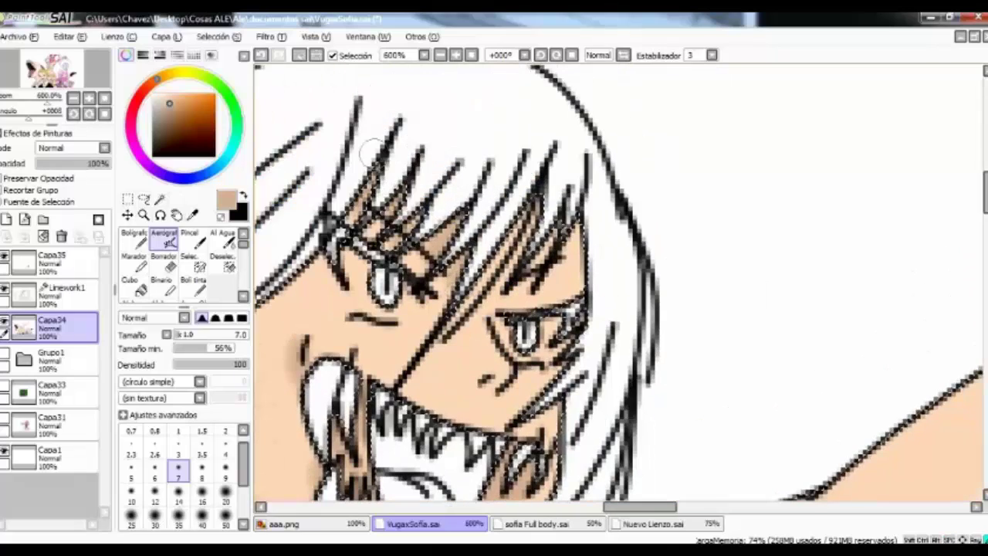
pyautogui.hotkey('ctrl', '-')
pyautogui.hotkey('ctrl', '+')
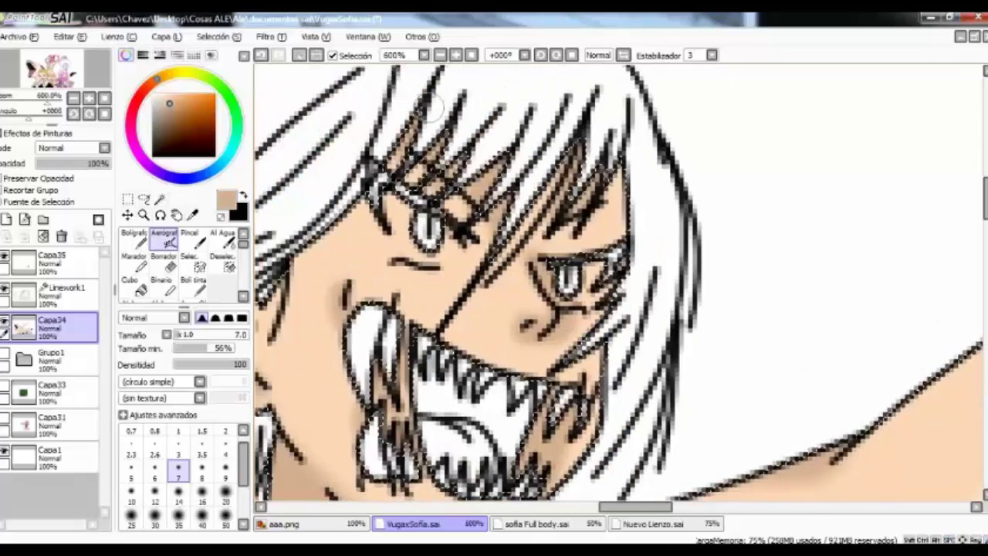
# Sample white and paint the whites of both of the woman's eyes with the airbrush at size 3.
pyautogui.hotkey('ctrl', '+')
pyautogui.hotkey('ctrl', '+')
pyautogui.keyDown('alt'); pyautogui.click(474, 281); pyautogui.keyUp('alt')
pyautogui.press('[')
pyautogui.press('[')
pyautogui.press('[')
pyautogui.press('[')
pyautogui.press('[')
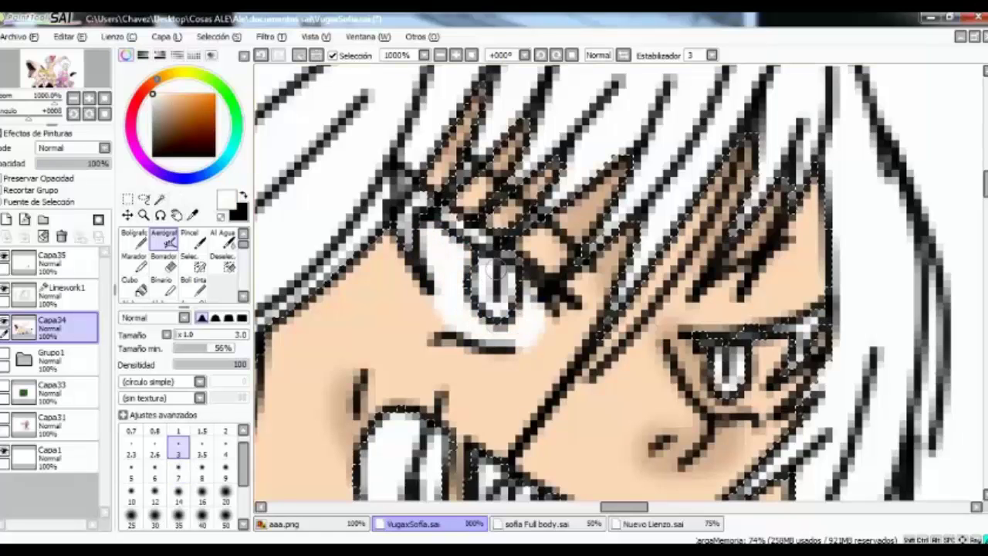
pyautogui.hotkey('ctrl', '-')
pyautogui.hotkey('ctrl', '+')
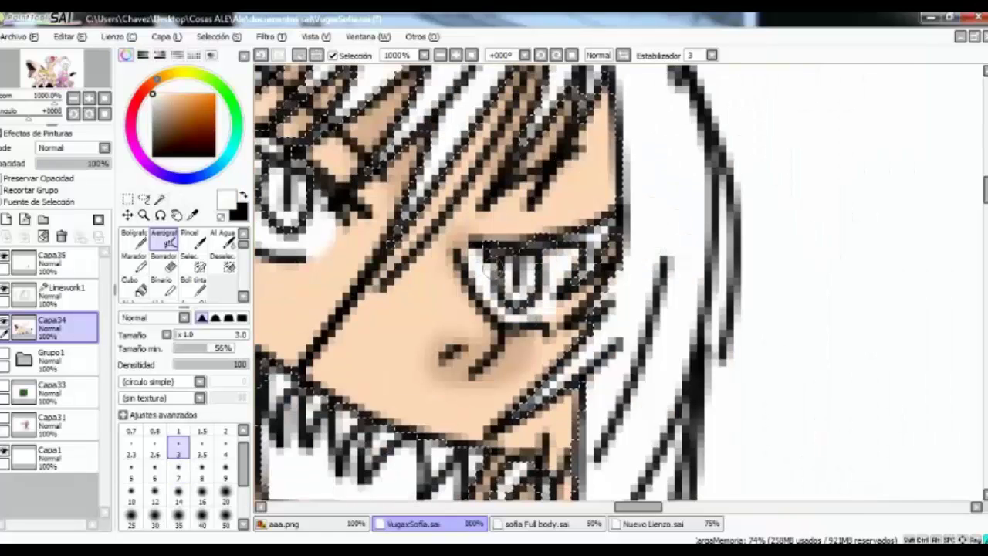
# Paint the teeth overlapping the skin at the edges of the woman's open mouth white.
pyautogui.scroll(-3, 336, 157)
pyautogui.hotkey('ctrl', '-')
pyautogui.hotkey('ctrl', '+')
pyautogui.press('g')
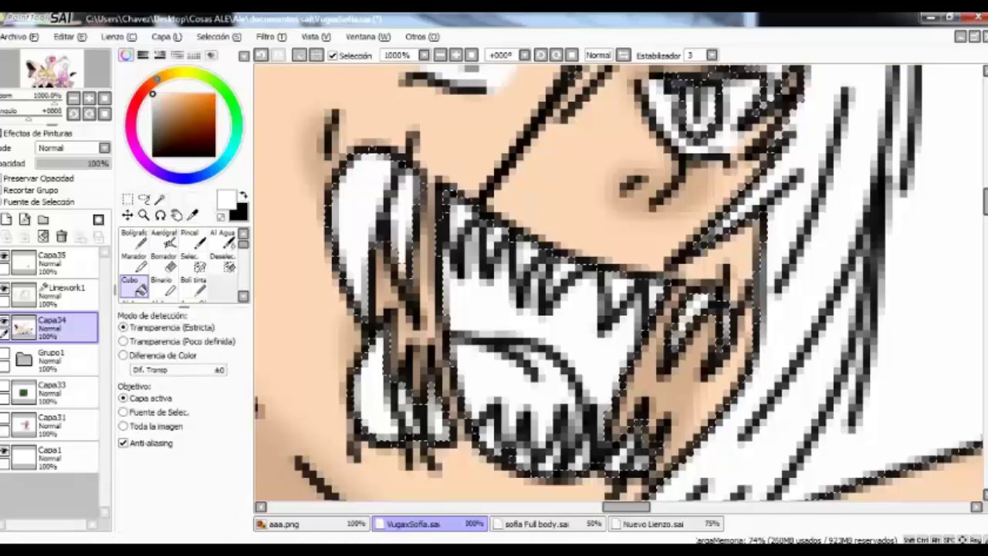
# Paint the upper eyelids of both of the woman's eyes black with the size 3 airbrush.
pyautogui.scroll(3, 332, 281)
pyautogui.press('x')
pyautogui.press('v')
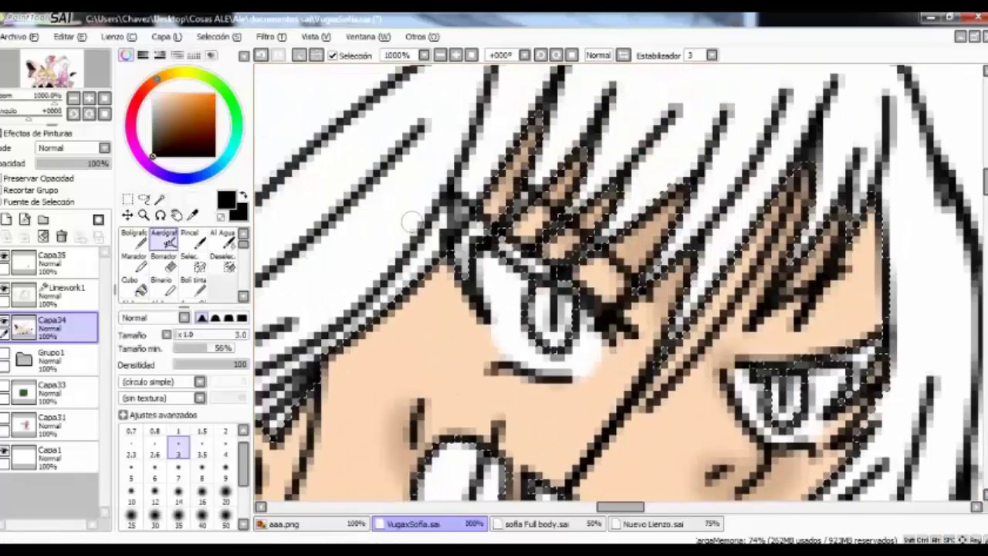
pyautogui.hotkey('ctrl', '-')
pyautogui.hotkey('ctrl', '+')
# Paint the irises of both of the woman's eyes yellow and shade their lower edges orange-yellow.
pyautogui.click(178, 73)
pyautogui.click(215, 94)
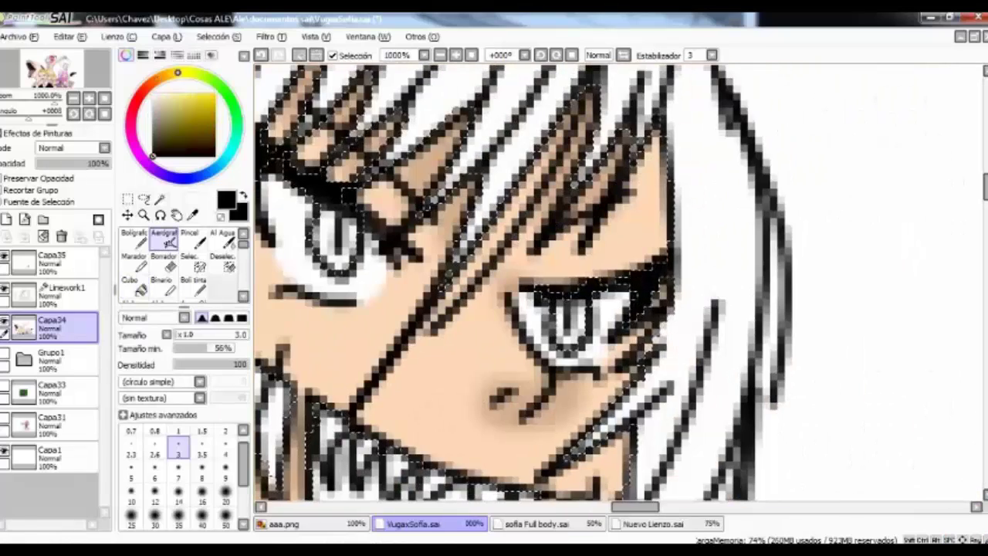
pyautogui.moveTo(332, 228); pyautogui.dragTo(334, 262)
pyautogui.moveTo(568, 309); pyautogui.dragTo(569, 340)
pyautogui.scroll(2, 610, 285)
pyautogui.click(171, 75)
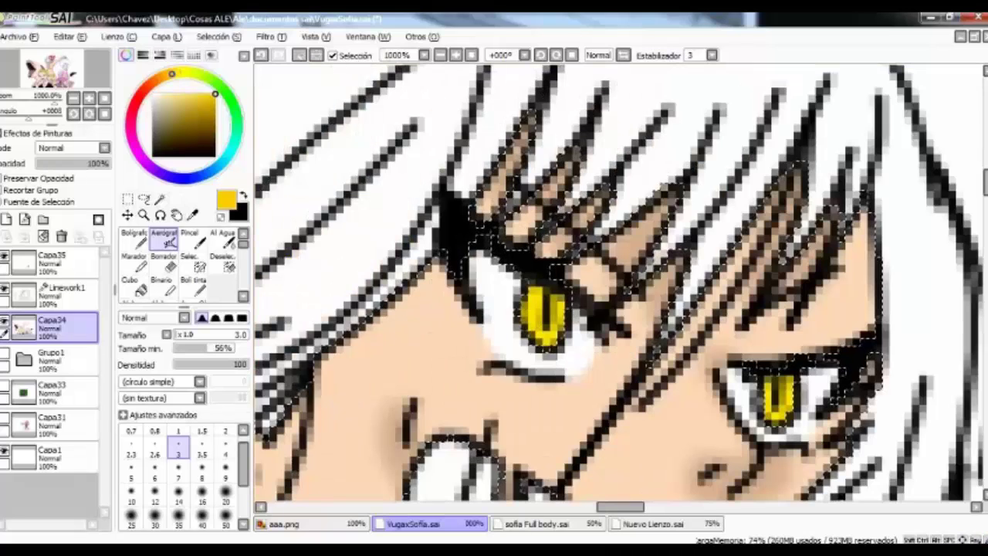
# Tint parts of the woman's teeth pale yellow with the airbrush at size 14.
pyautogui.scroll(-5, 373, 224)
pyautogui.click(179, 72)
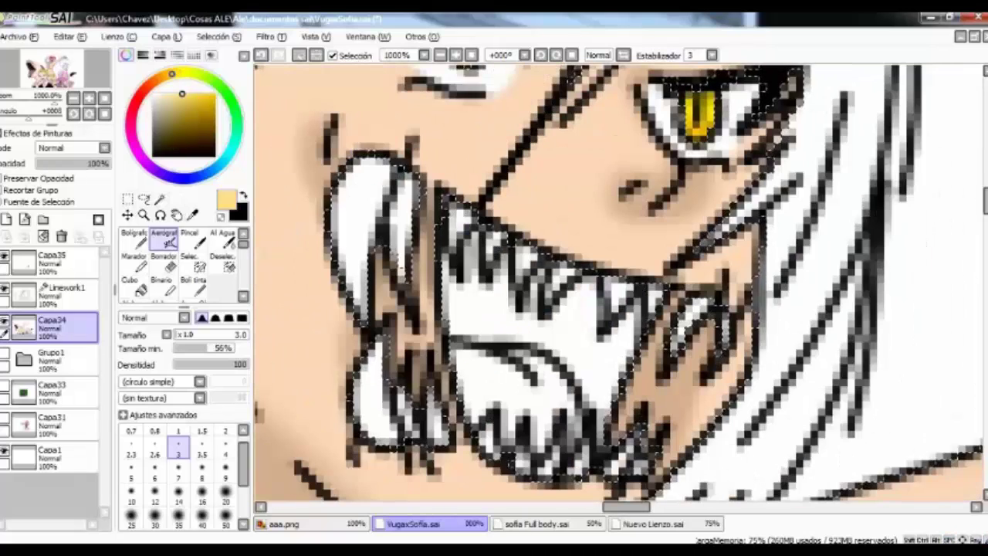
pyautogui.click(183, 93)
pyautogui.click(178, 502)
pyautogui.moveTo(343, 247)
pyautogui.mouseDown()
pyautogui.moveTo(339, 326)
pyautogui.moveTo(467, 383)
pyautogui.moveTo(657, 386)
pyautogui.moveTo(693, 370)
pyautogui.moveTo(618, 347)
pyautogui.mouseUp()
# Select the inside of the woman's mouth on Linework1 and fill it dark crimson on Capa34.
pyautogui.click(143, 198)
pyautogui.click(66, 292)
pyautogui.press('w')
pyautogui.click(541, 324)
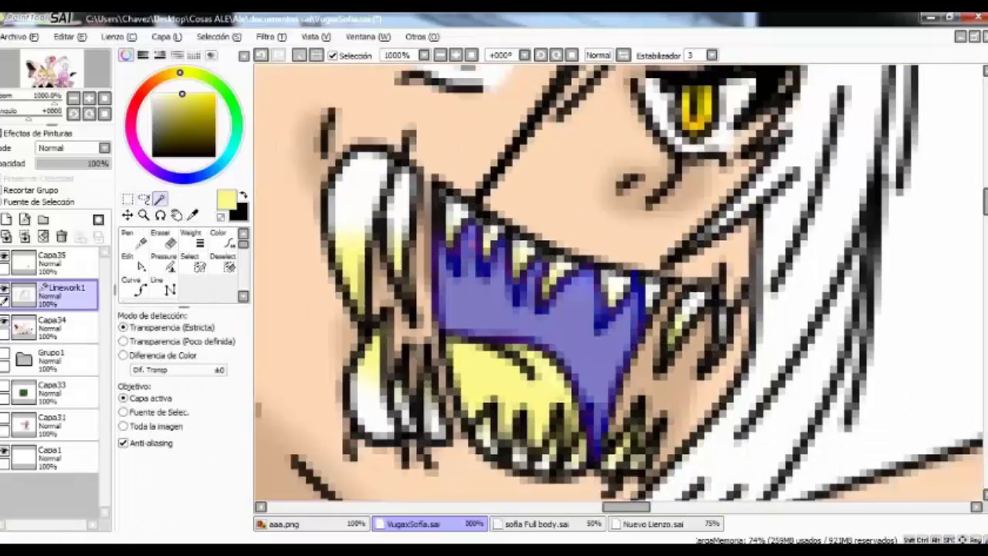
pyautogui.click(131, 123)
pyautogui.click(172, 94)
pyautogui.click(66, 324)
pyautogui.click(540, 294)
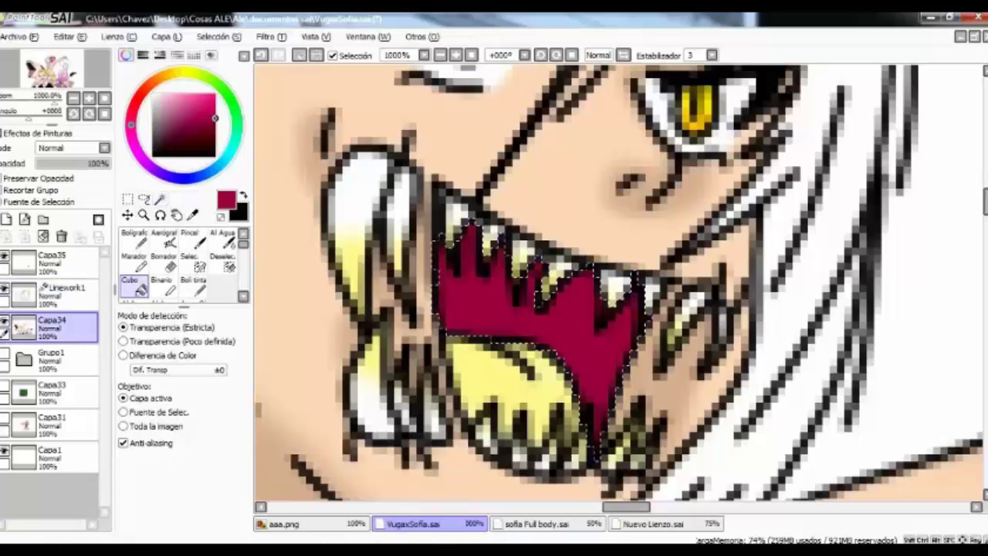
# Select the woman's tongue on Linework1 and fill it light pink on Capa34.
pyautogui.click(144, 199)
pyautogui.click(66, 292)
pyautogui.press('w')
pyautogui.click(509, 386)
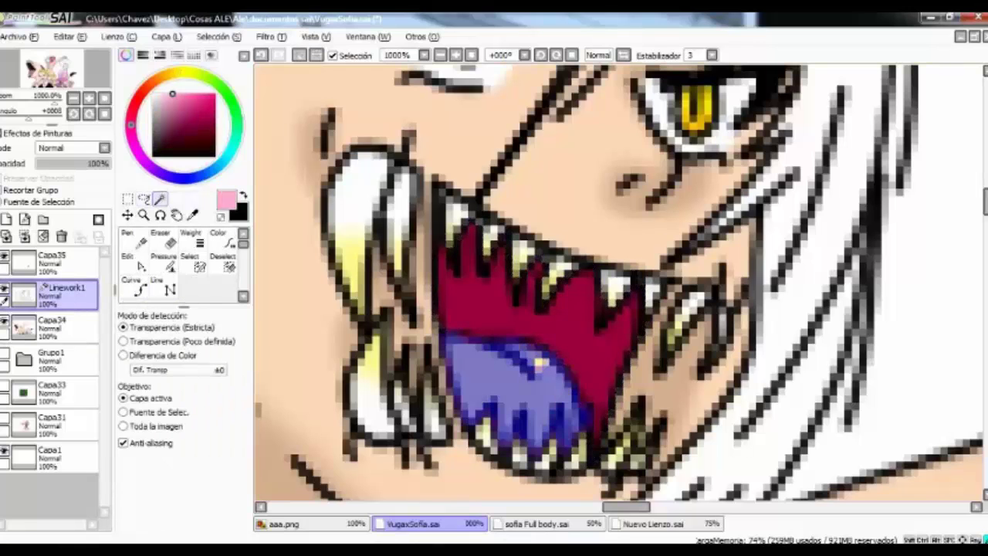
pyautogui.click(65, 324)
pyautogui.click(510, 386)
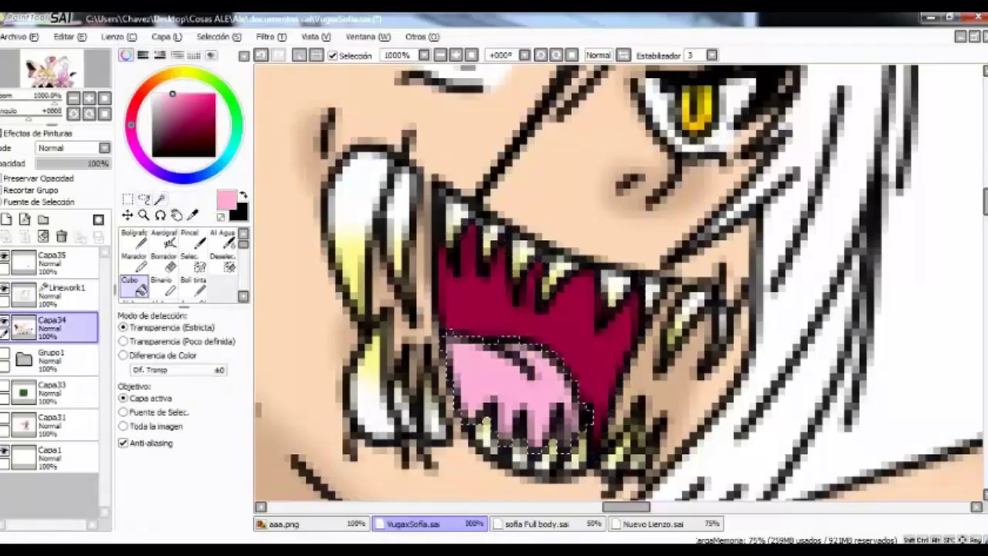
# Shade the edges of the tongue a darker pink with the airbrush and clear the selection.
pyautogui.click(164, 238)
pyautogui.press('m')
pyautogui.scroll(-10, 587, 285)
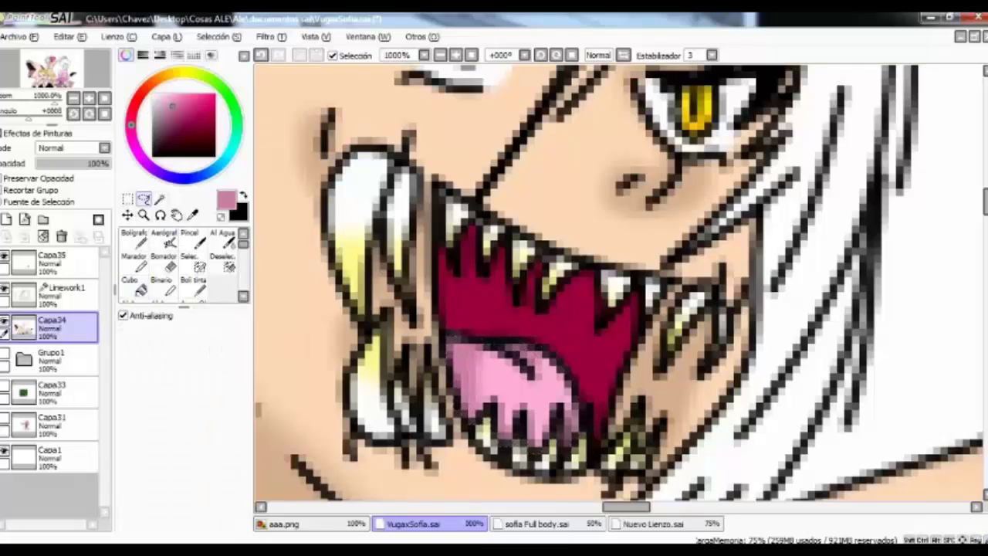
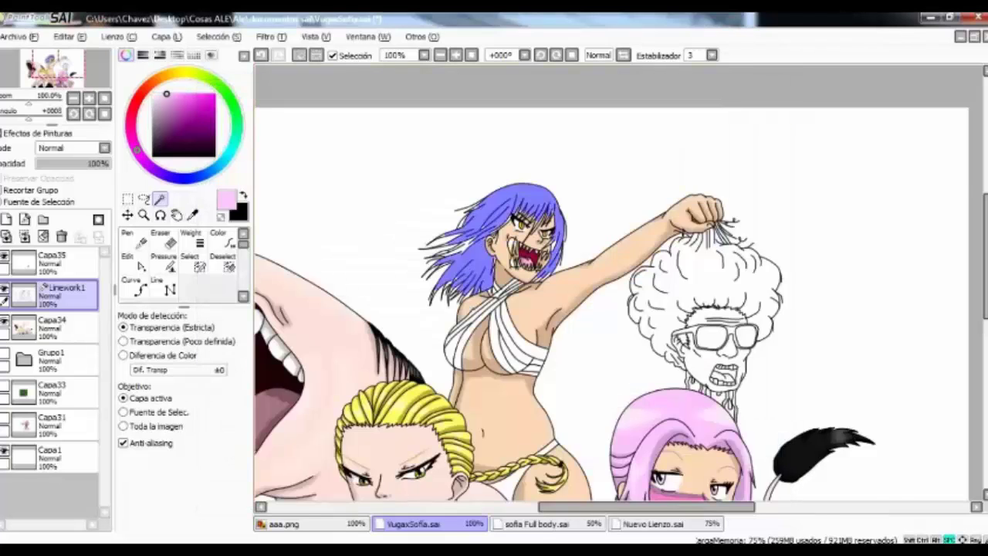
# Add the missed strands and gaps to the selection of the woman's hair at size 3, and fill it light lilac pink on Capa34.
pyautogui.scroll(4, 486, 254)
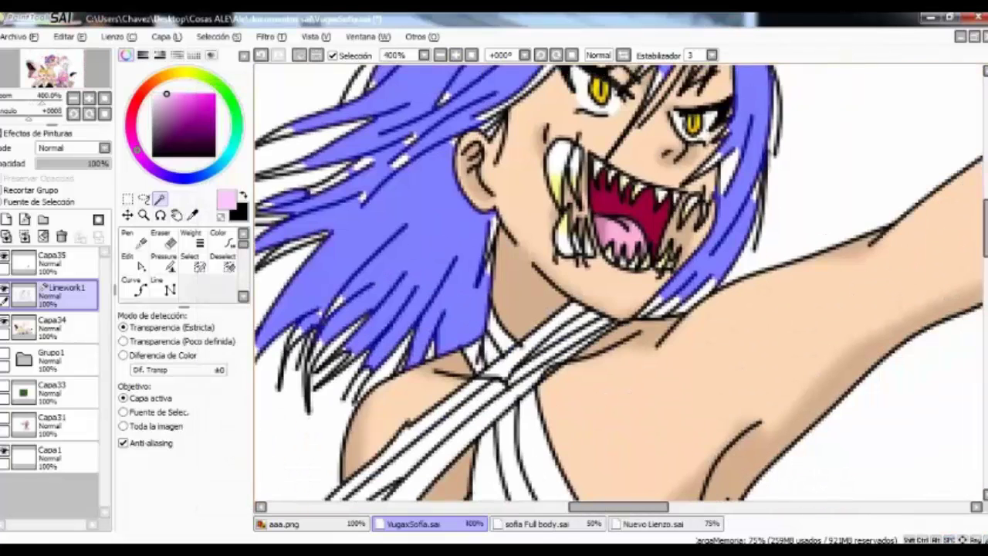
pyautogui.click(200, 267)
pyautogui.scroll(2, 425, 189)
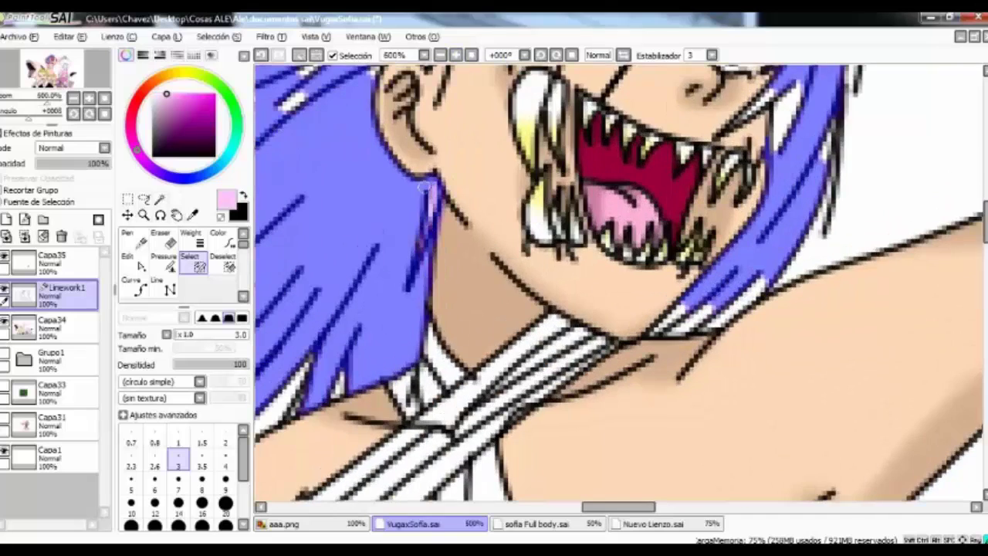
pyautogui.moveTo(425, 187); pyautogui.dragTo(647, 330)
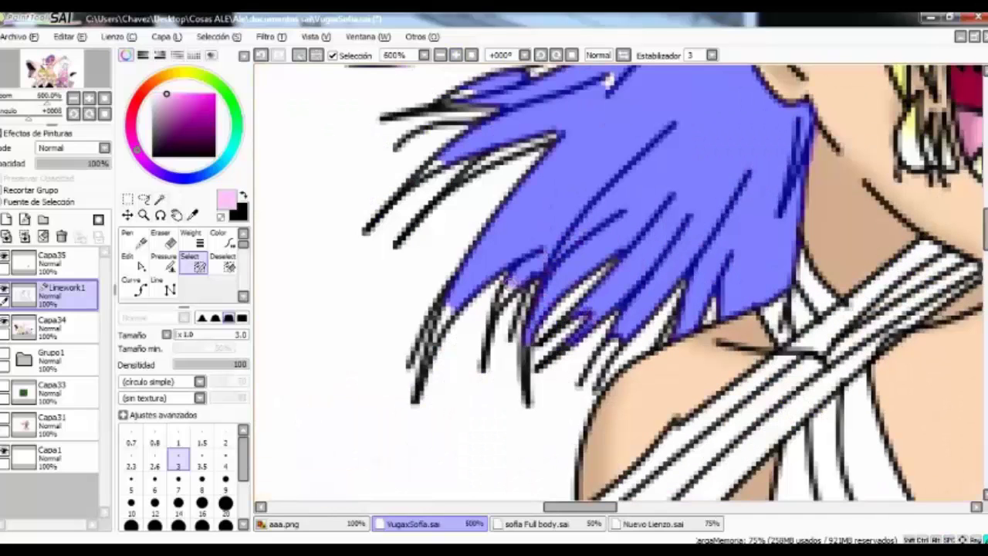
pyautogui.moveTo(647, 330); pyautogui.dragTo(617, 445)
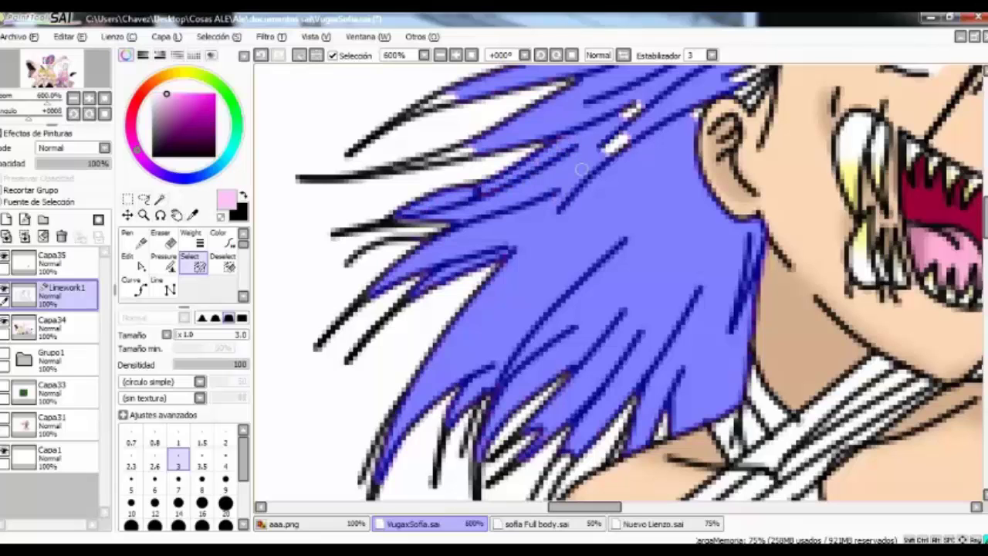
pyautogui.moveTo(450, 157); pyautogui.dragTo(335, 388)
pyautogui.moveTo(609, 344); pyautogui.dragTo(351, 401)
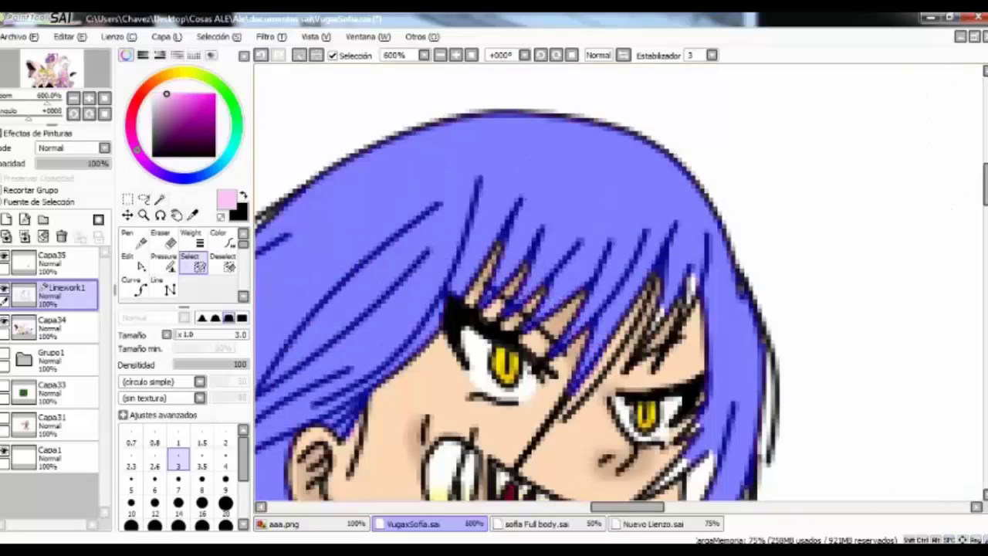
pyautogui.moveTo(704, 475); pyautogui.dragTo(660, 173)
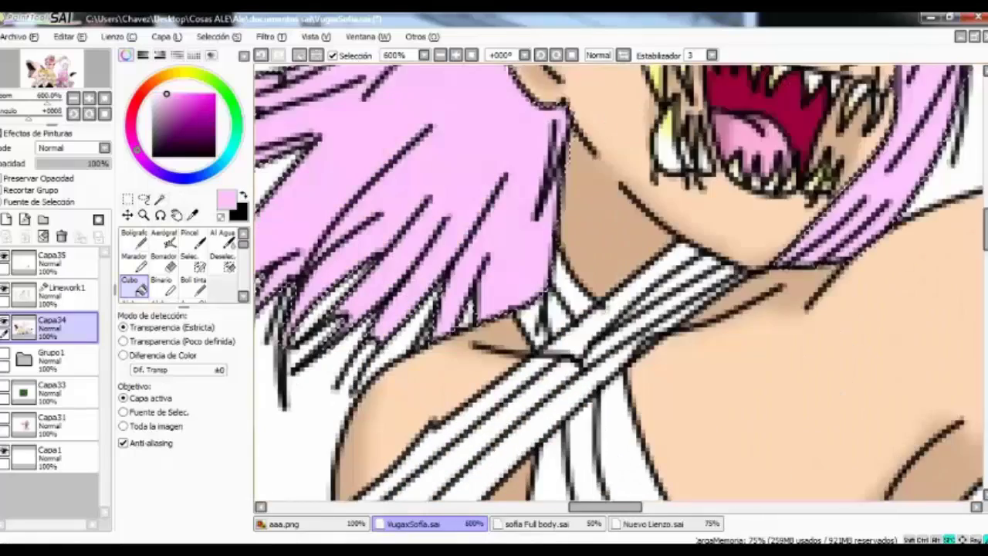
# Shade the hair behind the neck and the strands blowing backward a darker lilac with the size 7 airbrush.
pyautogui.moveTo(463, 271); pyautogui.dragTo(529, 328)
pyautogui.click(164, 239)
pyautogui.moveTo(594, 185)
pyautogui.mouseDown()
pyautogui.moveTo(554, 253)
pyautogui.moveTo(568, 309)
pyautogui.moveTo(556, 325)
pyautogui.moveTo(332, 348)
pyautogui.moveTo(524, 328)
pyautogui.mouseUp()
pyautogui.press('Left')
pyautogui.press('Left')
pyautogui.press('Left')
pyautogui.click(178, 477)
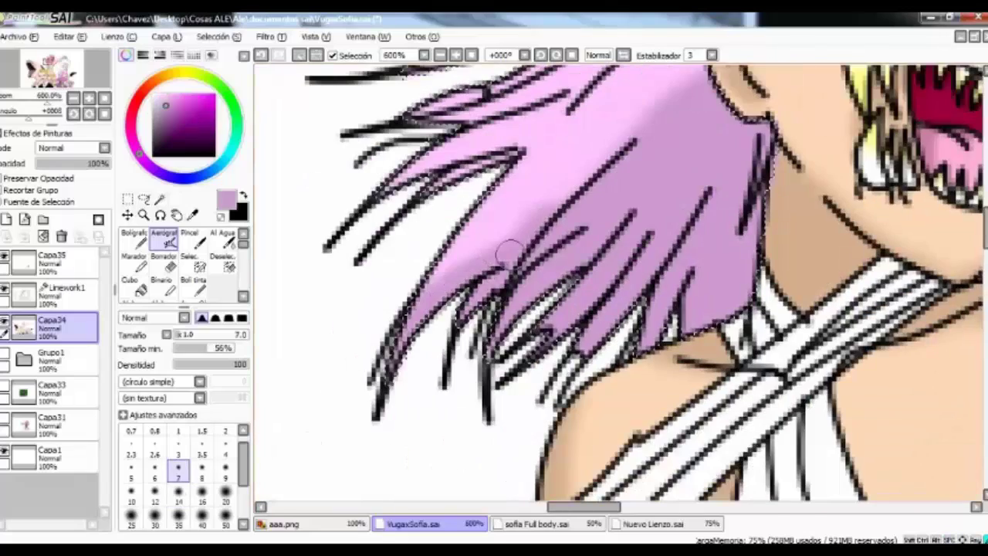
pyautogui.press('Up')
pyautogui.press('Up')
pyautogui.press('Up')
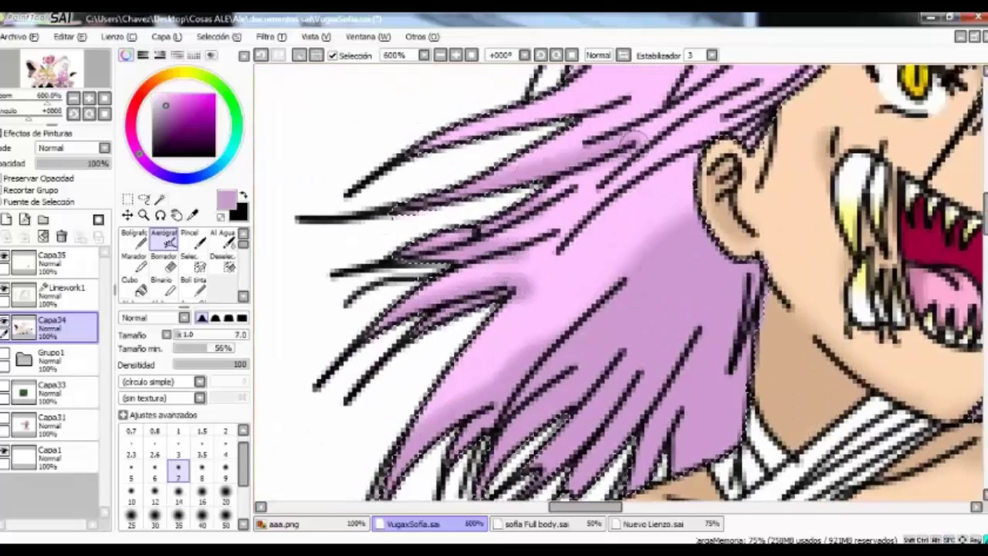
# Shade the bangs, the locks beside the face and the hair above the ear darker lilac at size 7.
pyautogui.press('Right')
pyautogui.press('Up')
pyautogui.press('Up')
pyautogui.press('Right')
pyautogui.press('Down')
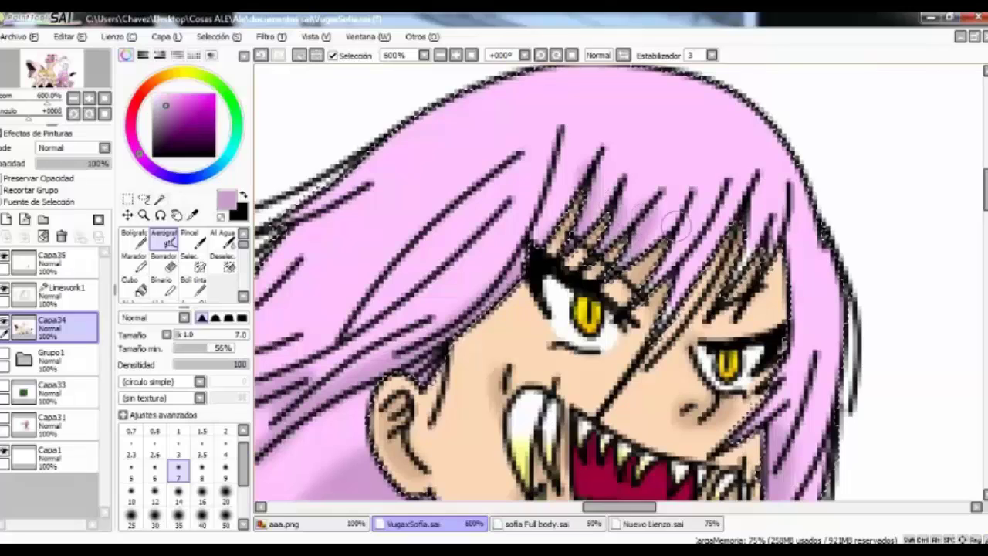
pyautogui.press('Right')
pyautogui.press('Down')
pyautogui.press('Up')
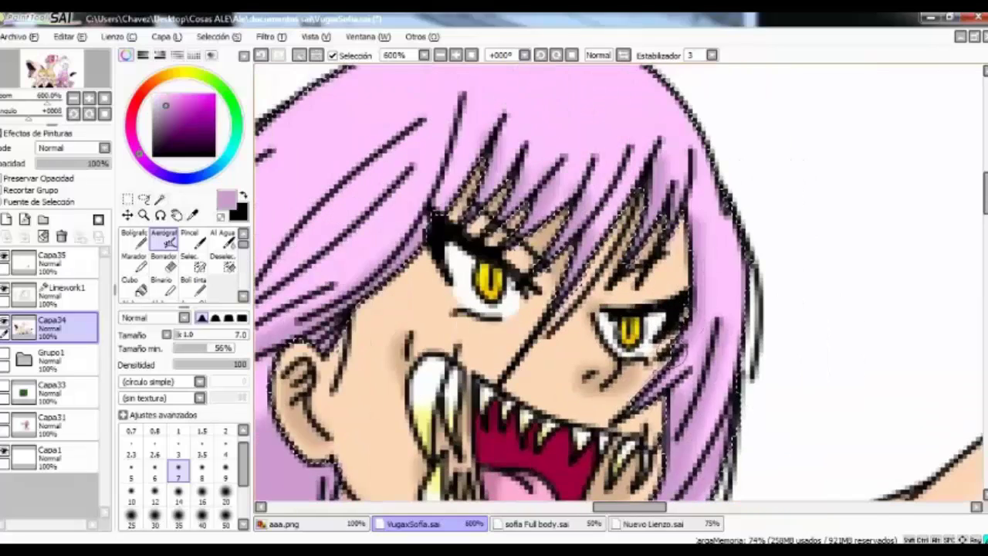
pyautogui.press('Left')
pyautogui.press('Left')
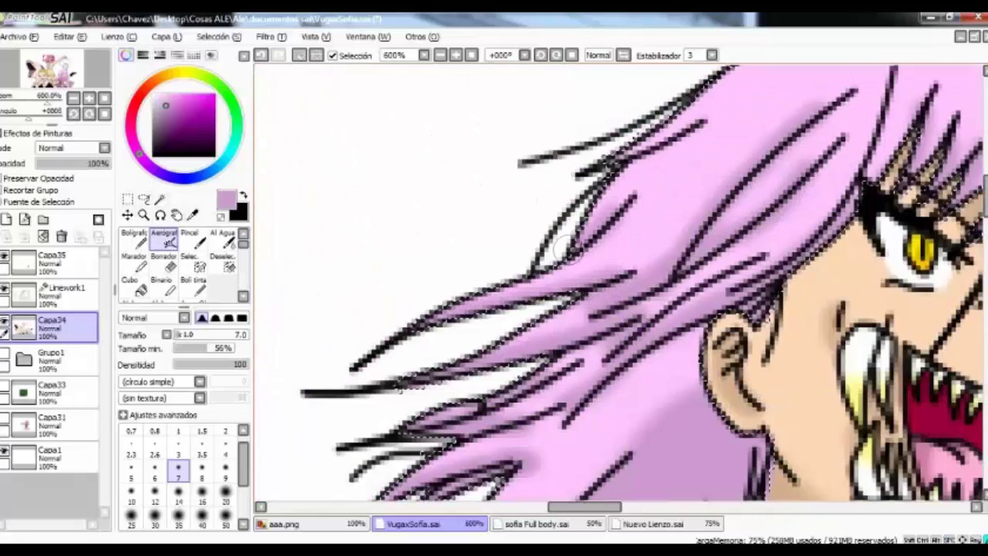
# Paint pale pink highlights across the crown of the woman's hair with the airbrush at size 14.
pyautogui.press('Right')
pyautogui.press('Up')
pyautogui.press(']')
pyautogui.press(']')
pyautogui.press(']')
pyautogui.press(']')
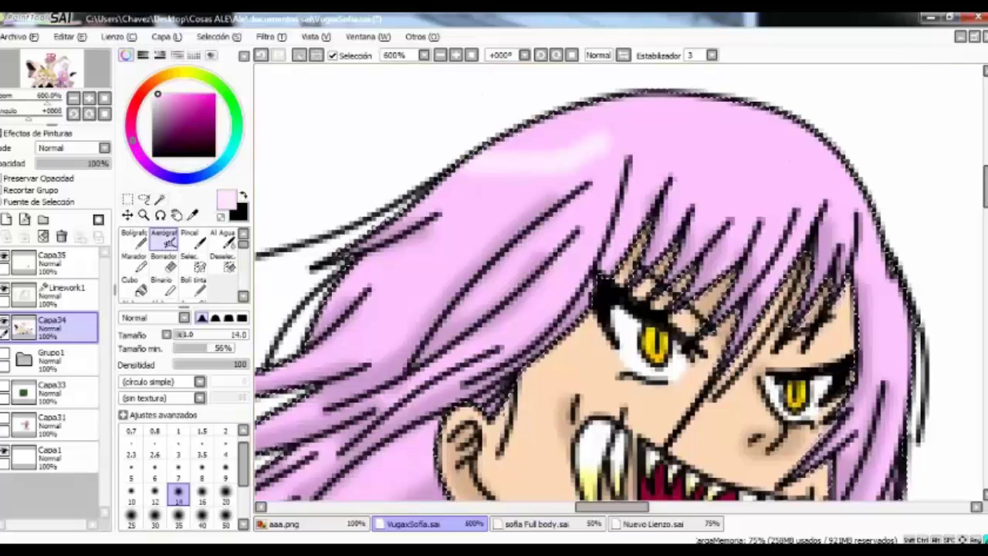
pyautogui.moveTo(580, 115)
pyautogui.mouseDown()
pyautogui.moveTo(740, 144)
pyautogui.moveTo(655, 143)
pyautogui.moveTo(571, 93)
pyautogui.moveTo(760, 96)
pyautogui.mouseUp()
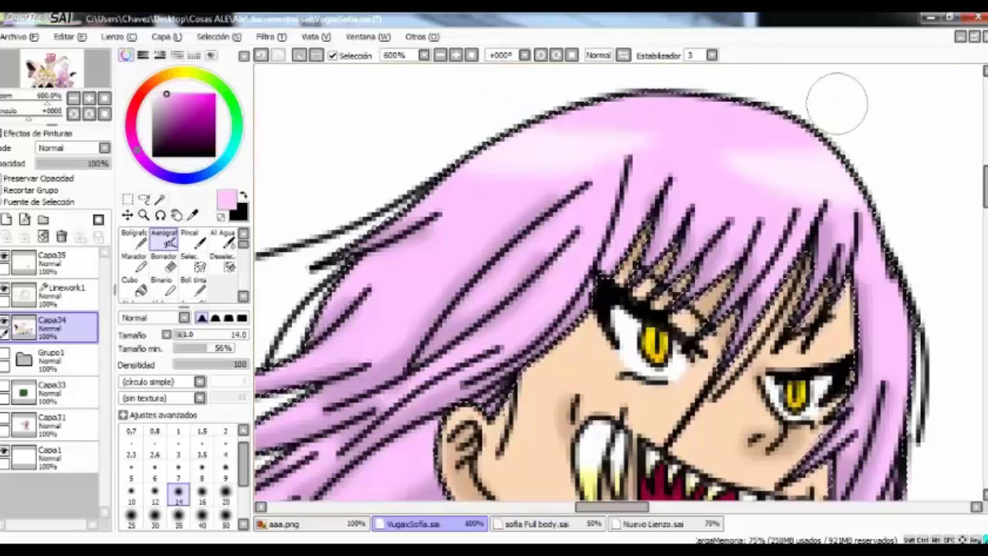
# Add thin pale pink highlights along the hair strands with the airbrush at size 3.
pyautogui.press('[')
pyautogui.press('[')
pyautogui.press('[')
pyautogui.press('[')
pyautogui.press('[')
pyautogui.press('[')
pyautogui.press('[')
pyautogui.press('[')
pyautogui.press('[')
pyautogui.moveTo(618, 286); pyautogui.dragTo(942, 149)
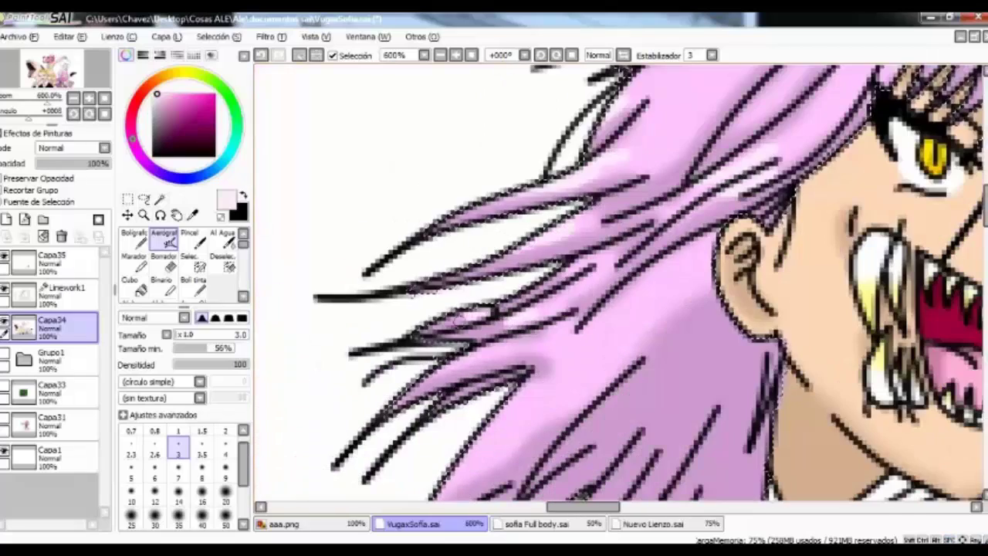
pyautogui.moveTo(618, 309); pyautogui.dragTo(602, 89)
pyautogui.moveTo(541, 155); pyautogui.dragTo(280, 473)
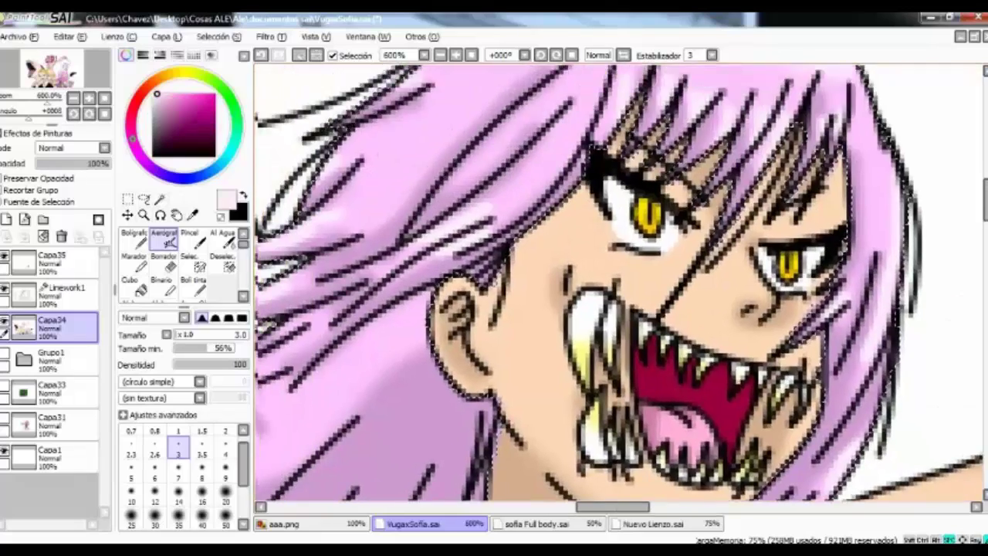
# Clear the hair selection and save the drawing.
pyautogui.scroll(-3, 617, 286)
pyautogui.press('a')
pyautogui.scroll(-2, 618, 286)
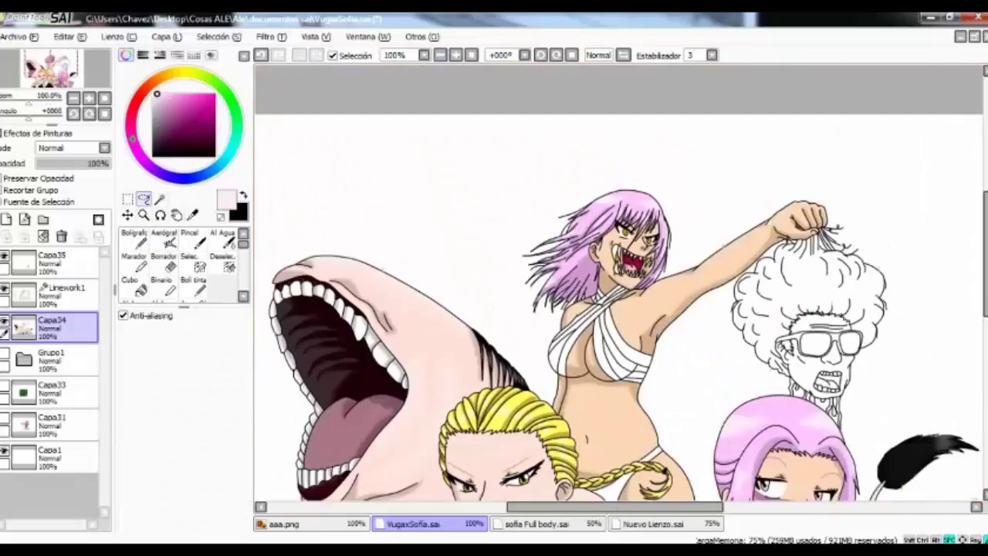
pyautogui.scroll(-1, 617, 309)
pyautogui.scroll(-2, 618, 285)
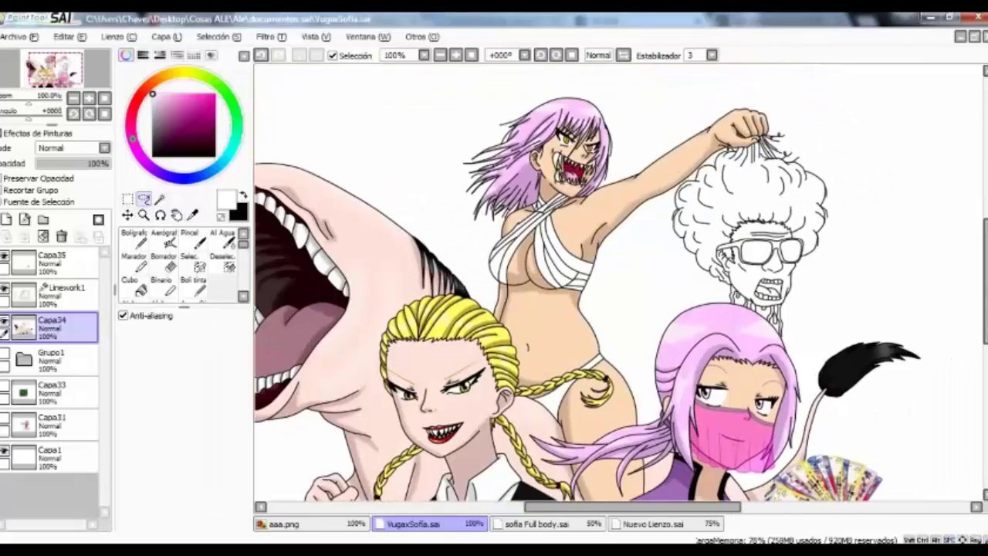
# Select the bandage strips across the woman's chest, shoulder and neck on Linework1 with the Magic Wand.
pyautogui.click(66, 293)
pyautogui.scroll(3, 525, 216)
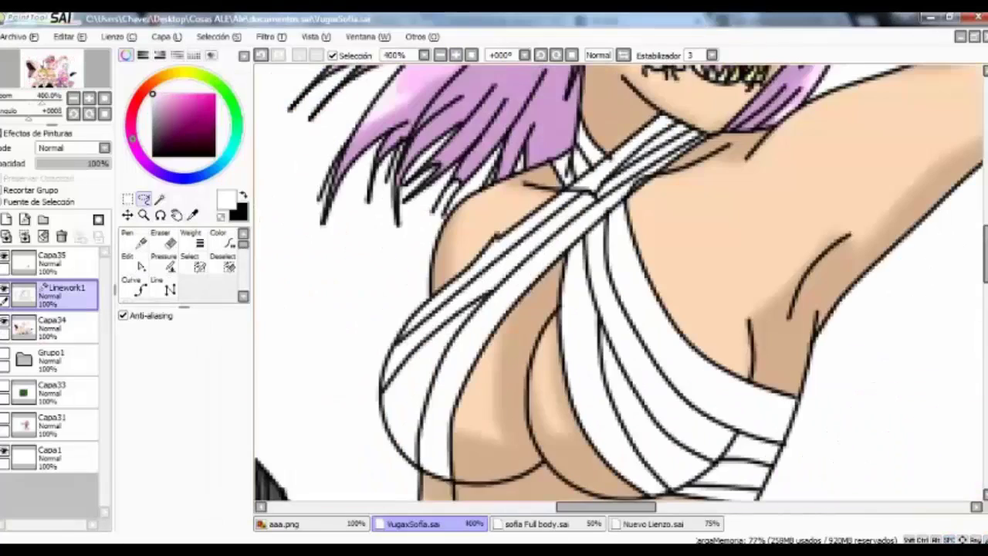
pyautogui.scroll(-2, 617, 285)
pyautogui.press('w')
pyautogui.click(390, 309)
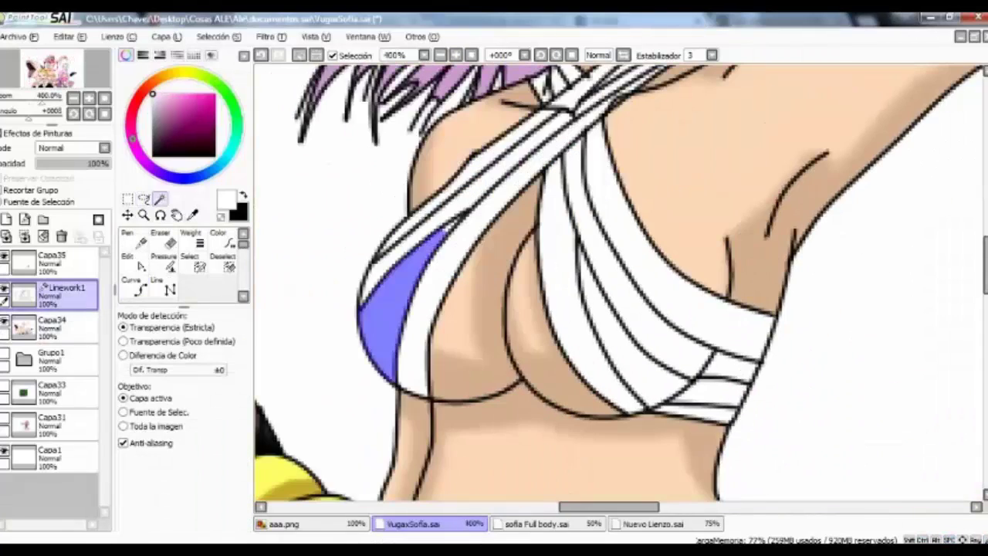
pyautogui.click(478, 182)
pyautogui.click(572, 294)
pyautogui.click(633, 332)
pyautogui.click(718, 379)
pyautogui.click(679, 255)
pyautogui.scroll(2, 618, 286)
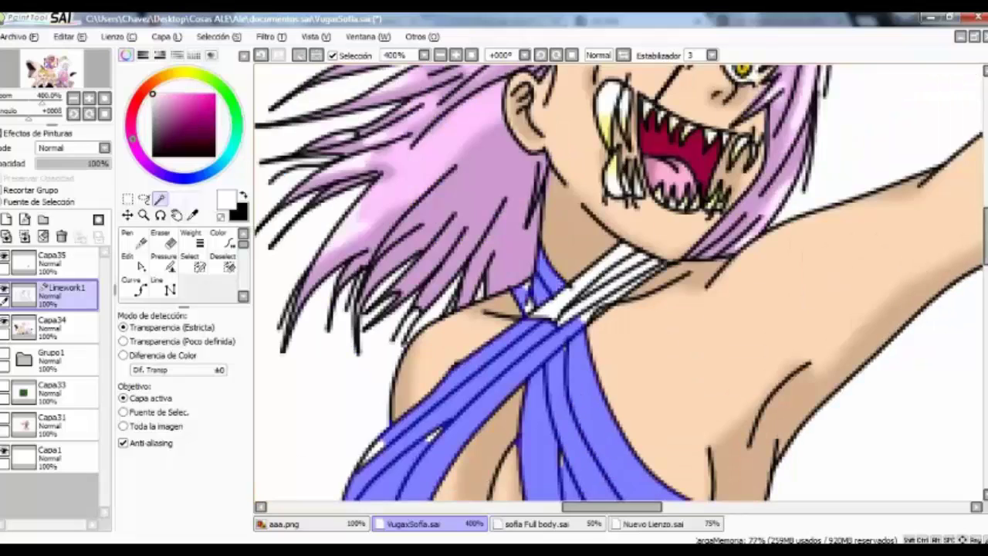
pyautogui.scroll(1, 432, 433)
# Add the missed gaps and the strips below the chin to the bandage selection with the Select pen at sizes 3 and 7.
pyautogui.press('s')
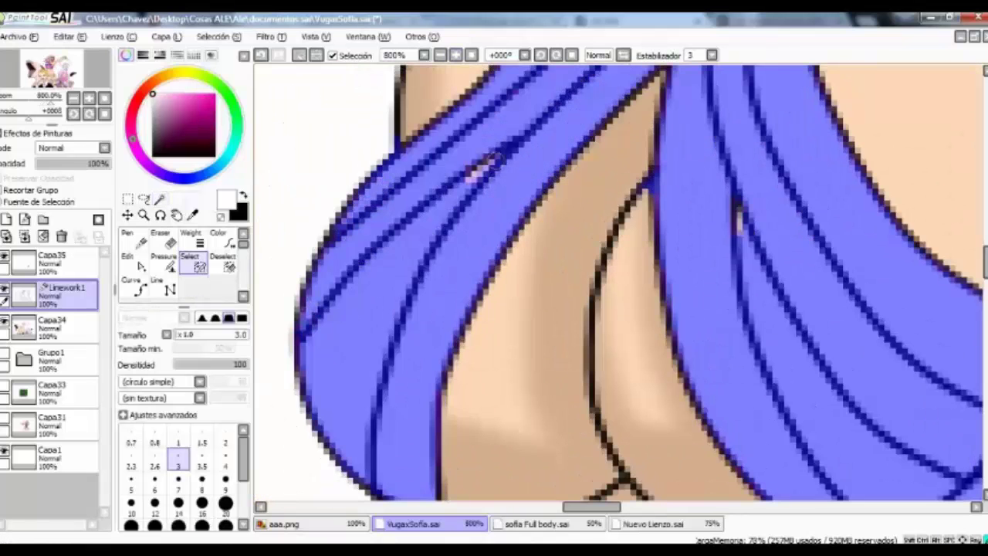
pyautogui.scroll(3, 724, 186)
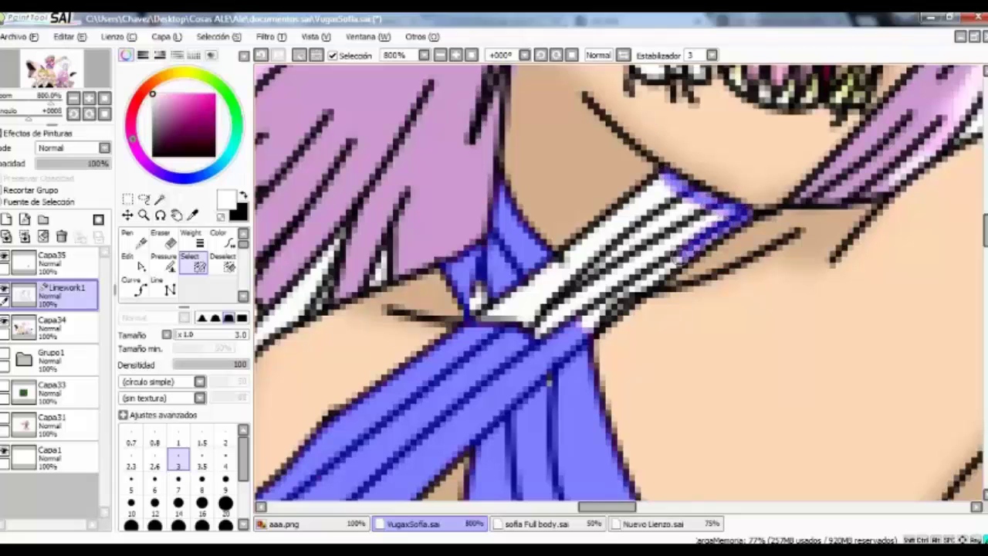
pyautogui.moveTo(482, 269)
pyautogui.mouseDown()
pyautogui.moveTo(550, 396)
pyautogui.moveTo(672, 197)
pyautogui.mouseUp()
pyautogui.click(178, 479)
pyautogui.moveTo(502, 333)
pyautogui.mouseDown()
pyautogui.moveTo(594, 275)
pyautogui.moveTo(672, 189)
pyautogui.mouseUp()
pyautogui.moveTo(603, 301); pyautogui.dragTo(616, 281)
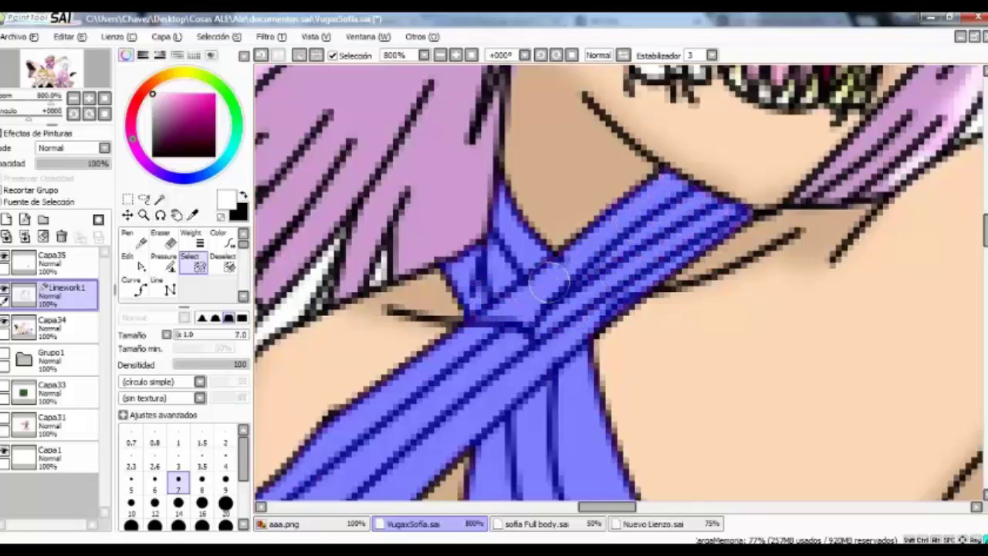
# Shade the neck bandages beneath the chin light grey on Capa34 with the size 7 airbrush.
pyautogui.click(50, 324)
pyautogui.click(160, 199)
pyautogui.click(163, 240)
pyautogui.click(179, 467)
pyautogui.moveTo(494, 301)
pyautogui.mouseDown()
pyautogui.moveTo(558, 319)
pyautogui.moveTo(531, 231)
pyautogui.mouseUp()
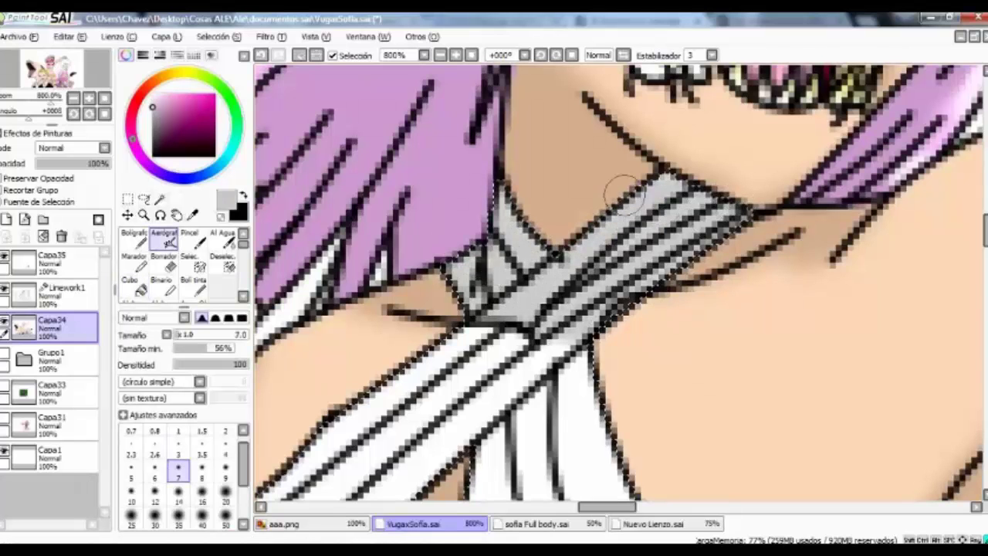
# Shade the underside of the chest bandages and the strips beneath the armpit light grey.
pyautogui.scroll(-6, 670, 303)
pyautogui.moveTo(541, 271)
pyautogui.mouseDown()
pyautogui.moveTo(544, 298)
pyautogui.moveTo(512, 287)
pyautogui.moveTo(737, 292)
pyautogui.moveTo(584, 272)
pyautogui.mouseUp()
pyautogui.scroll(1, 647, 345)
pyautogui.moveTo(834, 309)
pyautogui.mouseDown()
pyautogui.moveTo(850, 180)
pyautogui.moveTo(856, 250)
pyautogui.moveTo(813, 325)
pyautogui.mouseUp()
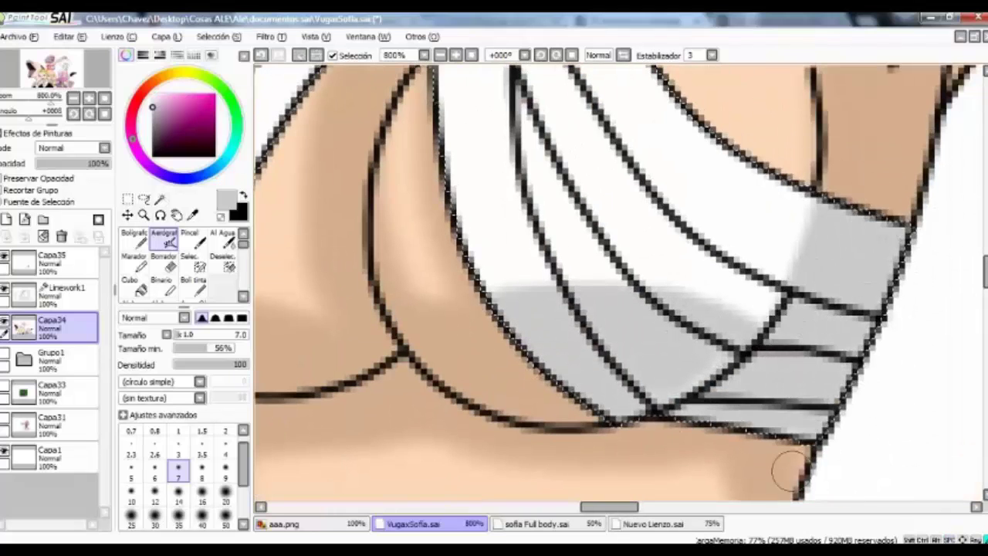
# Shade the creases between the right-hand chest bandage strips light grey with the size 3 airbrush, following them up to the shoulder crossing.
pyautogui.scroll(2, 789, 469)
pyautogui.hscroll(-2, 789, 468)
pyautogui.press('[')
pyautogui.press('[')
pyautogui.press('[')
pyautogui.press('[')
pyautogui.press('[')
pyautogui.moveTo(637, 209)
pyautogui.mouseDown()
pyautogui.moveTo(679, 386)
pyautogui.moveTo(646, 302)
pyautogui.mouseUp()
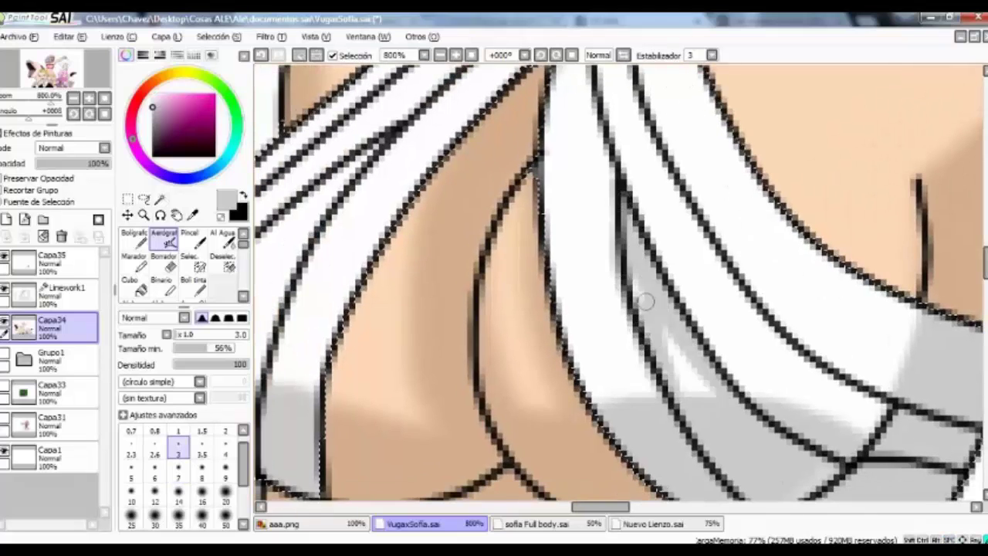
pyautogui.scroll(1, 890, 450)
pyautogui.scroll(2, 661, 191)
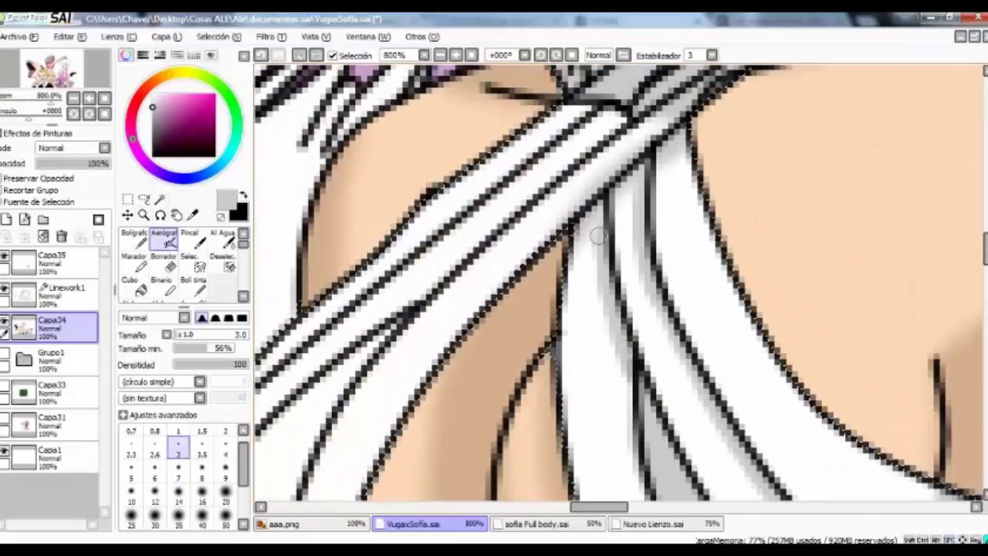
# Shade the creases of the left-hand chest bandages and the diagonal strips crossing the chest light grey.
pyautogui.scroll(2, 617, 231)
pyautogui.scroll(-2, 510, 274)
pyautogui.hscroll(-2, 510, 275)
pyautogui.moveTo(482, 417); pyautogui.dragTo(622, 165)
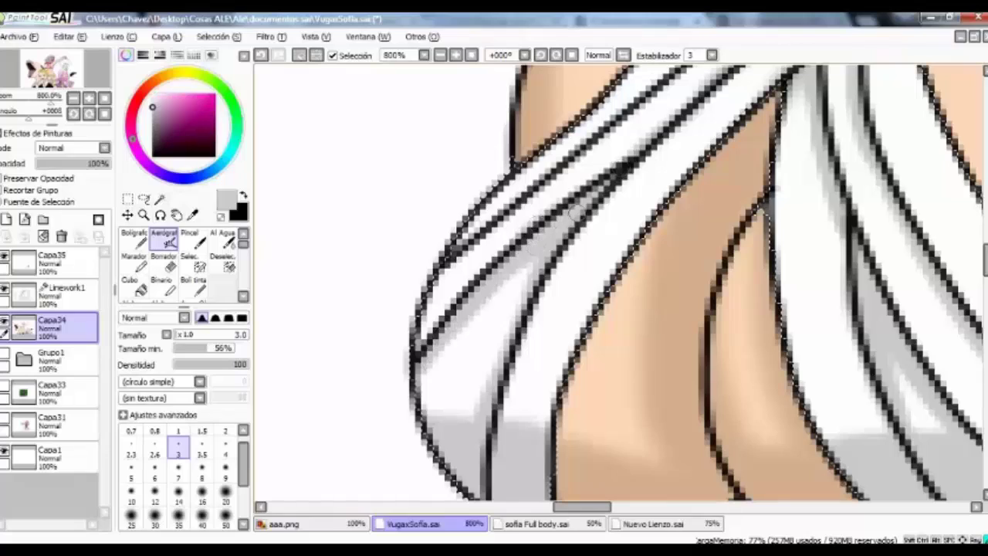
pyautogui.scroll(3, 577, 210)
pyautogui.scroll(-3, 556, 121)
pyautogui.hscroll(2, 556, 121)
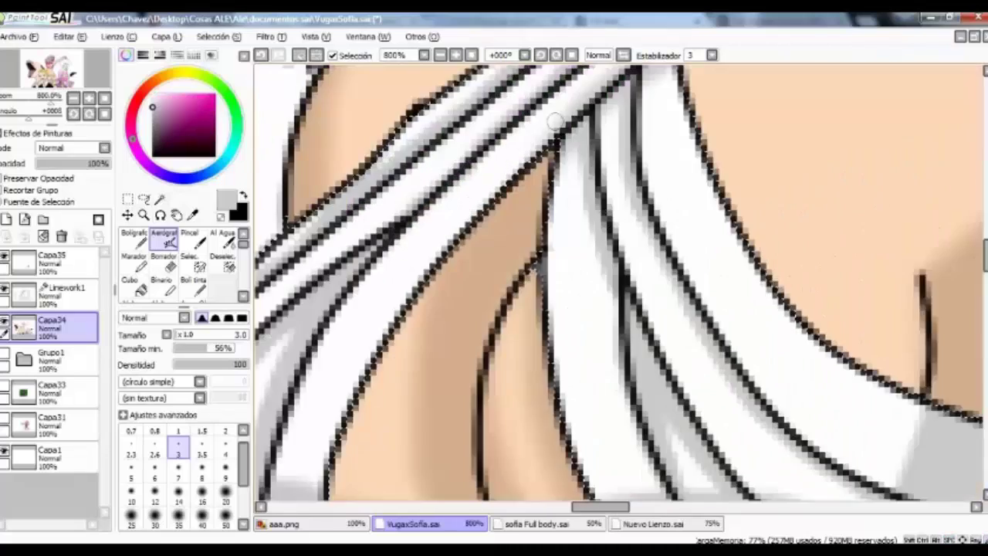
pyautogui.scroll(-3, 555, 121)
pyautogui.scroll(-3, 556, 121)
pyautogui.press('a')
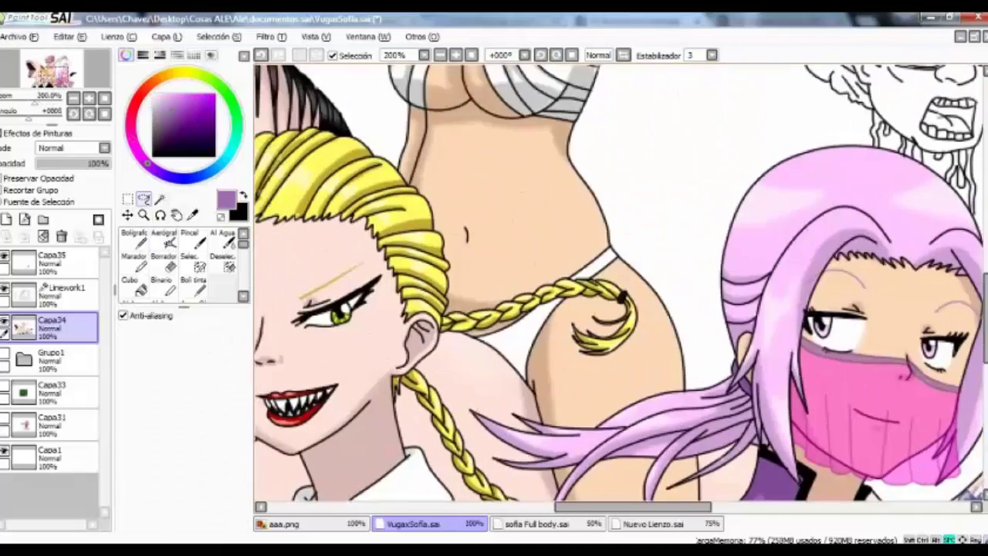
# Select the bandaged woman's underwear on Linework1 with the Magic Wand and fill it purple on Capa34.
pyautogui.click(66, 294)
pyautogui.press('w')
pyautogui.click(502, 332)
pyautogui.scroll(-1, 616, 284)
pyautogui.scroll(3, 616, 284)
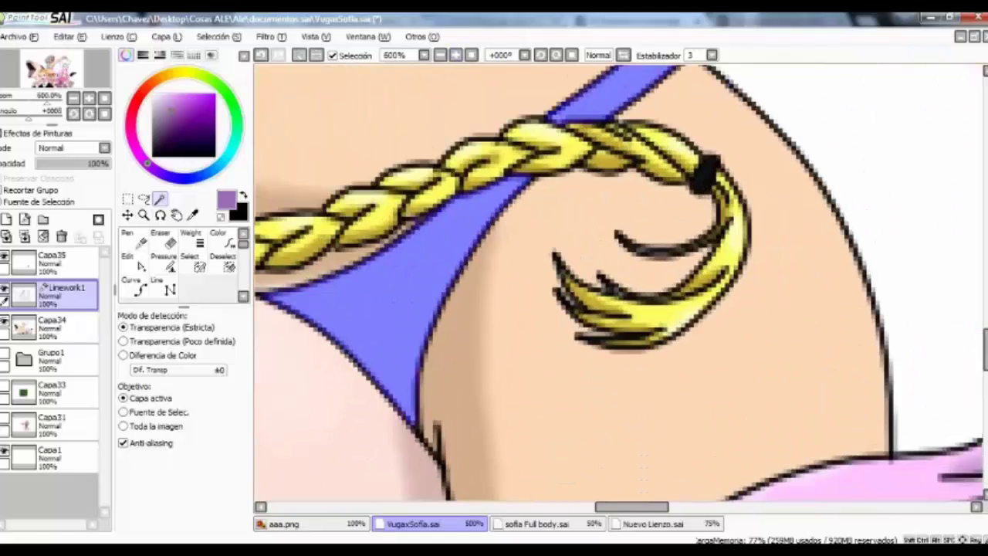
pyautogui.scroll(1, 618, 286)
pyautogui.click(46, 324)
pyautogui.moveTo(332, 370); pyautogui.dragTo(455, 464)
# Shade the lower tip of the underwear darker purple with the size 14 airbrush.
pyautogui.click(164, 238)
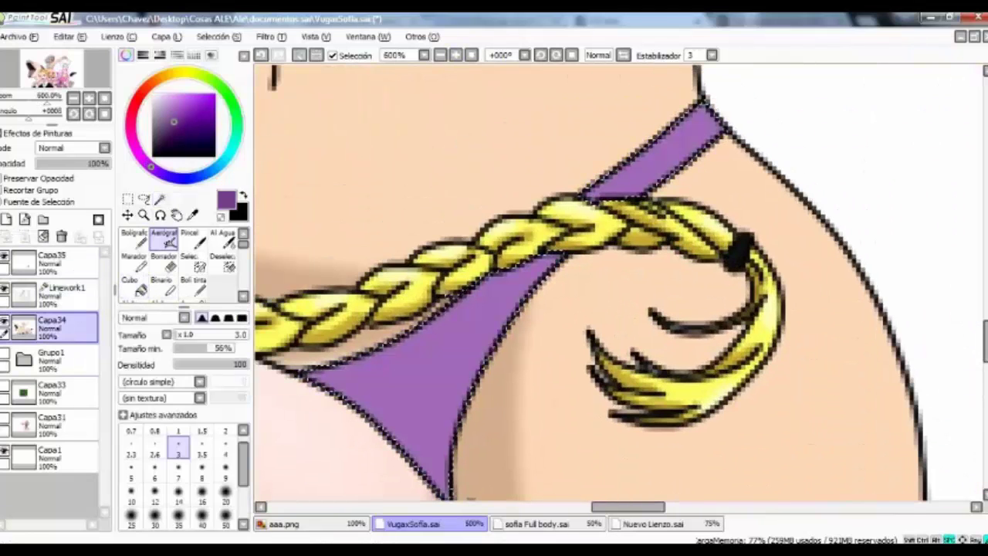
pyautogui.click(179, 501)
pyautogui.moveTo(470, 409); pyautogui.dragTo(447, 407)
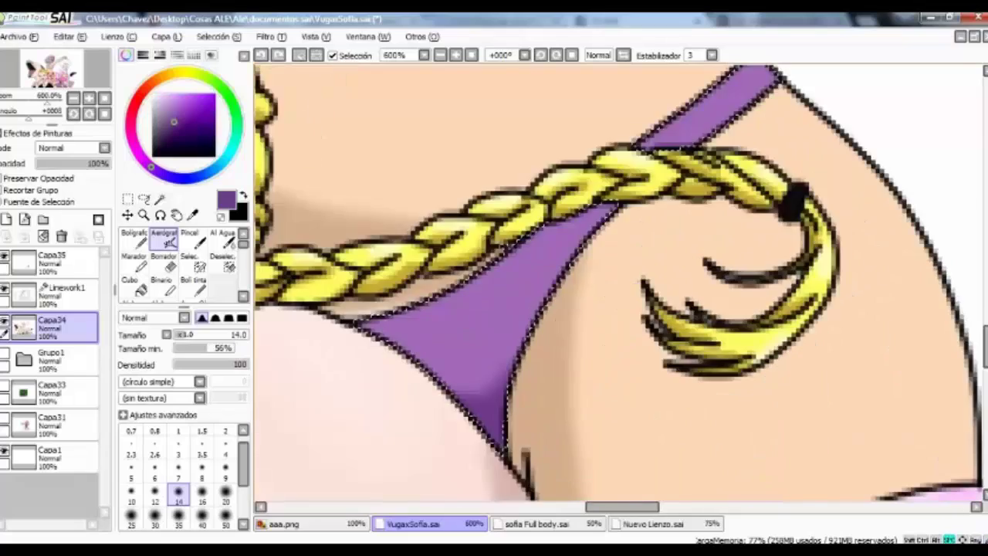
pyautogui.click(144, 199)
# Select the severed head's afro on Linework1 with the Magic Wand, adding missed gaps with the Select pen at sizes 7 and 3.
pyautogui.press('-')
pyautogui.press('-')
pyautogui.press('-')
pyautogui.press('-')
pyautogui.press('-')
pyautogui.press('-')
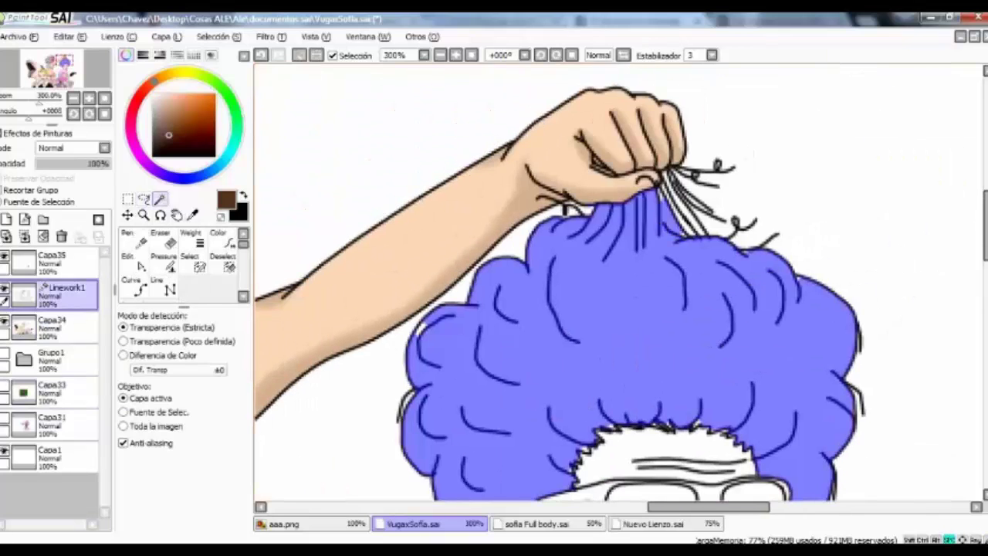
pyautogui.scroll(3, 640, 193)
pyautogui.press('s')
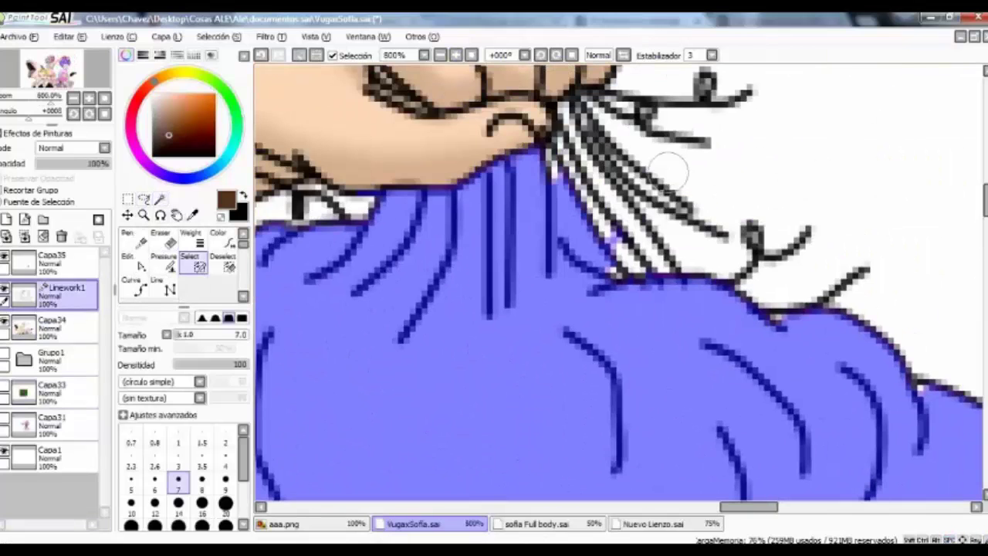
pyautogui.scroll(-5, 734, 315)
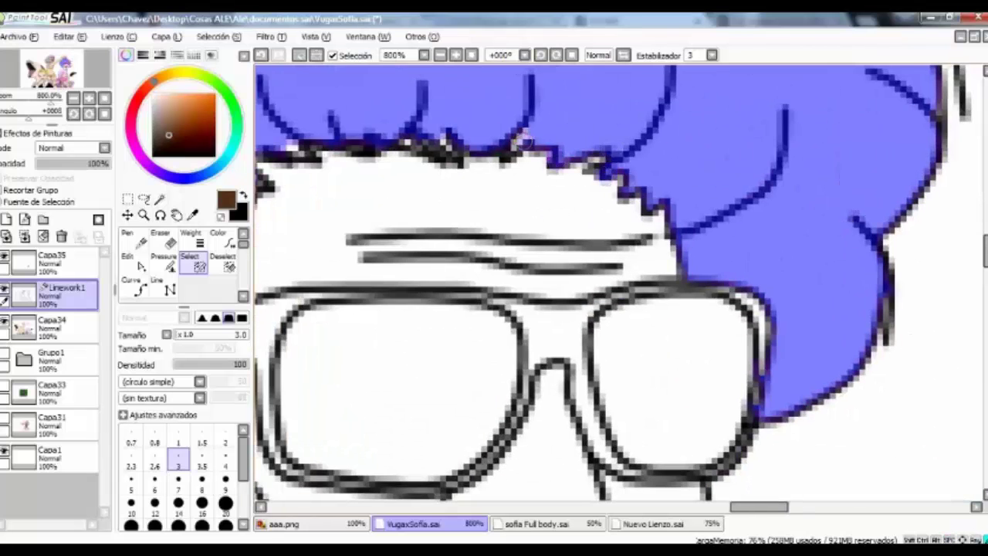
pyautogui.moveTo(523, 138); pyautogui.dragTo(583, 187)
pyautogui.moveTo(393, 498); pyautogui.dragTo(539, 309)
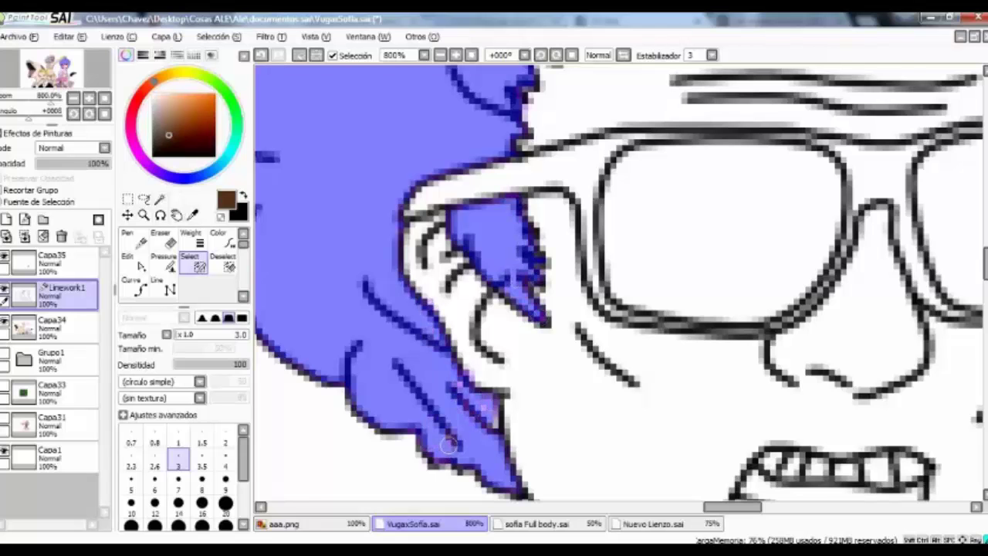
pyautogui.scroll(4, 494, 400)
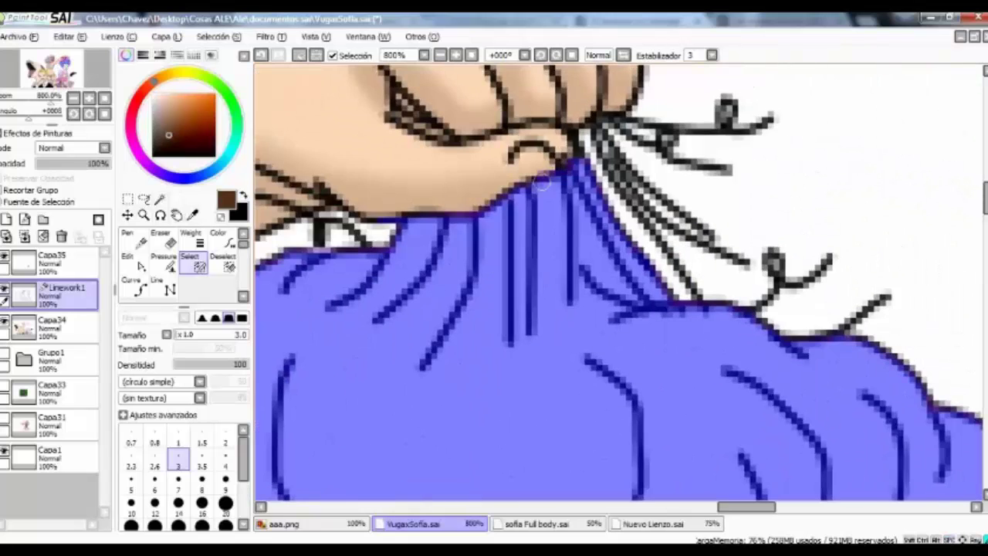
# Fill the selected afro with dark brown on Capa34 using the bucket.
pyautogui.scroll(-4, 543, 181)
pyautogui.click(54, 324)
pyautogui.click(129, 281)
pyautogui.click(562, 221)
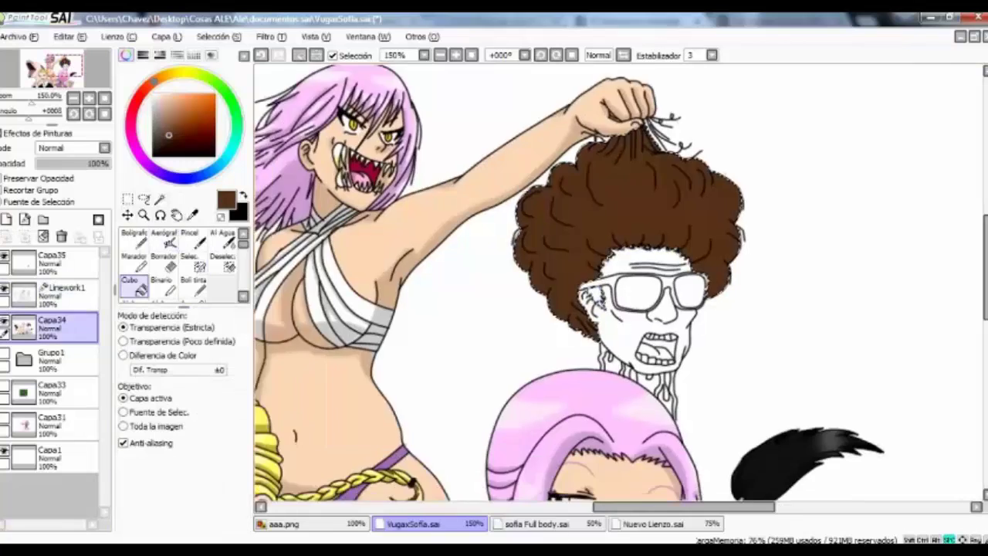
# Shade the hair behind the ear and along the afro's left edge darker brown with the size 14 airbrush.
pyautogui.scroll(2, 595, 243)
pyautogui.click(164, 240)
pyautogui.moveTo(533, 355); pyautogui.dragTo(556, 433)
pyautogui.keyDown('alt'); pyautogui.click(457, 314); pyautogui.keyUp('alt')
pyautogui.moveTo(471, 340); pyautogui.dragTo(497, 373)
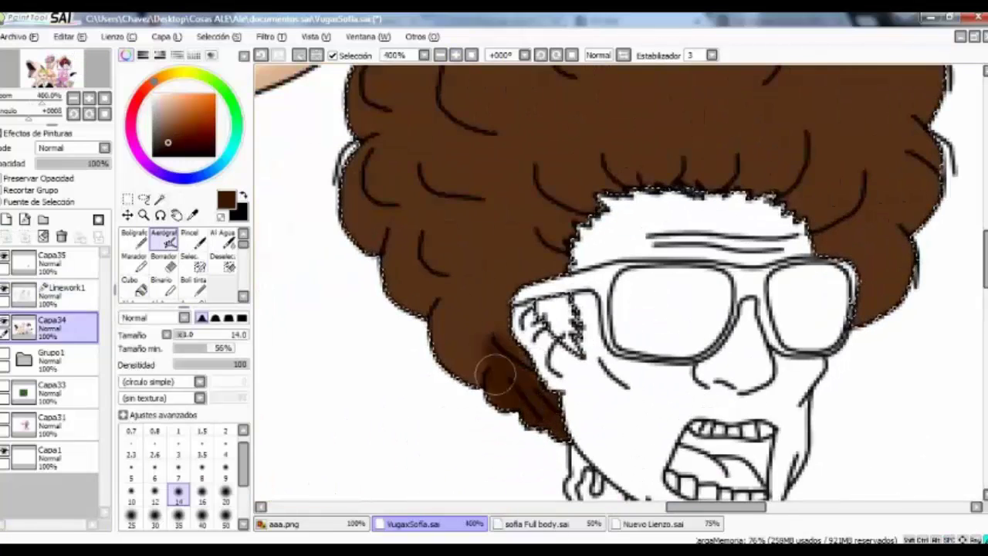
pyautogui.moveTo(384, 238); pyautogui.dragTo(352, 349)
pyautogui.moveTo(528, 403); pyautogui.dragTo(419, 282)
pyautogui.keyDown('alt'); pyautogui.click(494, 313); pyautogui.keyUp('alt')
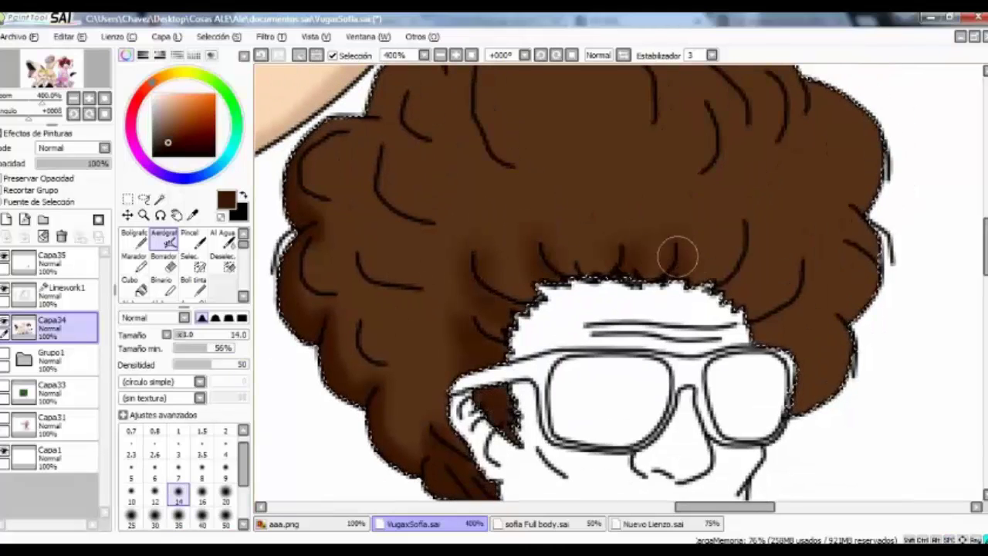
# Shade the hair above the forehead and the strands gripped by the fist darker brown with the airbrush at sizes 14 and 7.
pyautogui.moveTo(677, 257); pyautogui.dragTo(753, 328)
pyautogui.scroll(5, 844, 294)
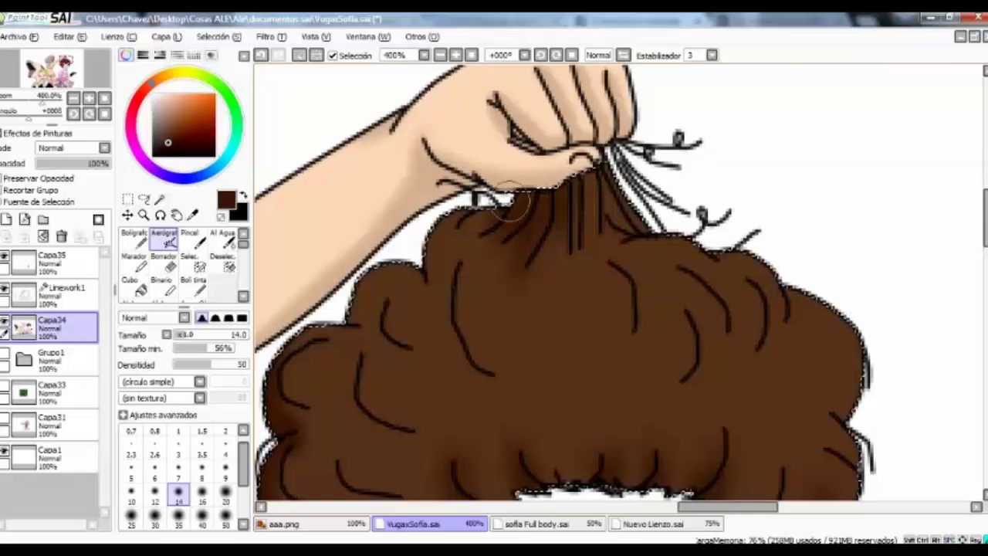
pyautogui.scroll(2, 390, 185)
pyautogui.click(219, 37)
pyautogui.click(178, 478)
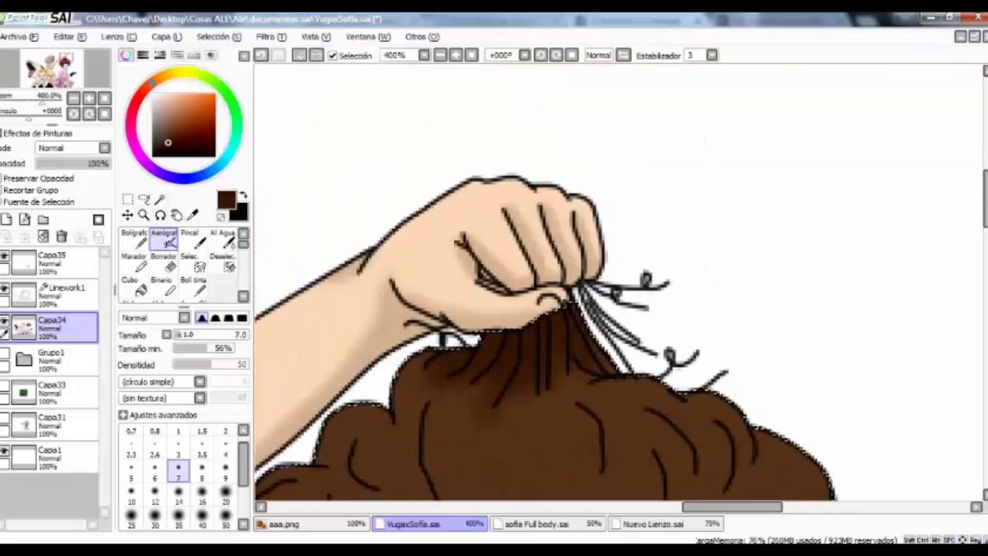
pyautogui.scroll(-4, 480, 271)
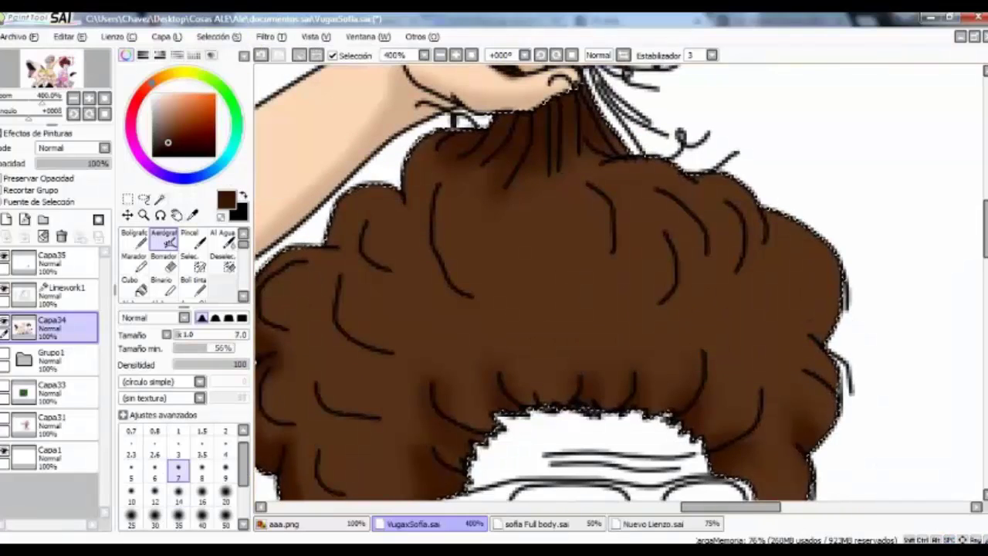
# Airbrush dark brown shadows along the curl lines on the afro's left side and crown.
pyautogui.moveTo(442, 258); pyautogui.dragTo(468, 287)
pyautogui.scroll(-2, 386, 227)
pyautogui.moveTo(386, 228); pyautogui.dragTo(342, 258)
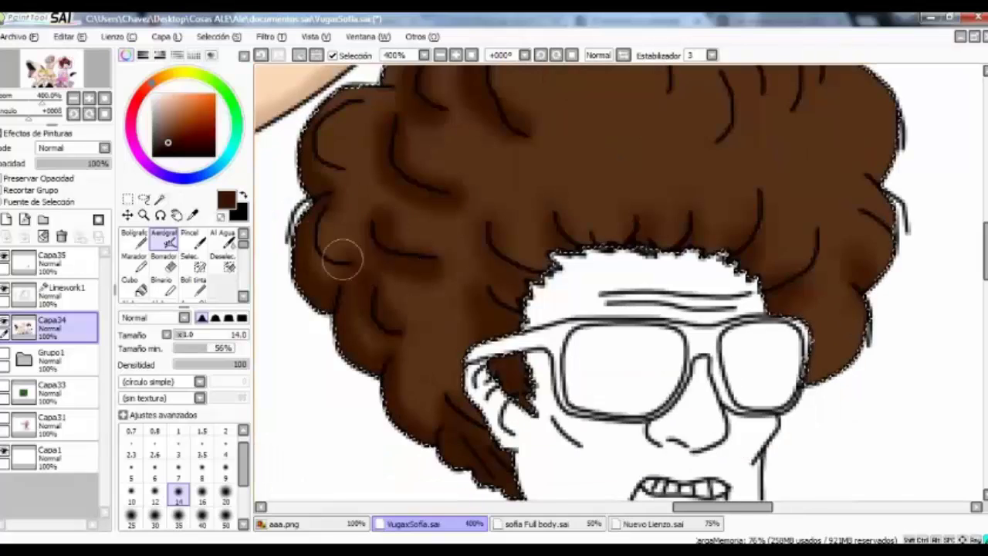
pyautogui.scroll(2, 342, 258)
pyautogui.moveTo(405, 241)
pyautogui.mouseDown()
pyautogui.moveTo(644, 167)
pyautogui.moveTo(715, 243)
pyautogui.moveTo(720, 169)
pyautogui.moveTo(790, 187)
pyautogui.moveTo(636, 210)
pyautogui.mouseUp()
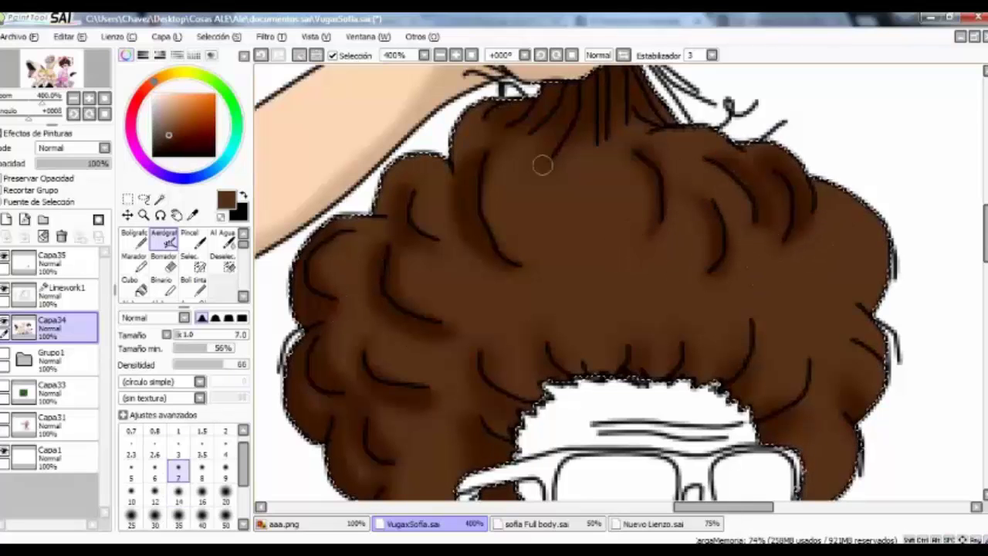
# Add finer curl shadows across the afro's centre and right side with the size 7 airbrush at density 66.
pyautogui.moveTo(562, 212); pyautogui.dragTo(679, 186)
pyautogui.moveTo(765, 294); pyautogui.dragTo(849, 231)
pyautogui.scroll(-2, 734, 214)
pyautogui.moveTo(734, 214); pyautogui.dragTo(825, 257)
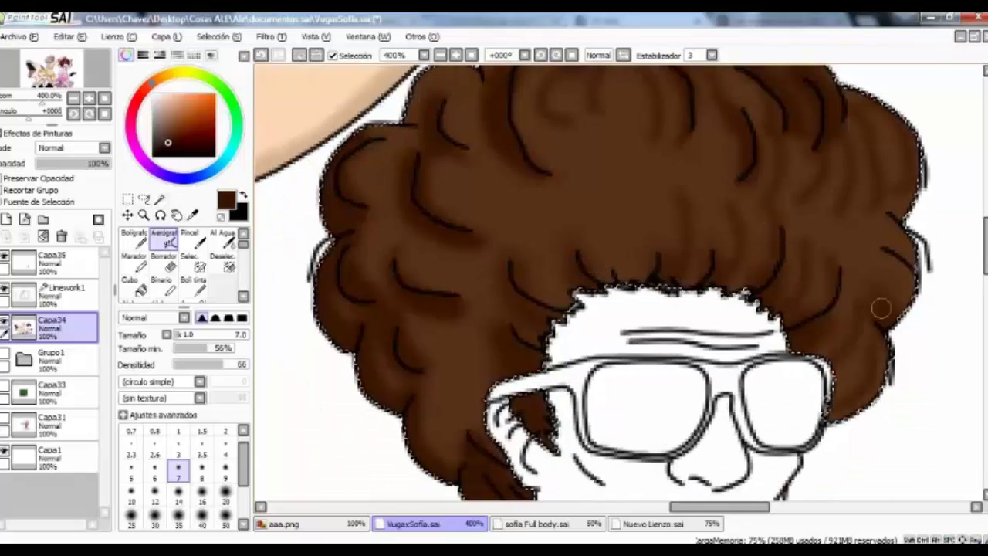
pyautogui.moveTo(882, 309); pyautogui.dragTo(790, 211)
pyautogui.scroll(-2, 546, 228)
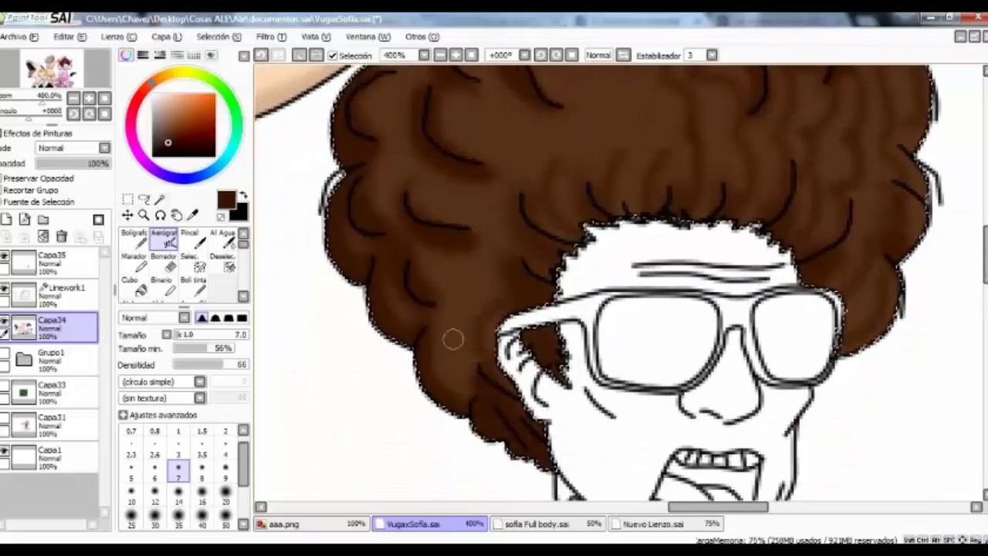
pyautogui.scroll(2, 484, 261)
pyautogui.scroll(2, 519, 189)
pyautogui.moveTo(489, 159)
pyautogui.mouseDown()
pyautogui.moveTo(600, 236)
pyautogui.moveTo(657, 249)
pyautogui.moveTo(638, 186)
pyautogui.mouseUp()
pyautogui.scroll(-4, 638, 187)
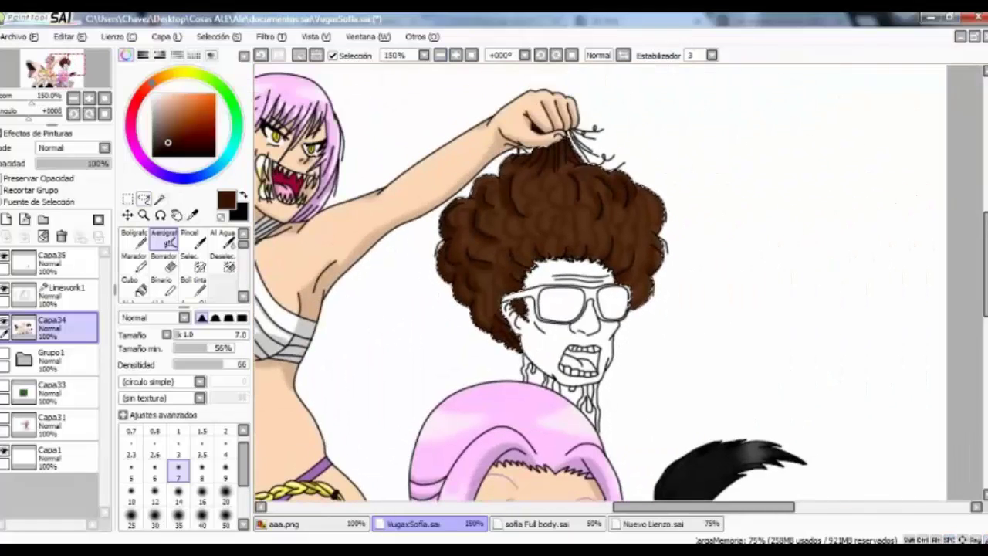
# Select the severed head's forehead, face, ear and nose on Linework1 with the Magic Wand and the size 3 Select pen.
pyautogui.click(160, 198)
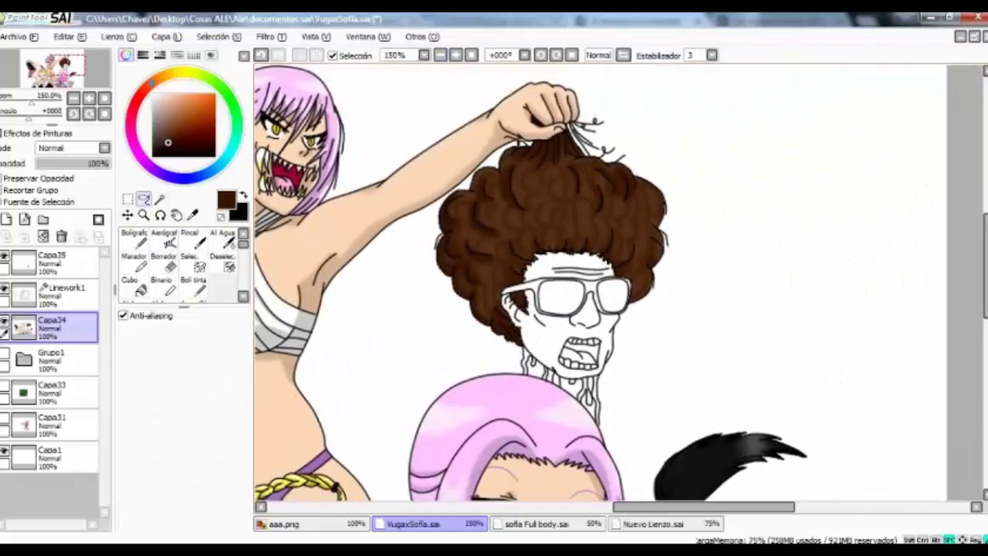
pyautogui.click(65, 293)
pyautogui.click(562, 265)
pyautogui.scroll(3, 563, 265)
pyautogui.click(664, 139)
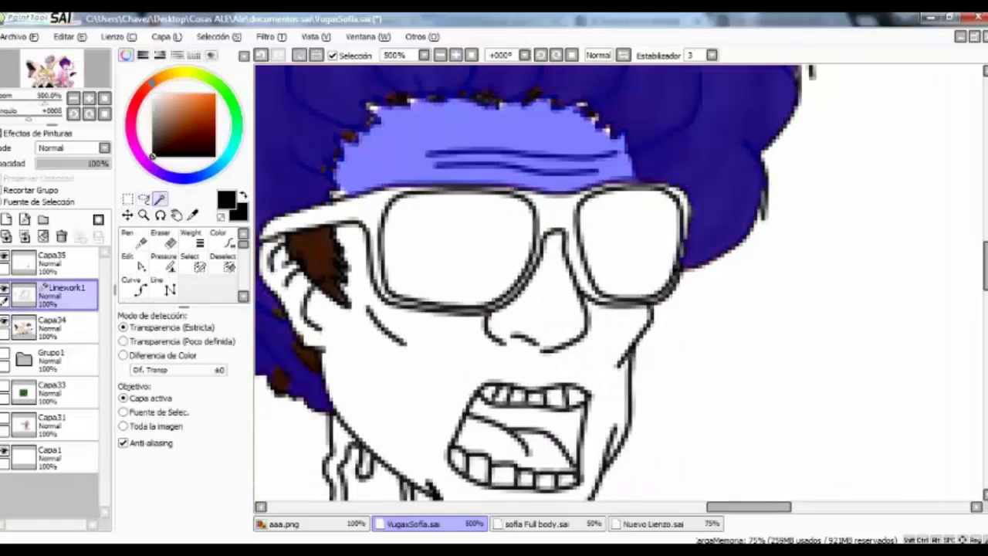
pyautogui.click(464, 347)
pyautogui.click(199, 266)
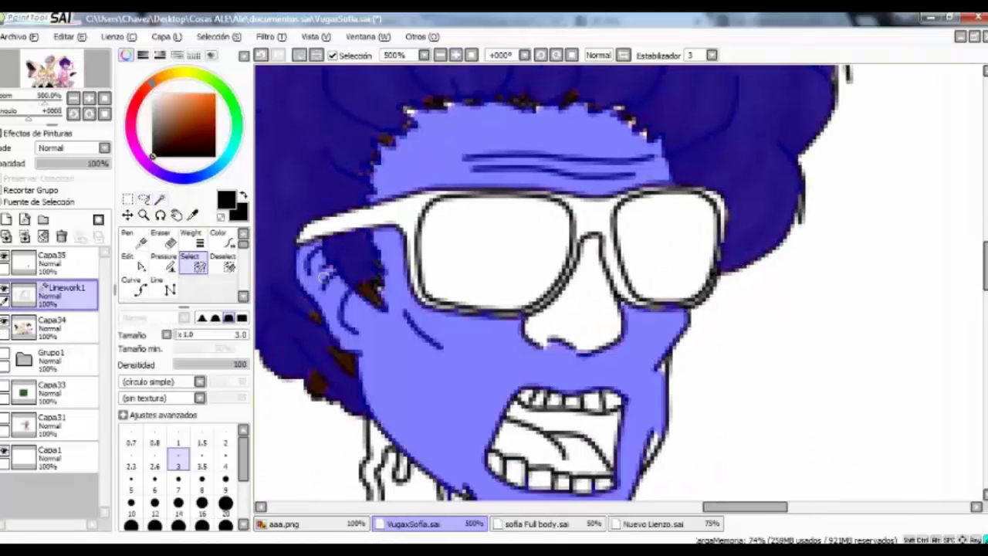
pyautogui.click(544, 344)
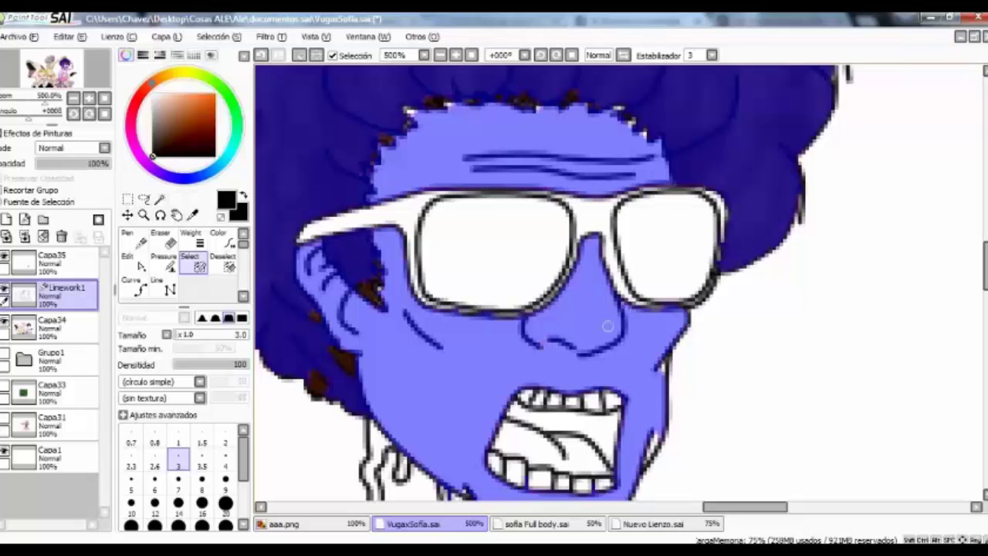
# Invert the selection, fill the sunglasses near-black on Capa34, then deselect and touch up the rim with the size 3 airbrush.
pyautogui.click(54, 324)
pyautogui.click(133, 284)
pyautogui.click(220, 36)
pyautogui.click(223, 67)
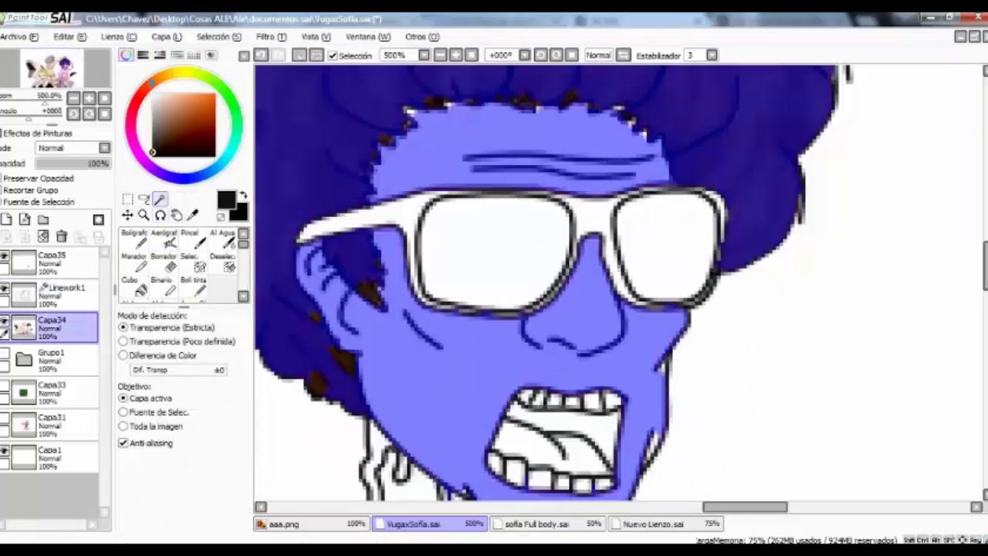
pyautogui.click(65, 293)
pyautogui.click(54, 324)
pyautogui.click(133, 284)
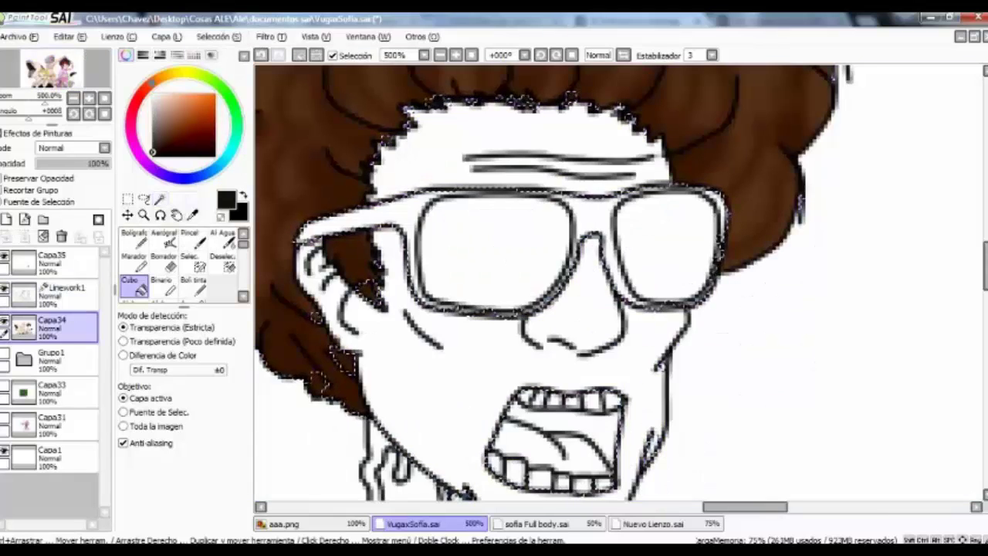
pyautogui.click(494, 247)
pyautogui.click(199, 267)
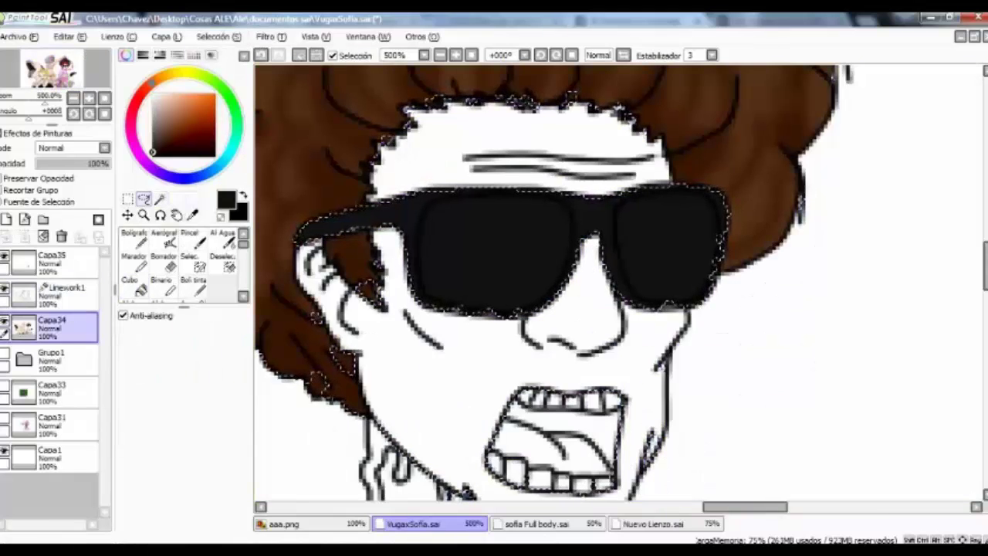
pyautogui.hotkey('ctrl', 'd')
pyautogui.click(164, 240)
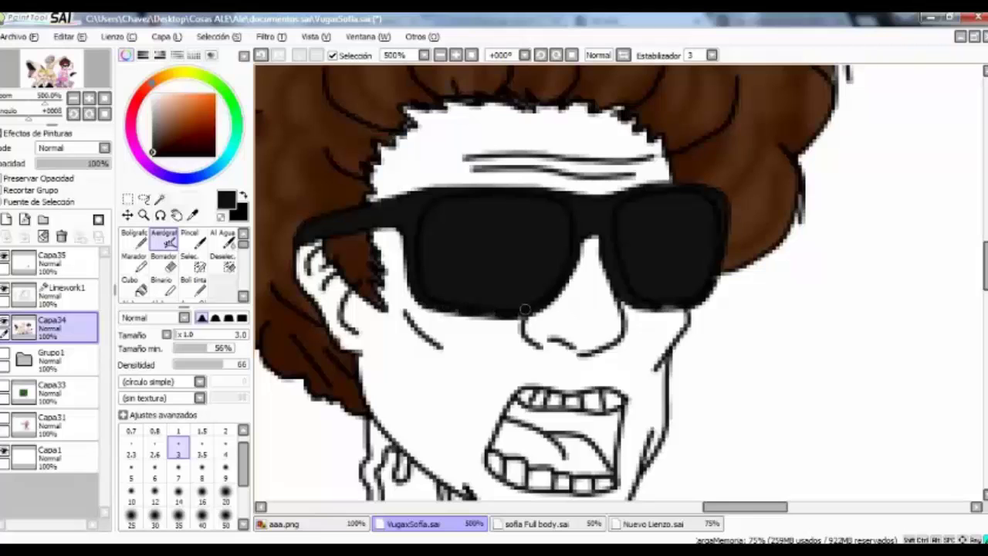
# Select both sunglasses lenses with the Magic Wand on Linework1 and make Capa34 the active layer.
pyautogui.click(160, 199)
pyautogui.click(494, 247)
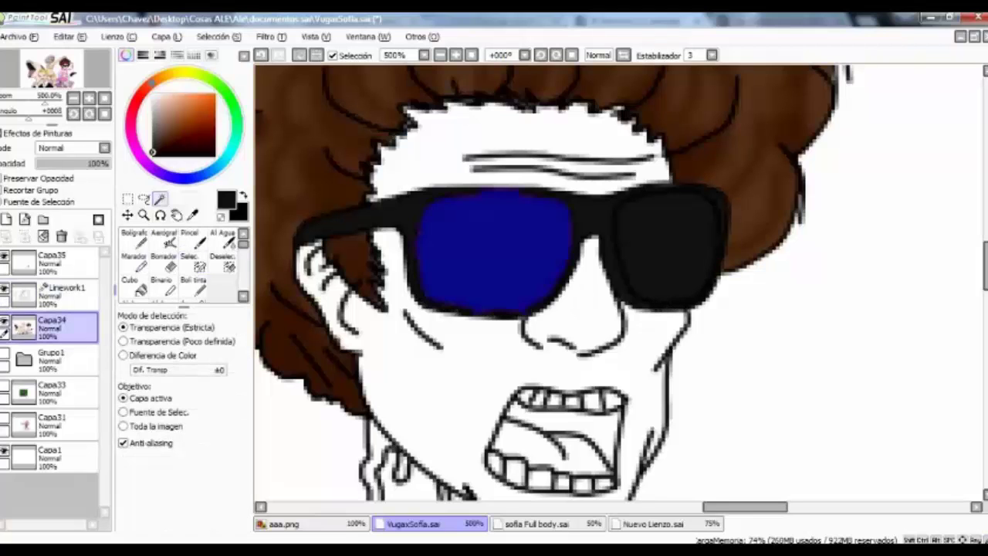
pyautogui.click(65, 294)
pyautogui.keyDown('shift'); pyautogui.click(668, 247); pyautogui.keyUp('shift')
pyautogui.click(50, 328)
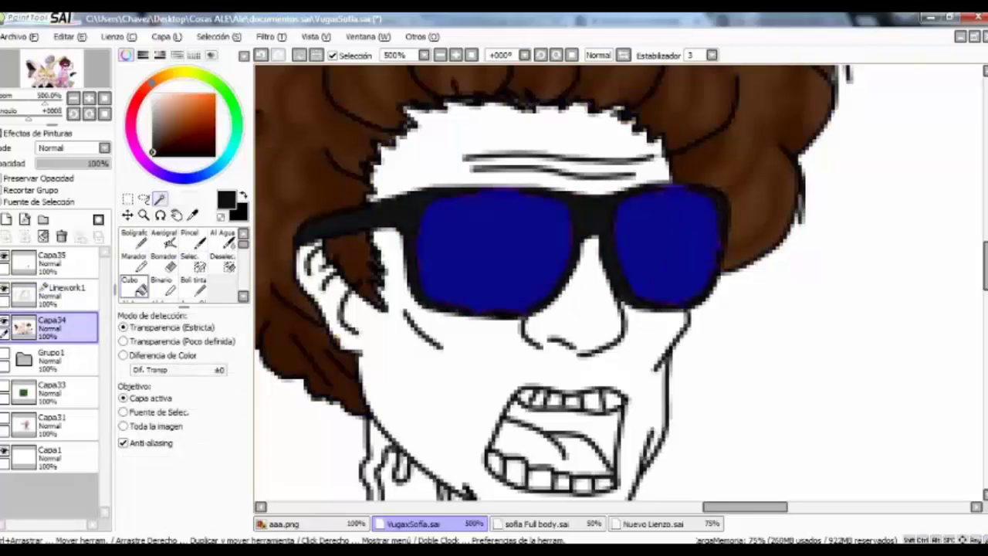
# Darken both lenses to black and airbrush white highlights near their upper edges on Capa34.
pyautogui.click(163, 239)
pyautogui.click(178, 523)
pyautogui.moveTo(512, 128)
pyautogui.mouseDown()
pyautogui.moveTo(474, 221)
pyautogui.moveTo(728, 165)
pyautogui.moveTo(672, 177)
pyautogui.mouseUp()
pyautogui.click(153, 93)
pyautogui.click(179, 501)
pyautogui.hotkey('ctrl', 'z')
pyautogui.hotkey('ctrl', 'z')
pyautogui.moveTo(494, 212)
pyautogui.mouseDown()
pyautogui.moveTo(529, 197)
pyautogui.moveTo(517, 198)
pyautogui.moveTo(688, 217)
pyautogui.mouseUp()
pyautogui.click(160, 199)
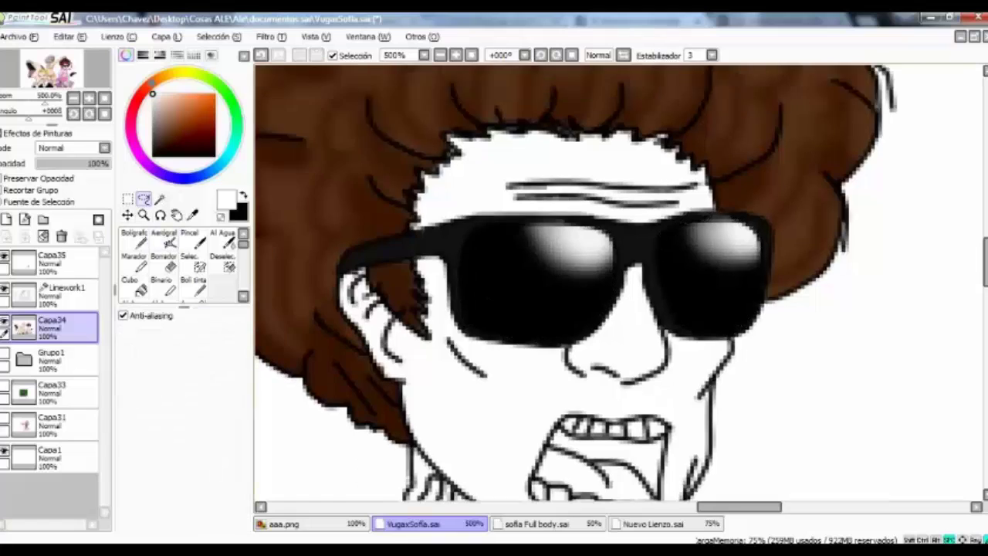
# Select the blood drips below the severed head and their outlines on Linework1 with the Magic Wand and the size 3 Select pen.
pyautogui.scroll(-5, 610, 286)
pyautogui.click(66, 294)
pyautogui.click(413, 274)
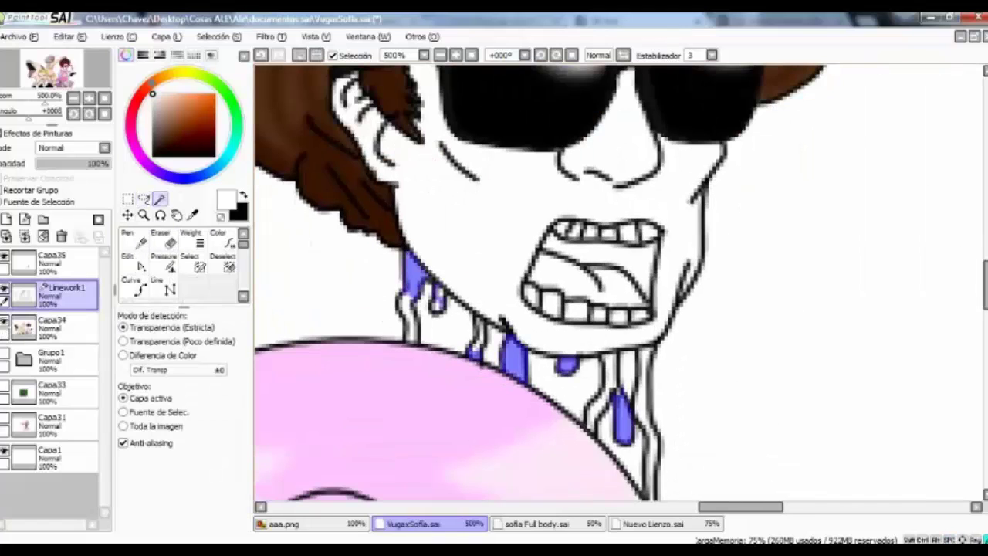
pyautogui.click(200, 266)
pyautogui.hotkey('ctrl', '+')
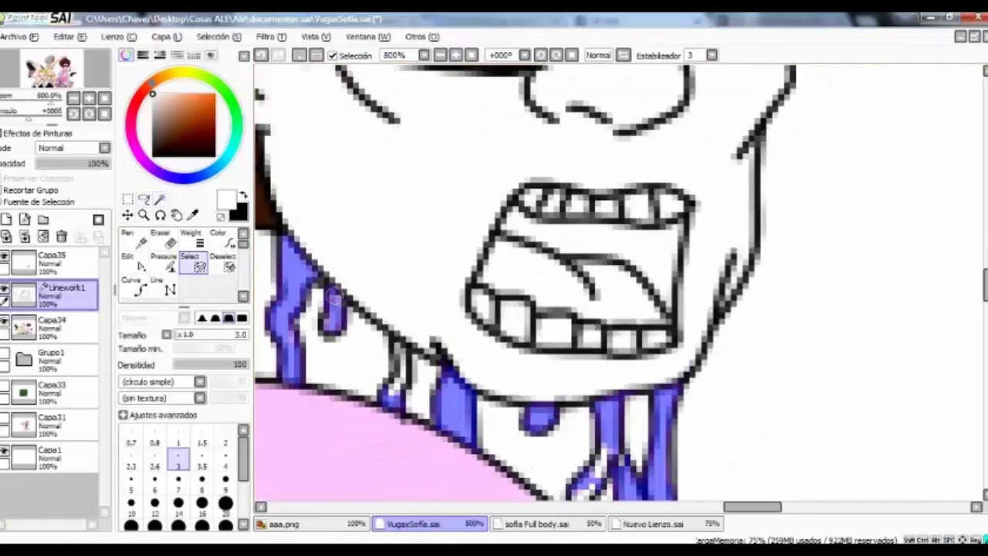
pyautogui.moveTo(541, 347); pyautogui.dragTo(409, 205)
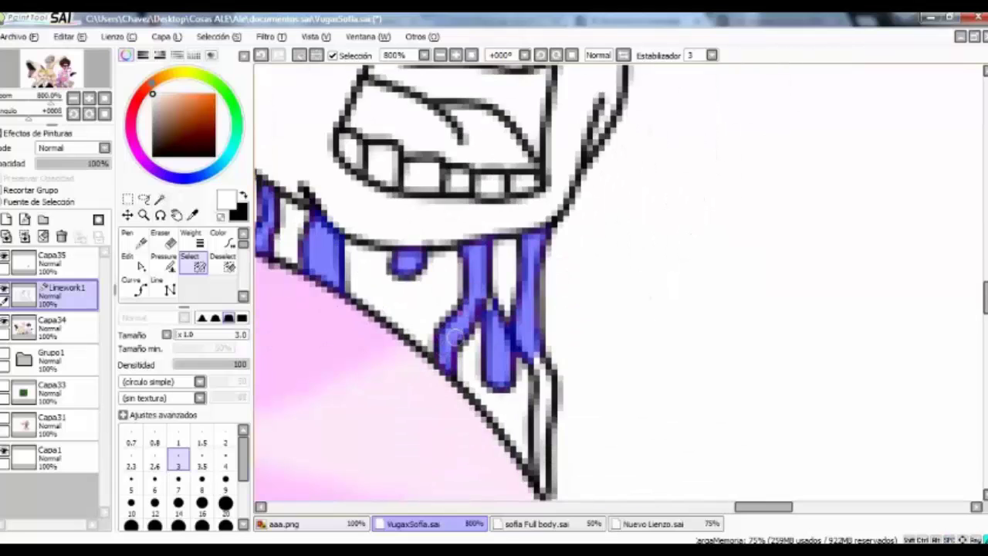
pyautogui.moveTo(528, 358); pyautogui.dragTo(486, 258)
pyautogui.moveTo(464, 293); pyautogui.dragTo(834, 451)
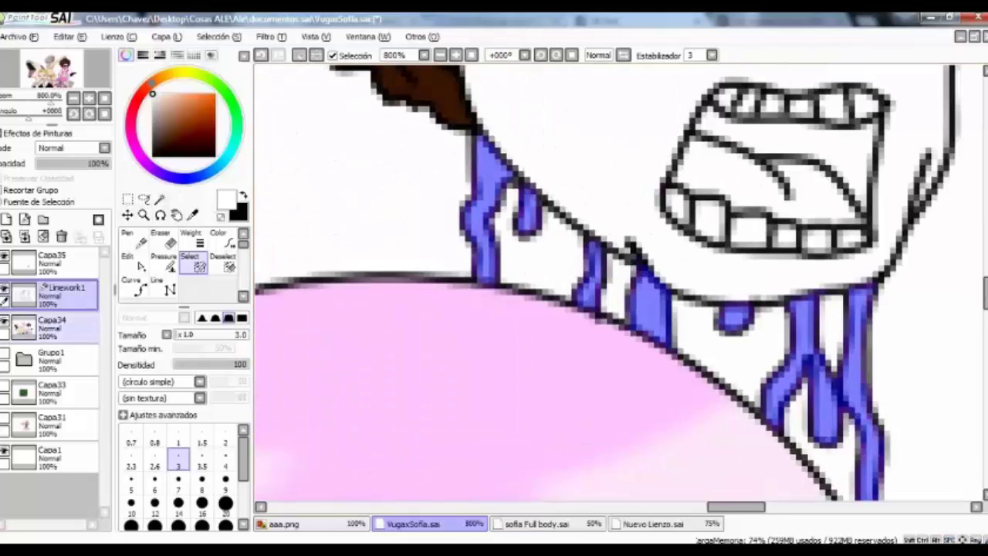
# Fill the selected blood drips with dark red on Capa34 using the Bucket.
pyautogui.click(52, 324)
pyautogui.click(133, 286)
pyautogui.click(483, 239)
pyautogui.click(588, 278)
pyautogui.click(652, 309)
pyautogui.click(734, 317)
pyautogui.click(811, 371)
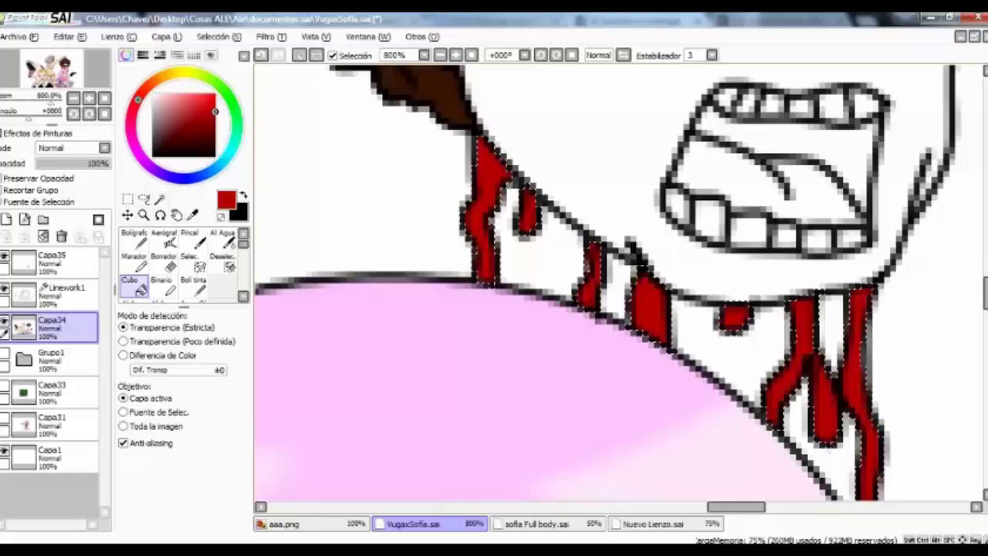
# Recolour the outlines of the blood drips dark red on Linework1 with the Color tool.
pyautogui.click(65, 293)
pyautogui.click(475, 201)
pyautogui.click(591, 278)
pyautogui.click(641, 301)
pyautogui.click(734, 317)
pyautogui.click(734, 316)
pyautogui.click(788, 386)
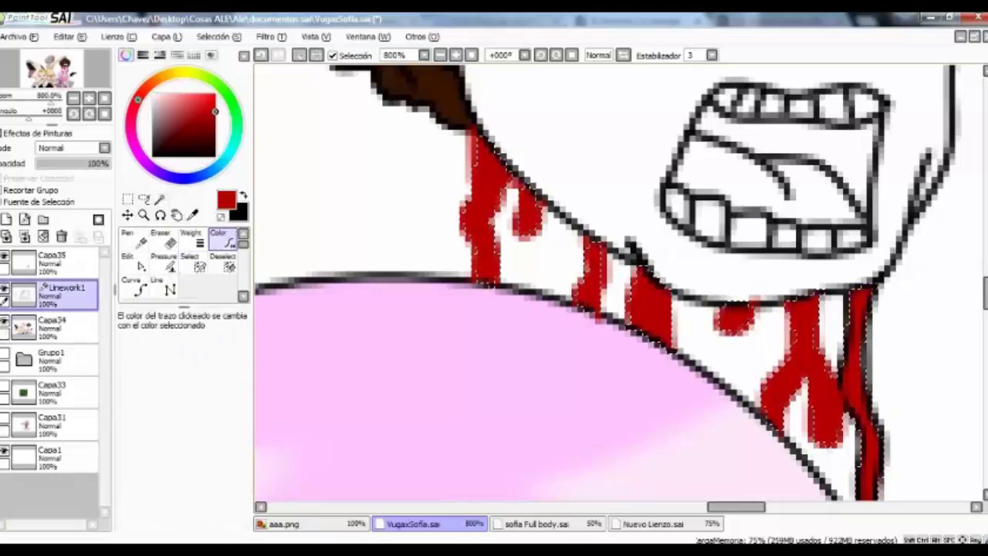
pyautogui.click(849, 386)
pyautogui.click(874, 387)
# Fill the severed head's face and ear with tan skin colour on Capa34 using the Bucket.
pyautogui.click(161, 240)
pyautogui.moveTo(627, 234)
pyautogui.mouseDown()
pyautogui.moveTo(705, 164)
pyautogui.moveTo(604, 489)
pyautogui.mouseUp()
pyautogui.click(51, 325)
pyautogui.click(133, 286)
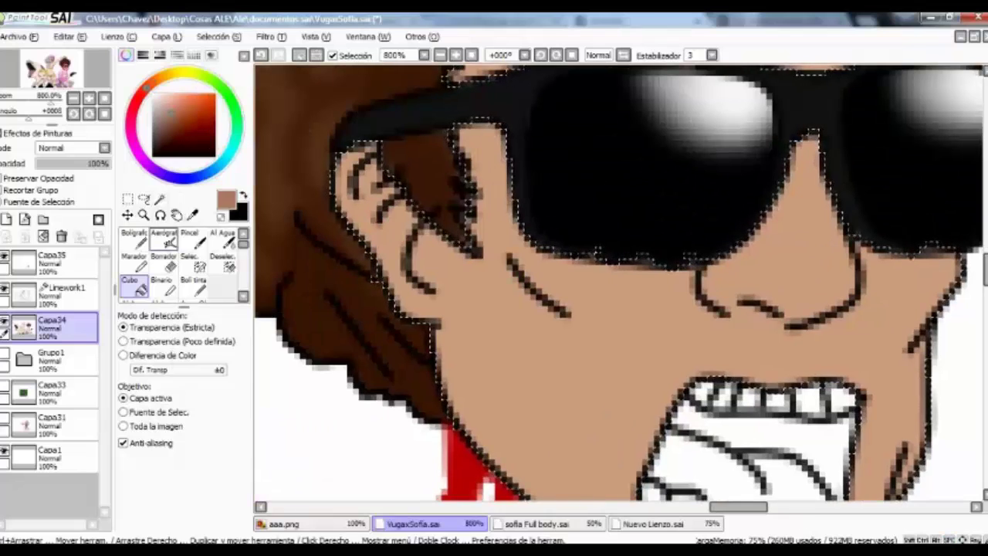
# Shade the skin around the sunglasses, nose, ear, forehead wrinkles and jaw in reddish brown with the size 7 airbrush.
pyautogui.press('v')
pyautogui.moveTo(567, 313); pyautogui.dragTo(486, 154)
pyautogui.moveTo(486, 154); pyautogui.dragTo(483, 131)
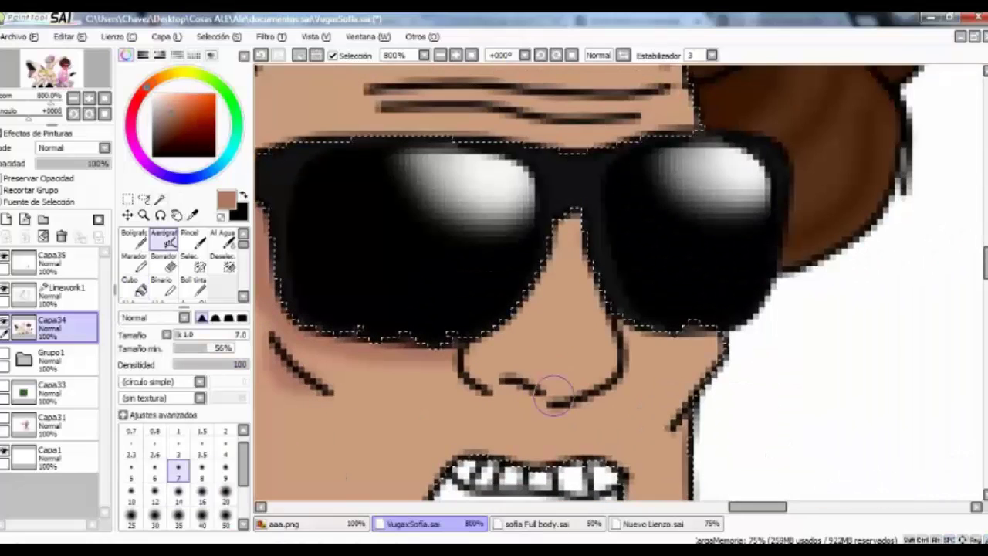
pyautogui.moveTo(572, 390); pyautogui.dragTo(479, 379)
pyautogui.scroll(4, 640, 397)
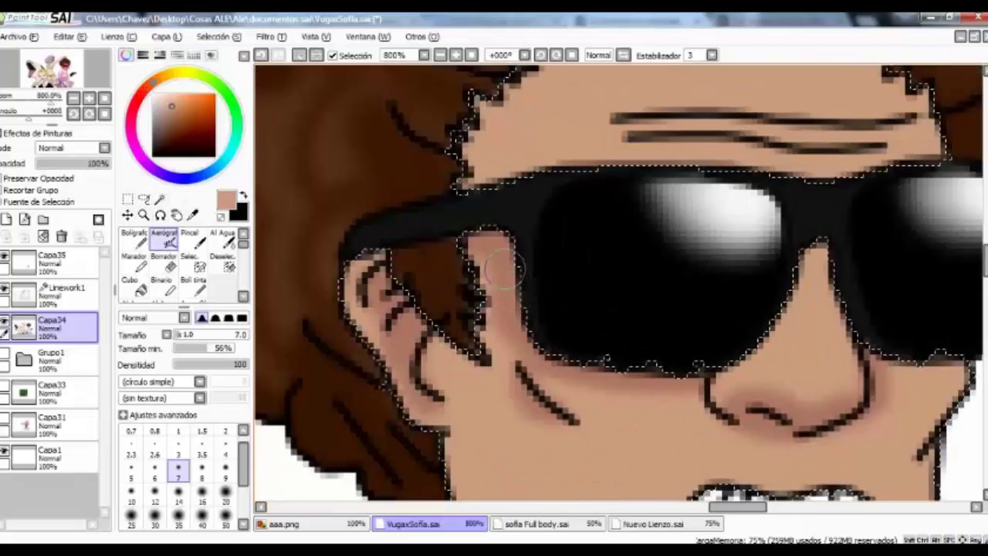
pyautogui.scroll(-6, 683, 199)
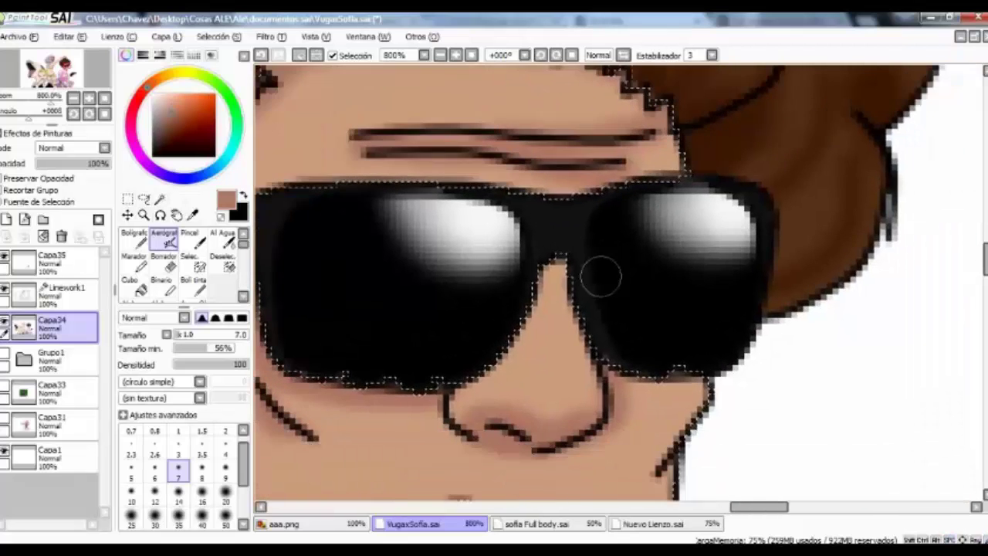
pyautogui.hscroll(-4, 678, 285)
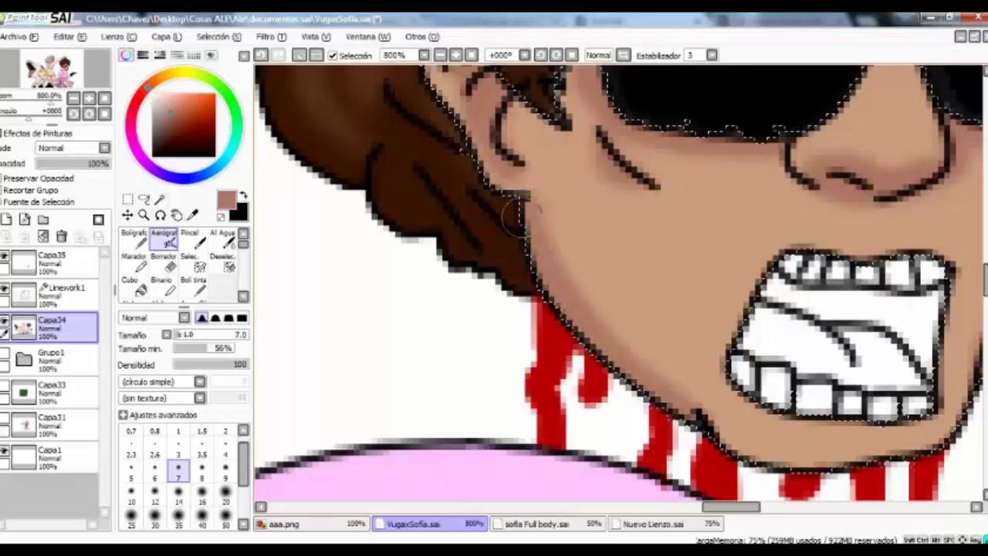
# Add a light skin-tone highlight along the bridge of the nose with the size 1 airbrush.
pyautogui.scroll(3, 678, 284)
pyautogui.keyDown('alt'); pyautogui.click(775, 225); pyautogui.keyUp('alt')
pyautogui.scroll(-5, 774, 225)
pyautogui.hscroll(2, 775, 225)
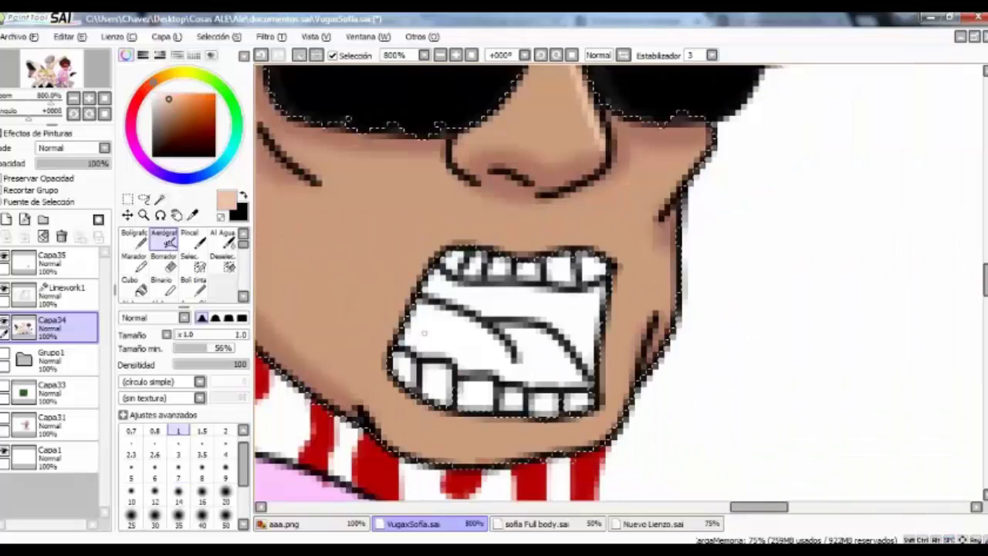
# Select the inside of the mouth above the tongue on Linework1 and fill it crimson on Capa34.
pyautogui.keyDown('alt'); pyautogui.click(585, 261); pyautogui.keyUp('alt')
pyautogui.click(131, 284)
pyautogui.click(159, 199)
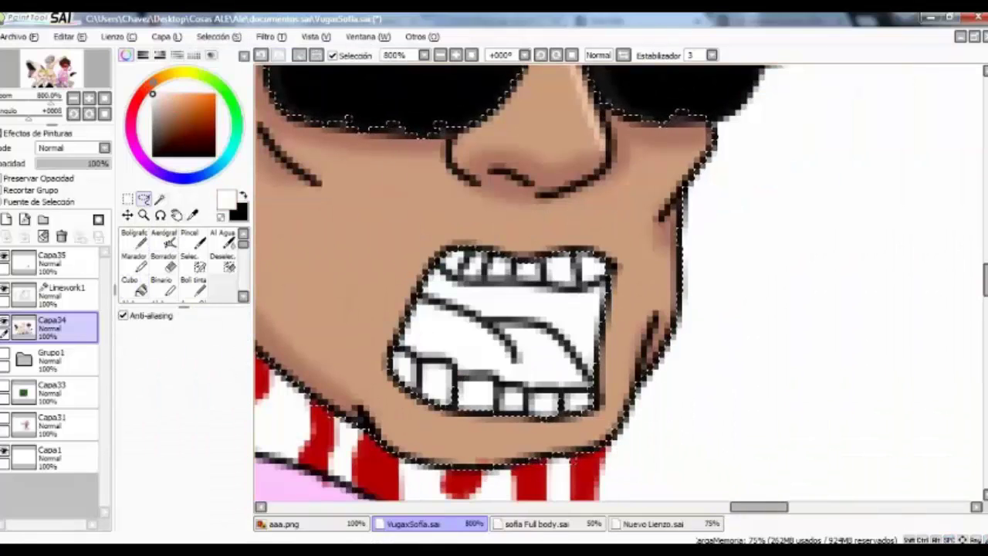
pyautogui.click(66, 292)
pyautogui.click(514, 297)
pyautogui.click(131, 124)
pyautogui.click(65, 324)
pyautogui.click(525, 305)
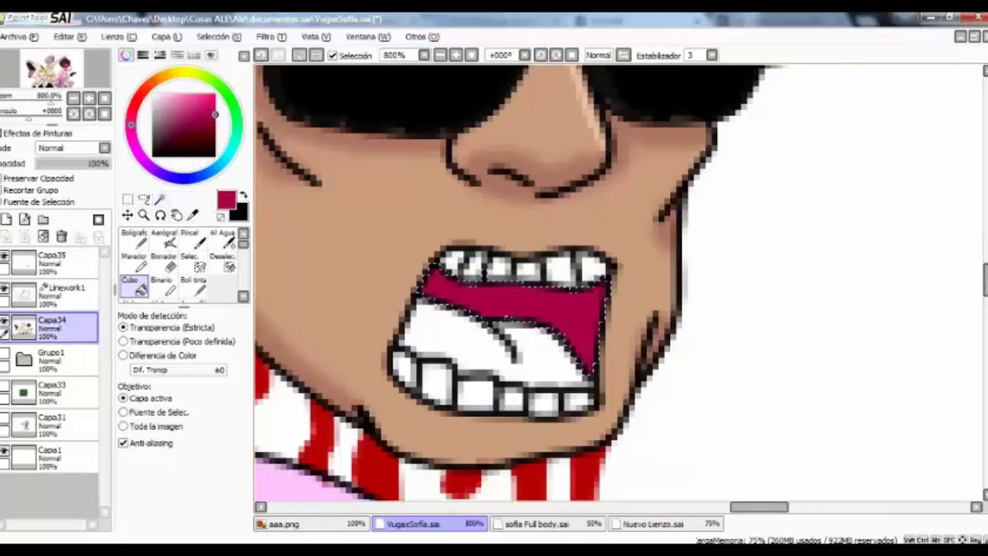
# Select the tongue on Linework1 and fill it light pink on Capa34.
pyautogui.click(159, 200)
pyautogui.click(66, 291)
pyautogui.click(494, 339)
pyautogui.click(66, 325)
pyautogui.click(131, 284)
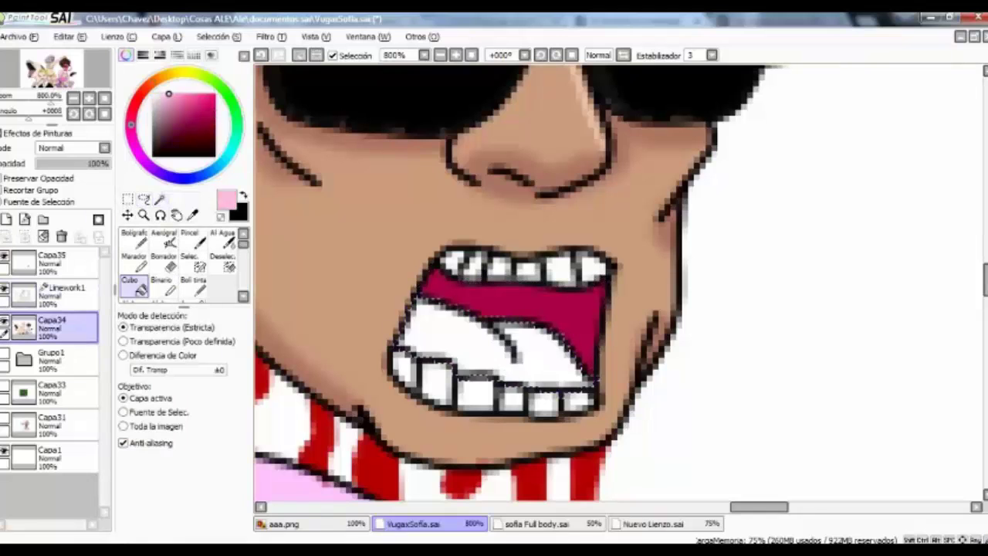
pyautogui.click(494, 340)
# Shade the tongue in a darker pink with the size 7 airbrush and clear the selection.
pyautogui.click(167, 101)
pyautogui.press('v')
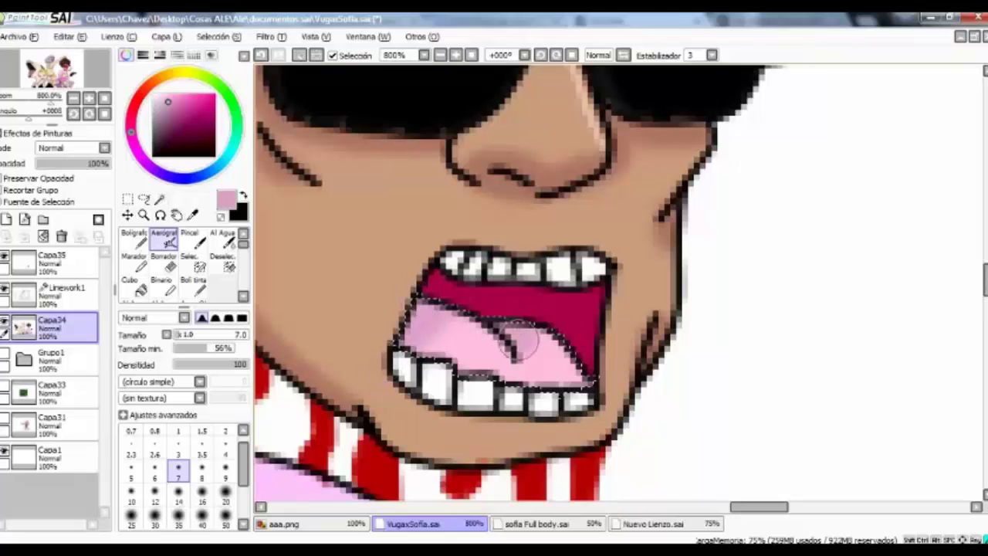
pyautogui.press('l')
pyautogui.scroll(-7, 519, 340)
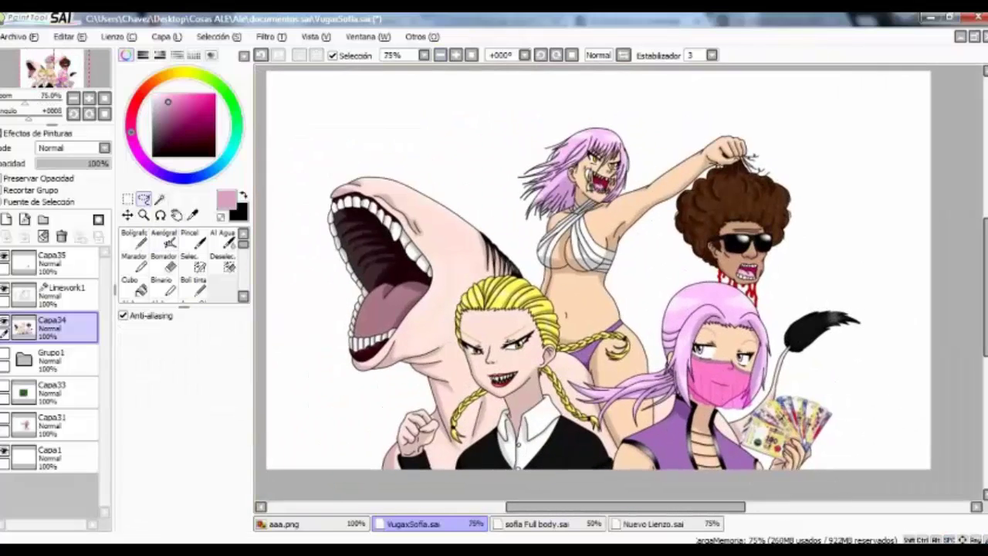